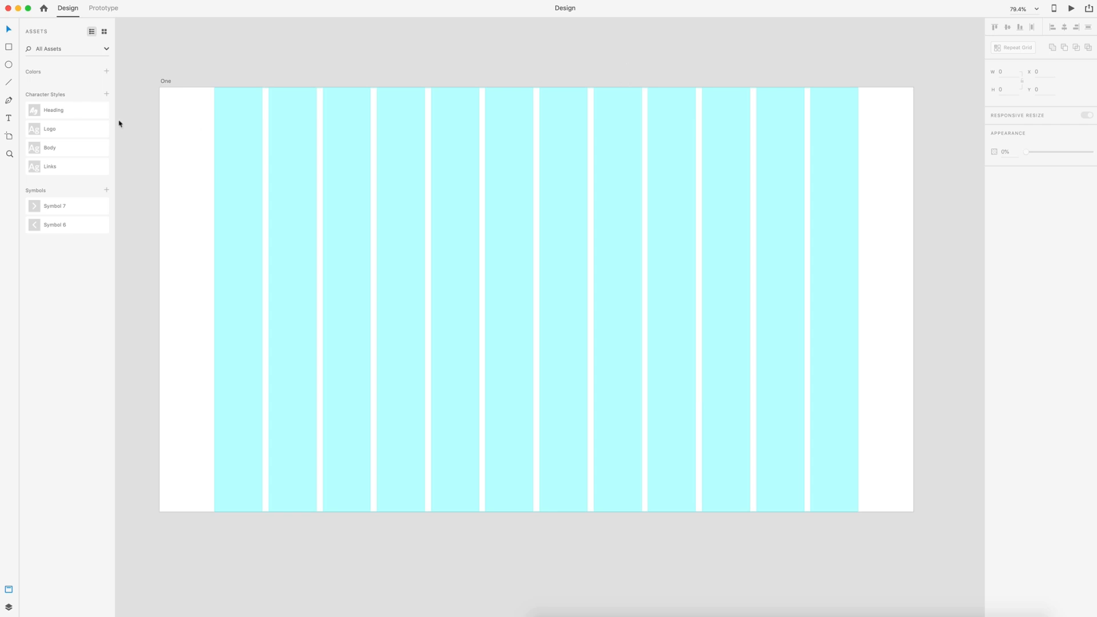
Step: Draw a 1920 × 1080 rectangle covering the whole artboard and remove its border
left_click(10, 49)
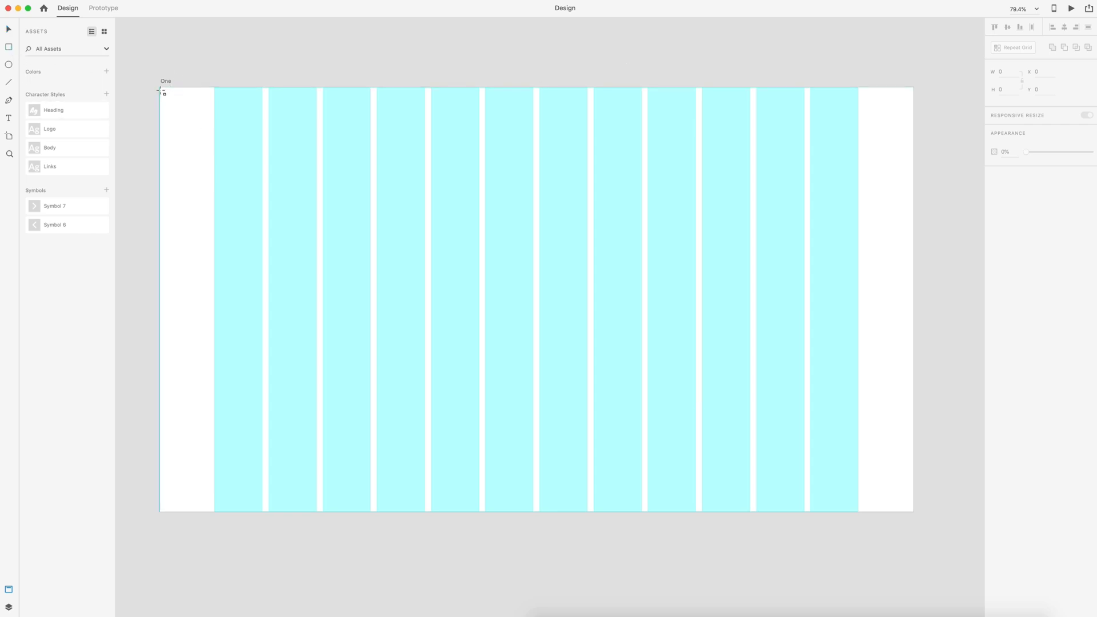
mouse_move(161, 89)
left_mouse_down()
mouse_move(357, 263)
mouse_move(788, 466)
mouse_move(914, 512)
left_mouse_up()
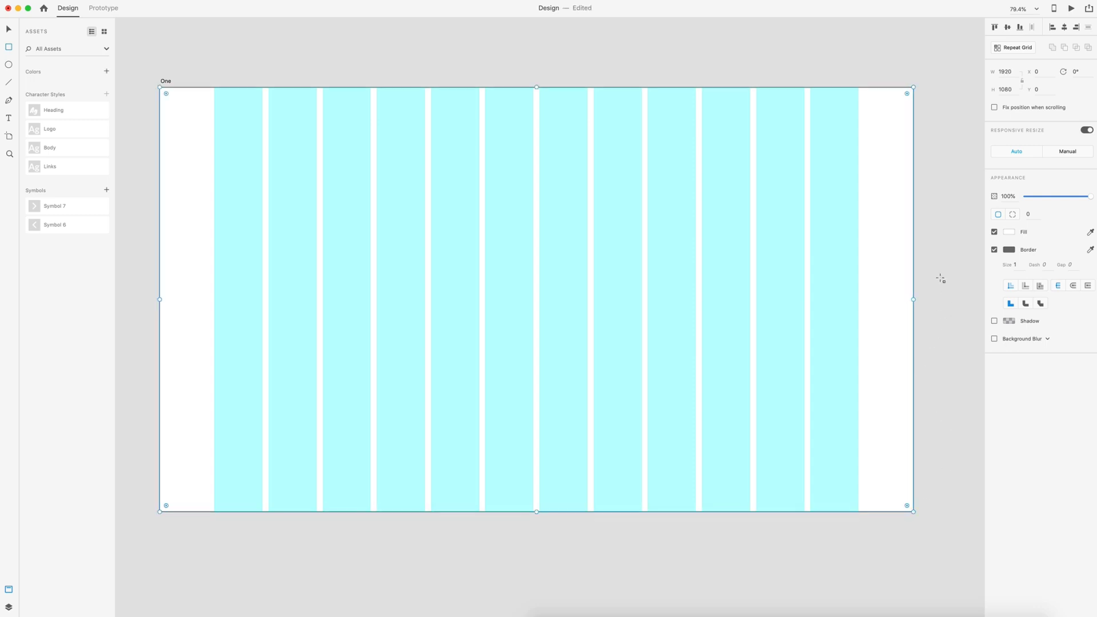
left_click(995, 252)
key("Escape")
left_click(941, 239)
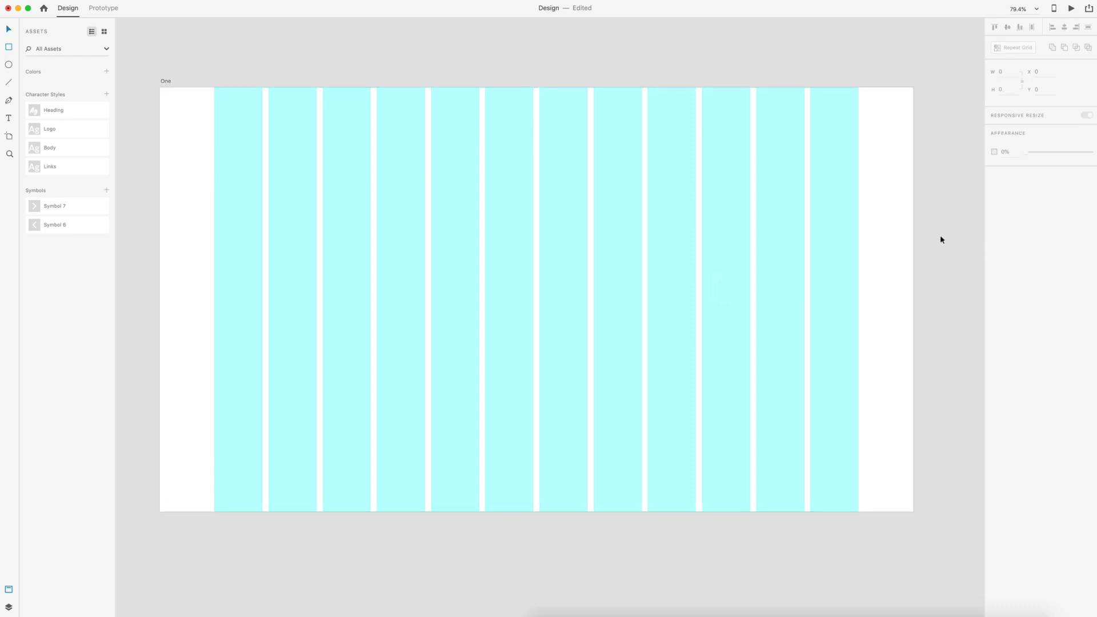
Step: Fill the rectangle with the coastal cove photo and hide the artboard's layout grid
left_click_drag(1096, 263, 569, 240)
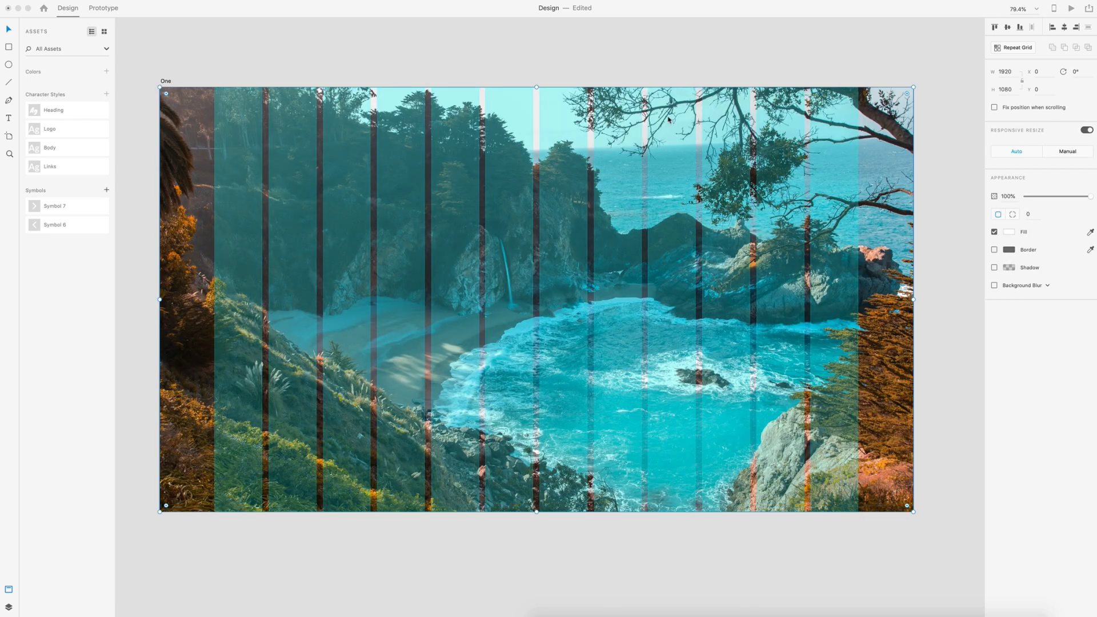
key("Escape")
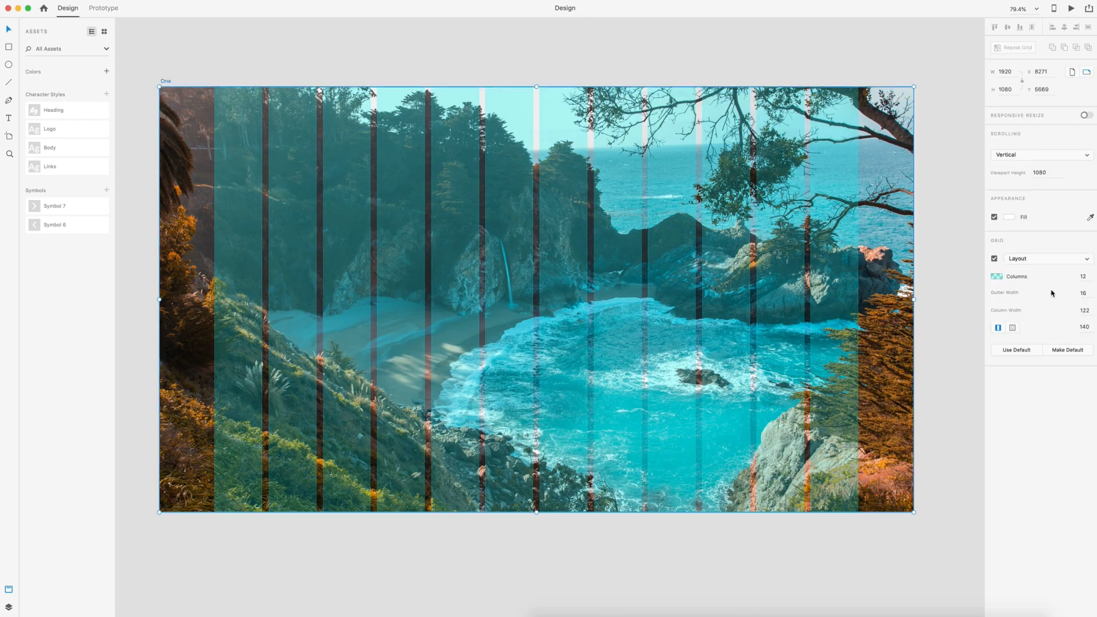
left_click(995, 255)
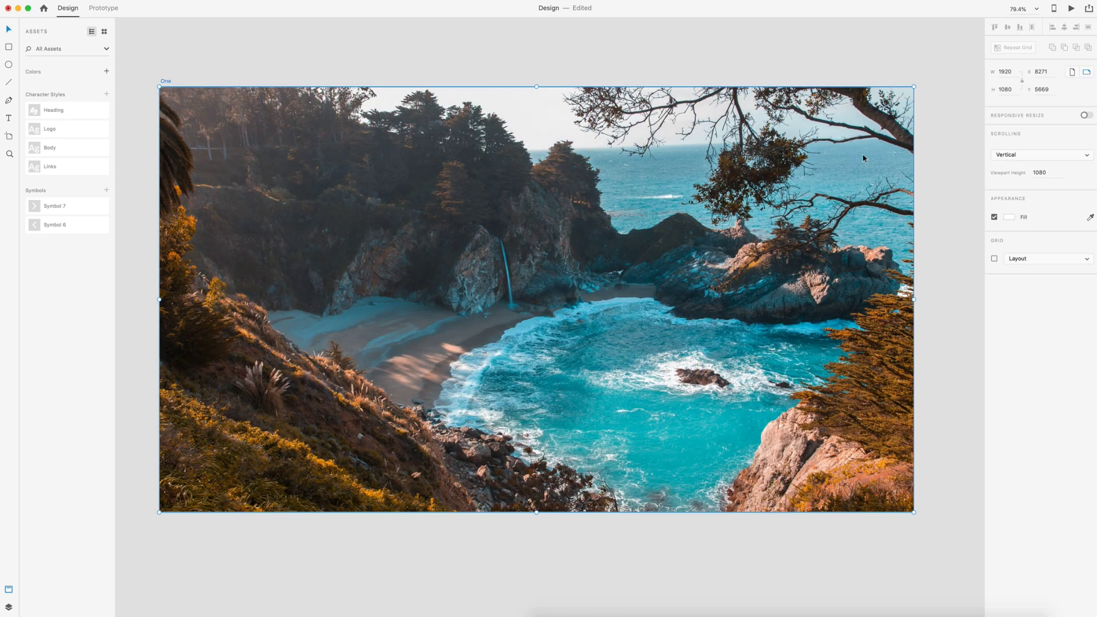
left_click(931, 233)
Step: Add a second 1920 × 1080 rectangle over the photo at X 0, Y 0 and fill it with black (#000000)
left_click(642, 255)
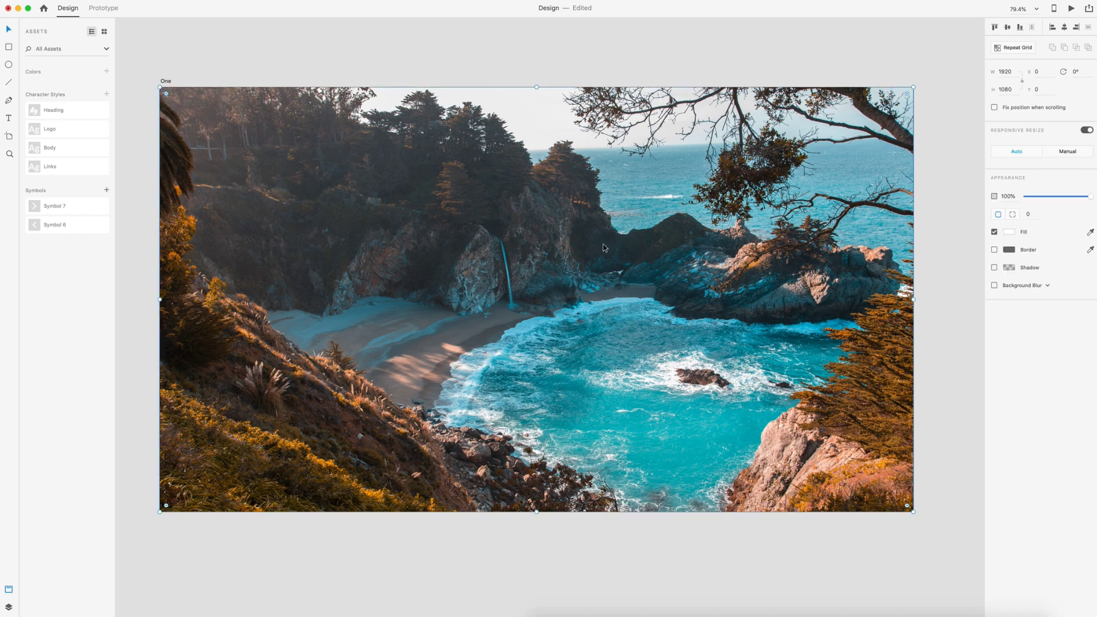
left_click(1013, 236)
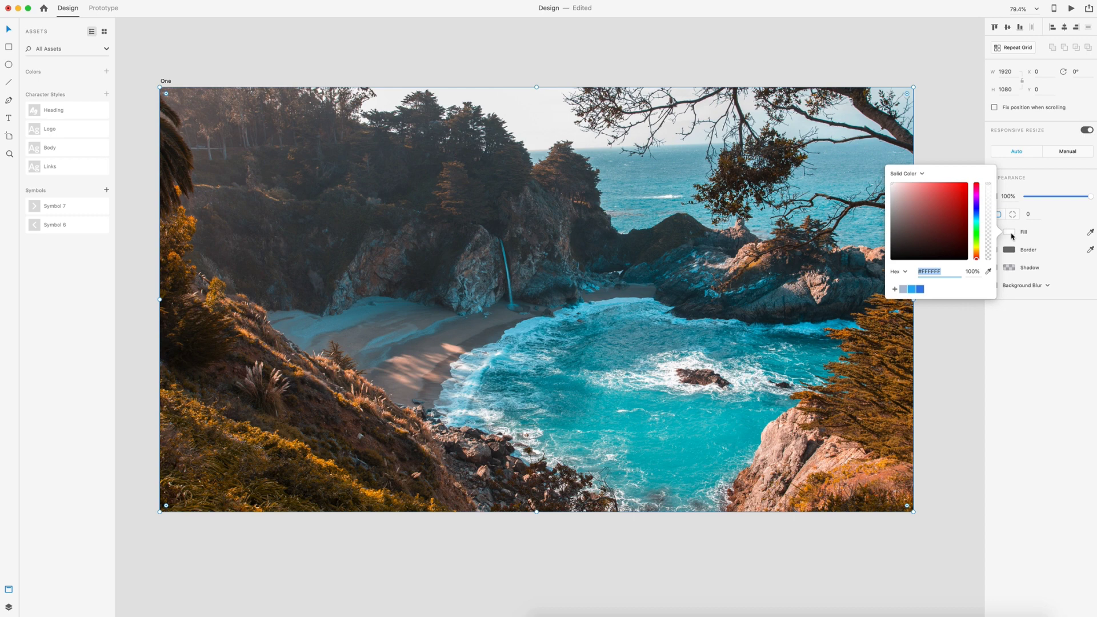
left_click(930, 201)
left_click(867, 145)
left_click(837, 178)
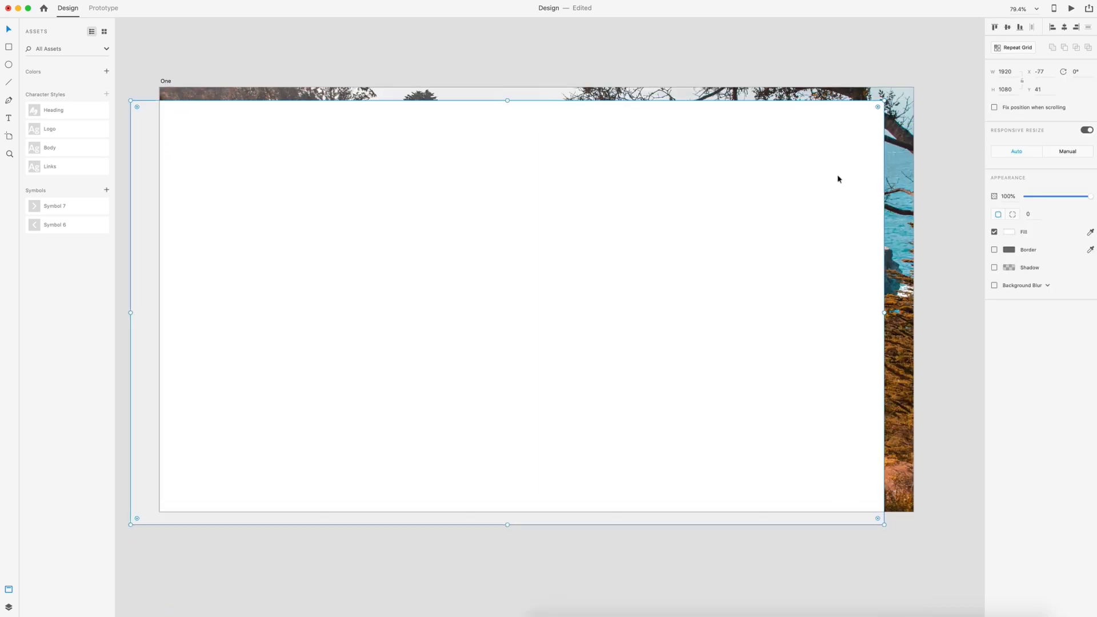
left_click(1011, 234)
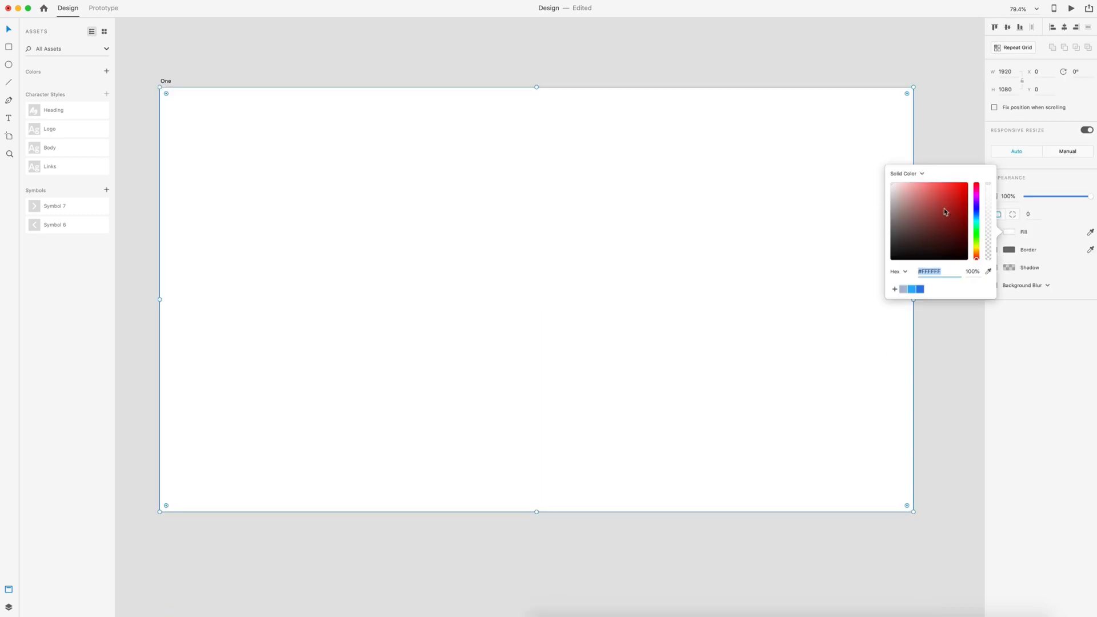
left_click_drag(944, 213, 842, 292)
left_click(1092, 211)
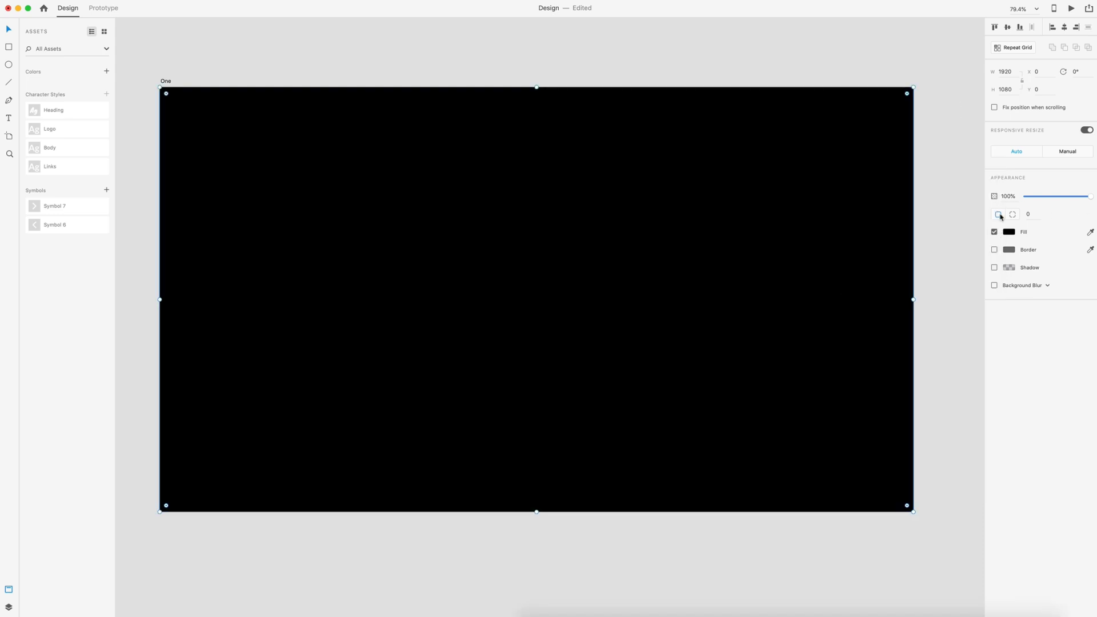
Step: Change the overlay's fill to a linear gradient and set its lower stop to #000000 at 20% opacity
left_click(1013, 234)
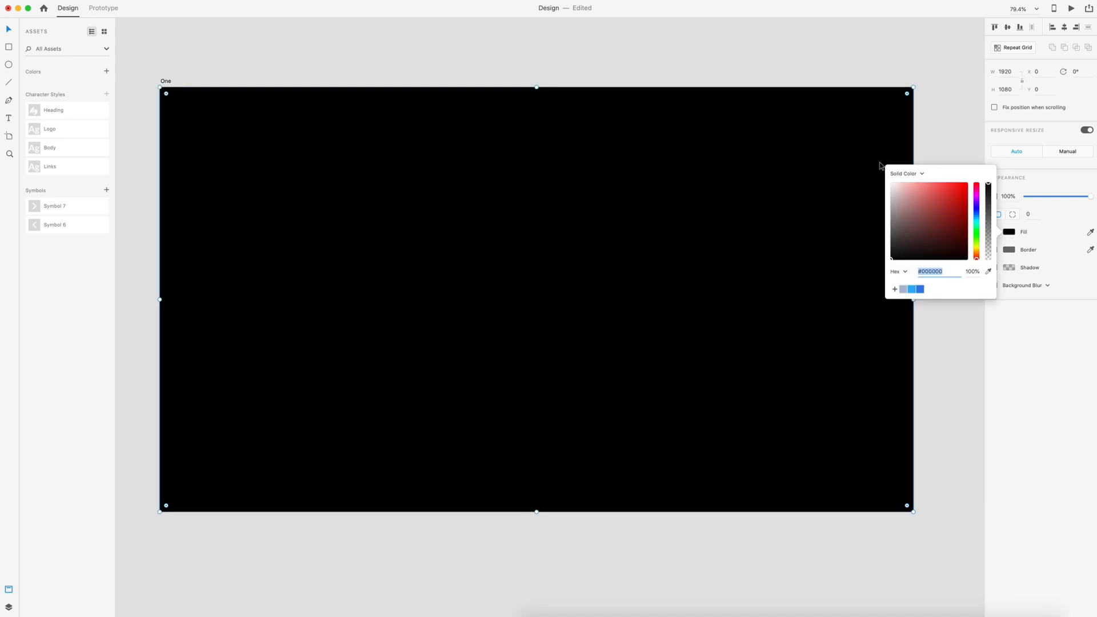
left_click(903, 174)
left_click(914, 181)
left_click(991, 181)
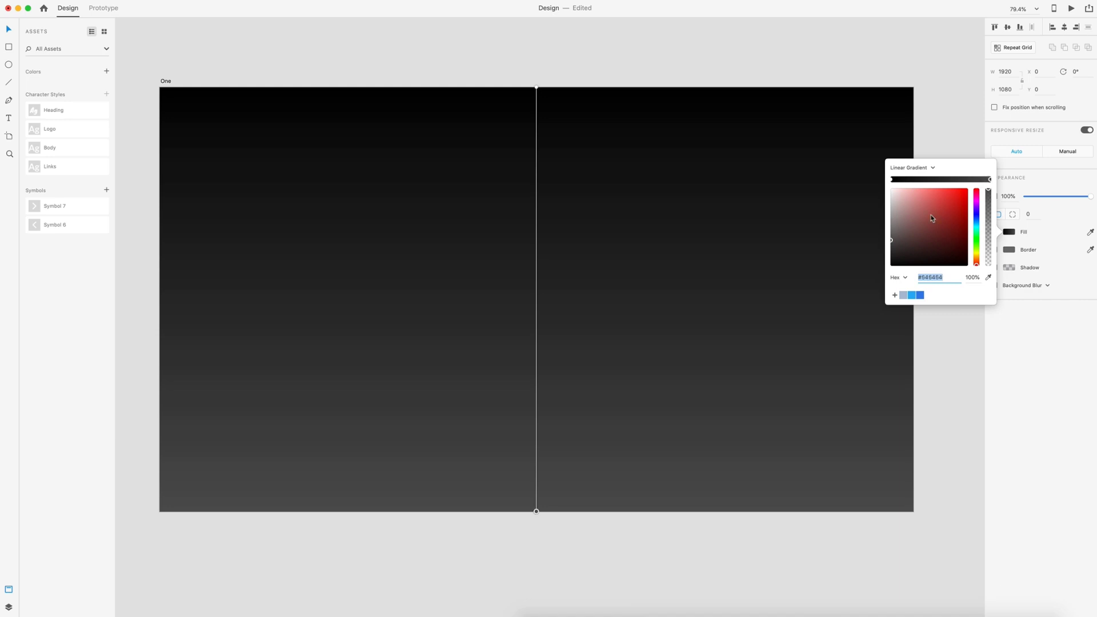
left_click_drag(932, 218, 851, 314)
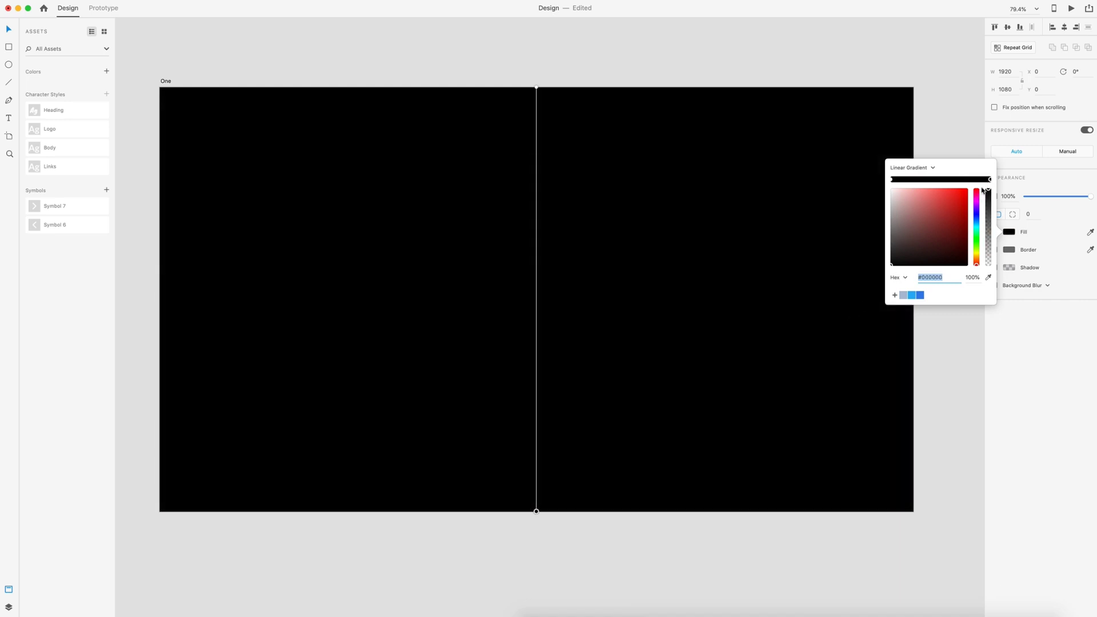
left_click_drag(990, 205, 989, 253)
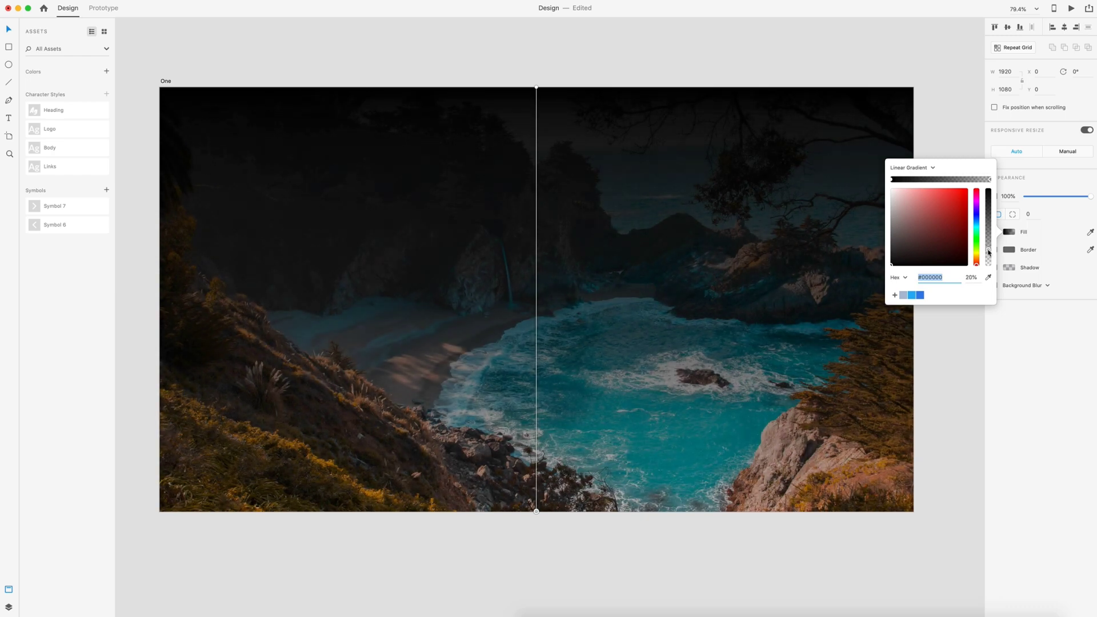
Step: Set the upper stop of the overlay's black gradient to 75% opacity
left_click(892, 181)
left_click_drag(989, 203, 989, 210)
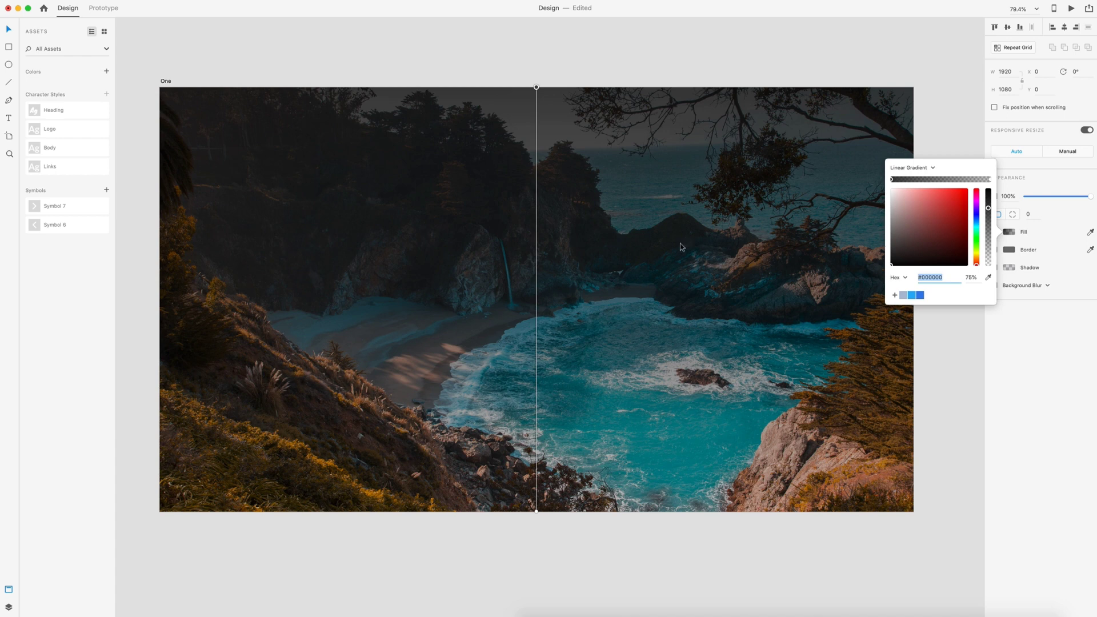
left_click(951, 127)
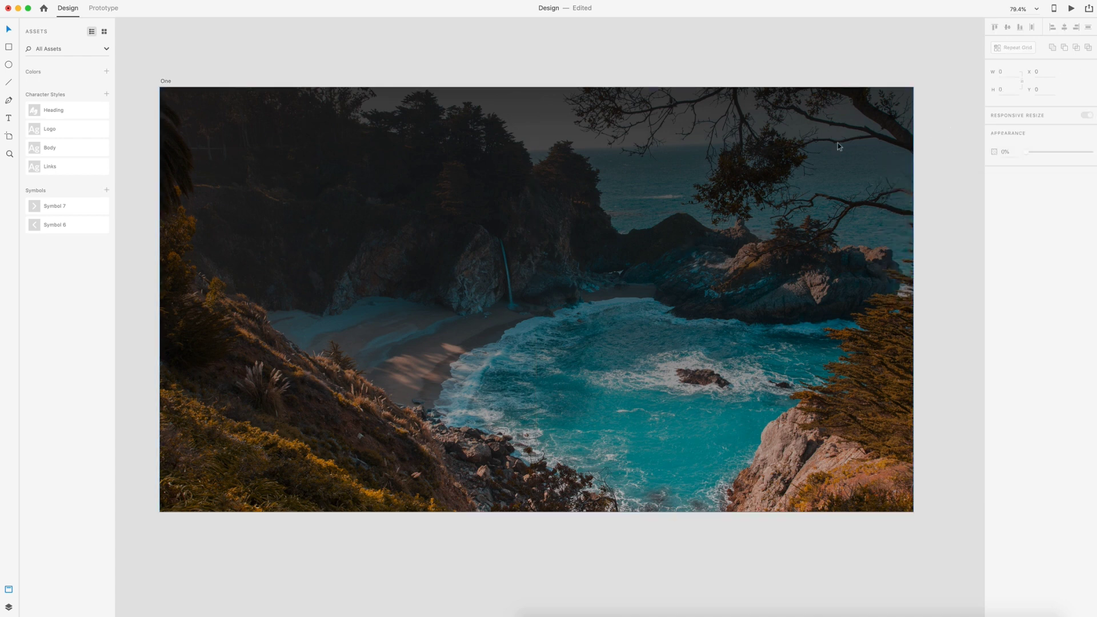
Step: Lower the whole gradient overlay's opacity to 44%
left_click(723, 209)
left_click_drag(1090, 201, 1055, 200)
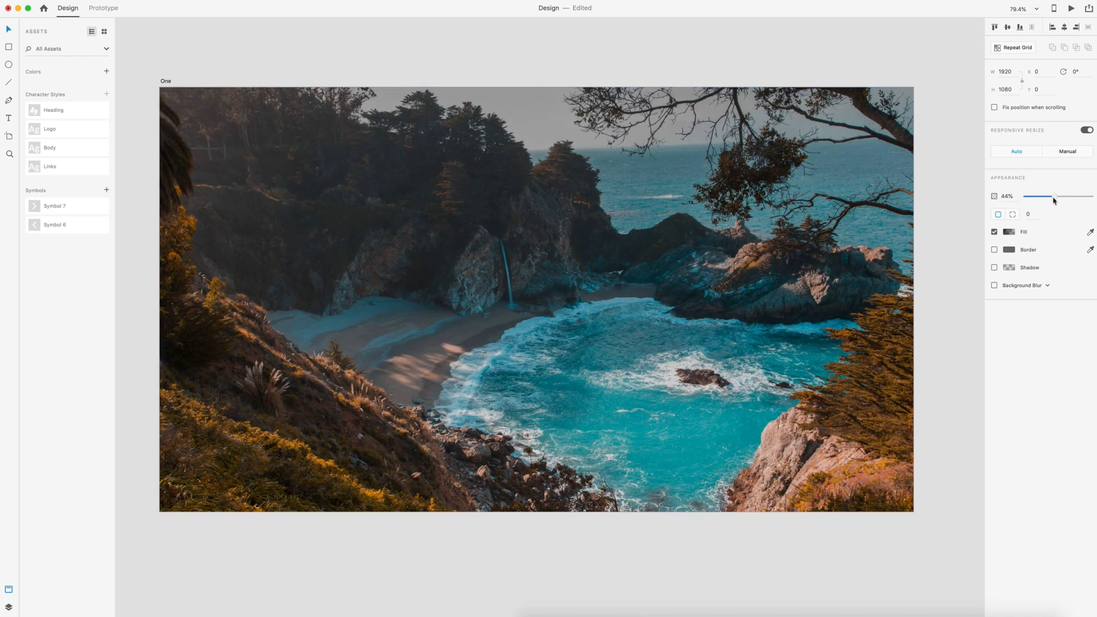
left_click(931, 196)
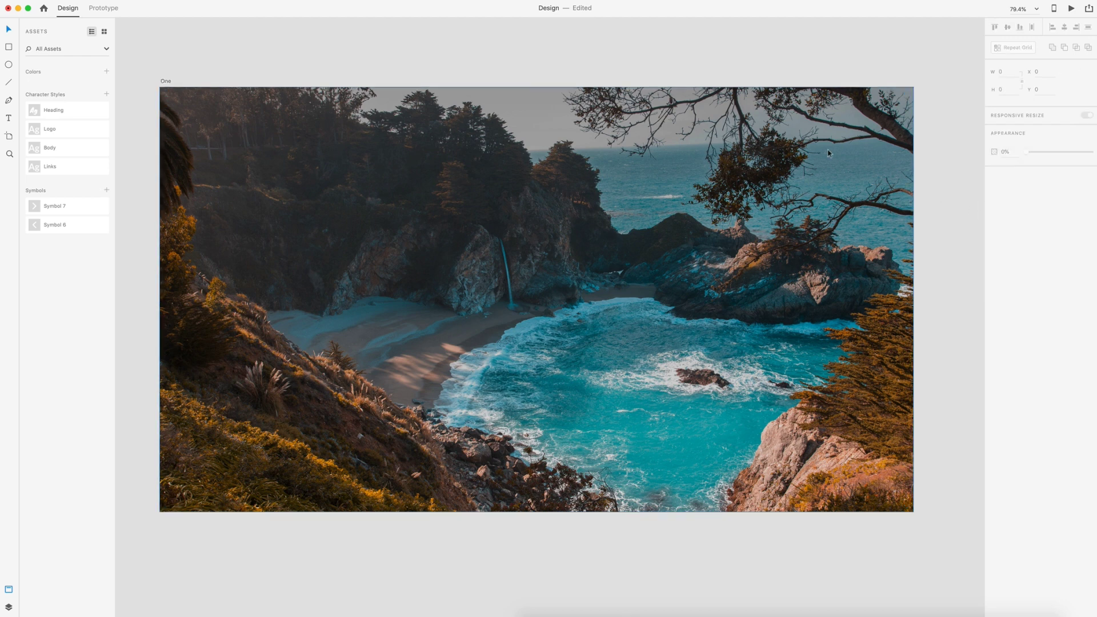
Step: Show the layout grid on artboard One again
left_click(164, 83)
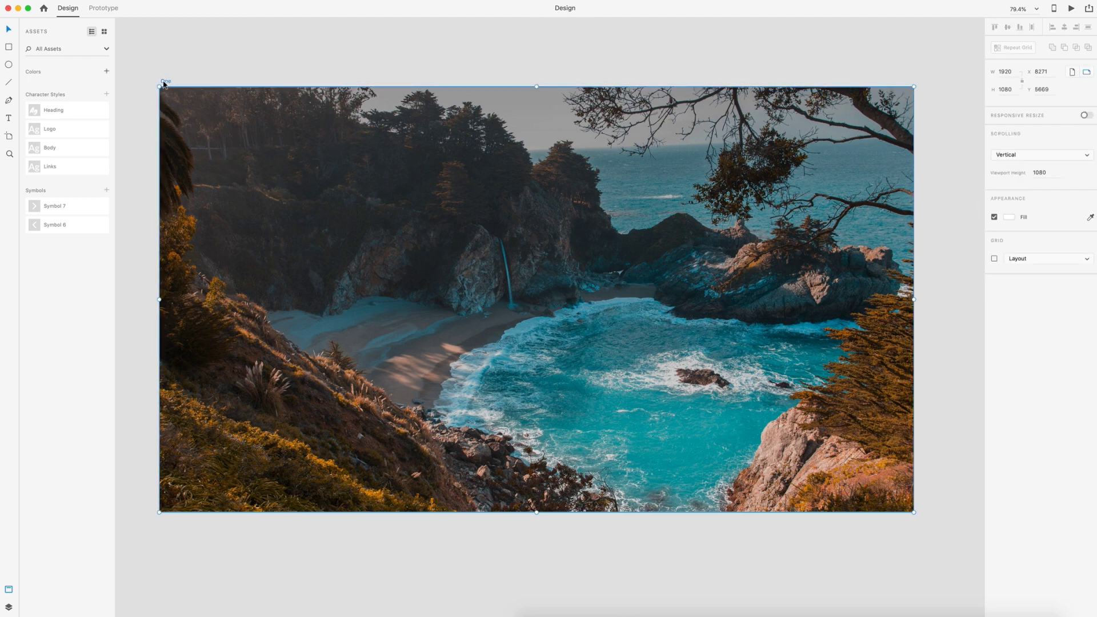
left_click(995, 258)
scroll(645, 209, "left", 2)
Step: Add the text "Discover." near the start of the artboard's header area and apply the Logo character style
key("t")
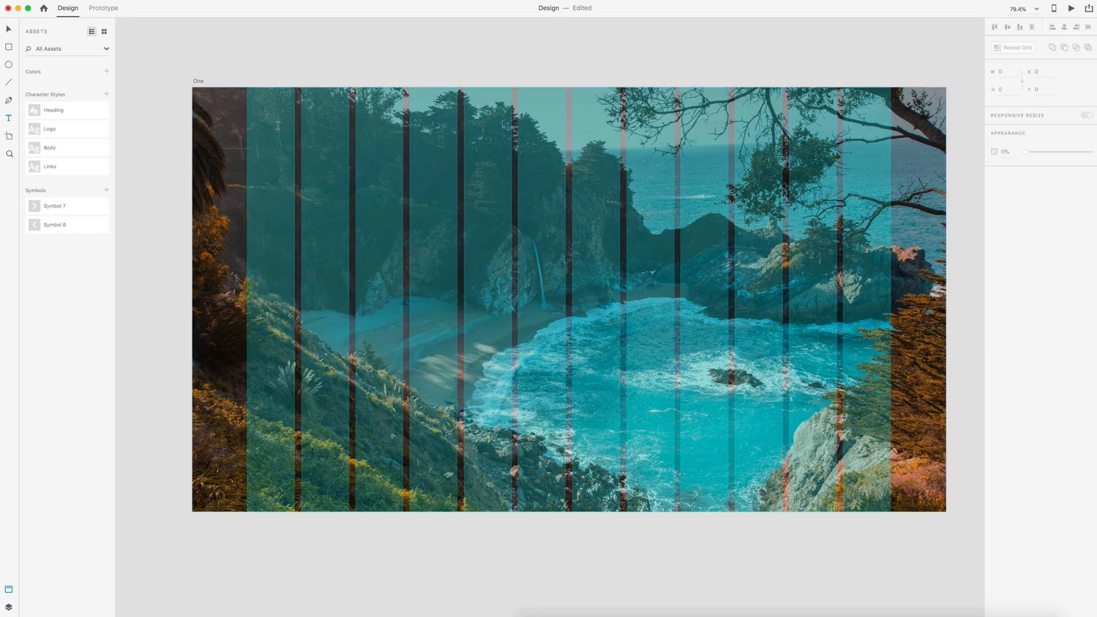
left_click(282, 129)
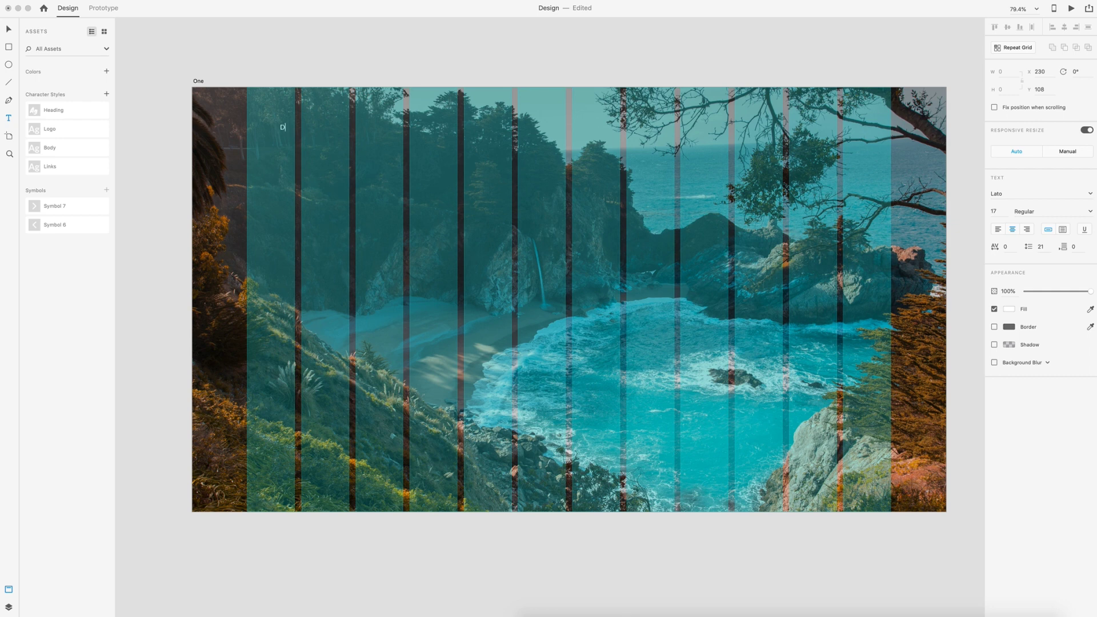
type("Discover.")
left_click(9, 29)
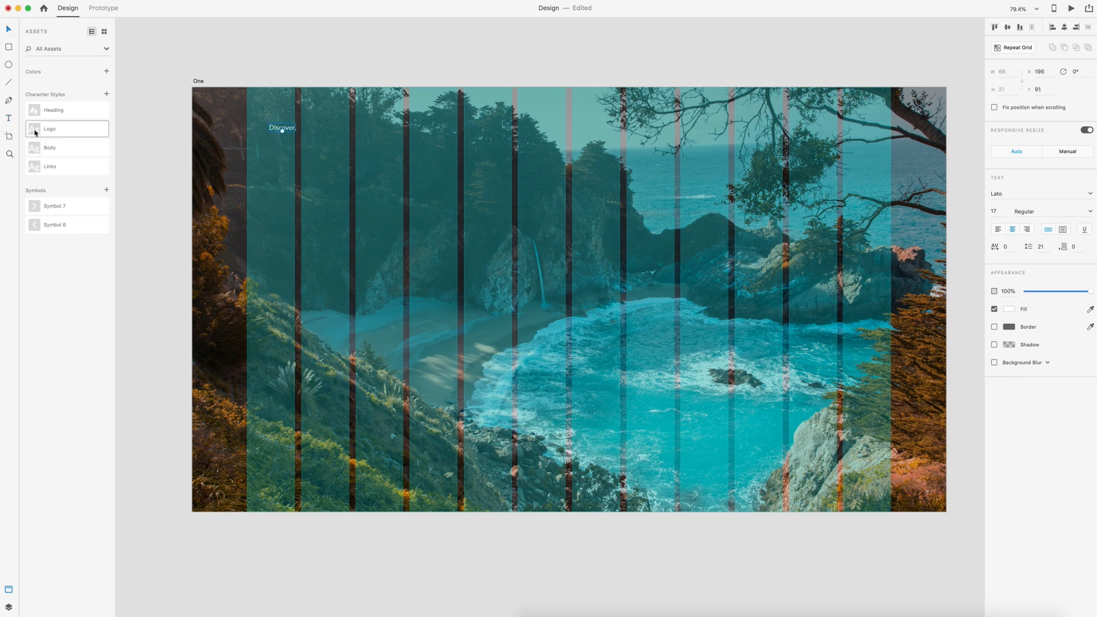
left_click(76, 133)
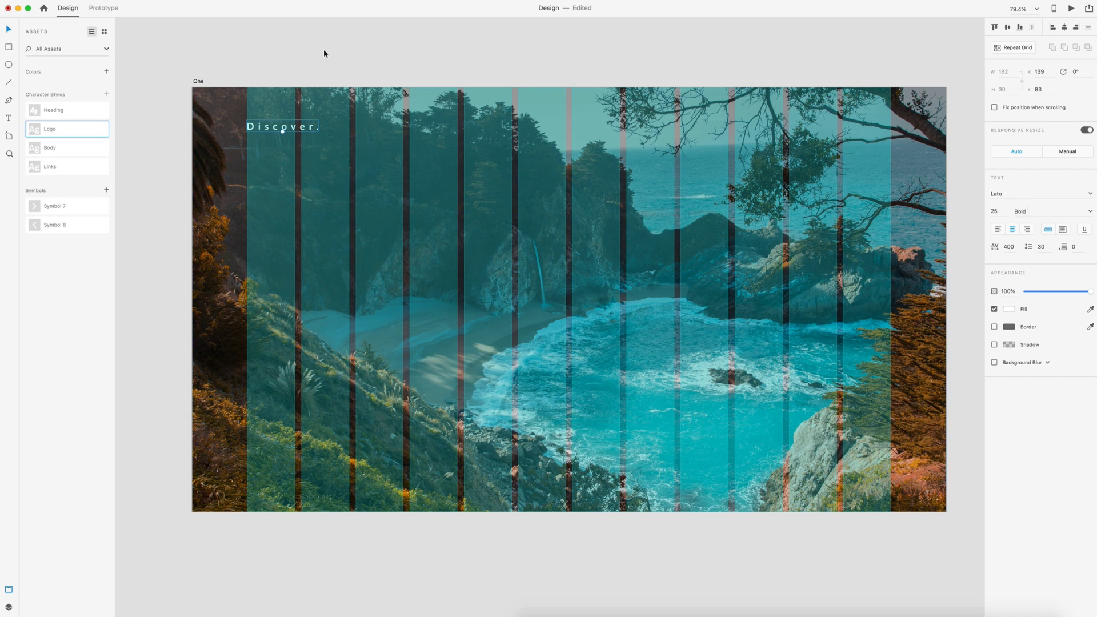
Step: Move the "Discover." logo to the first column's edge at X 140 and nudge it up closer to the artboard's upper edge
left_click_drag(267, 126, 279, 93)
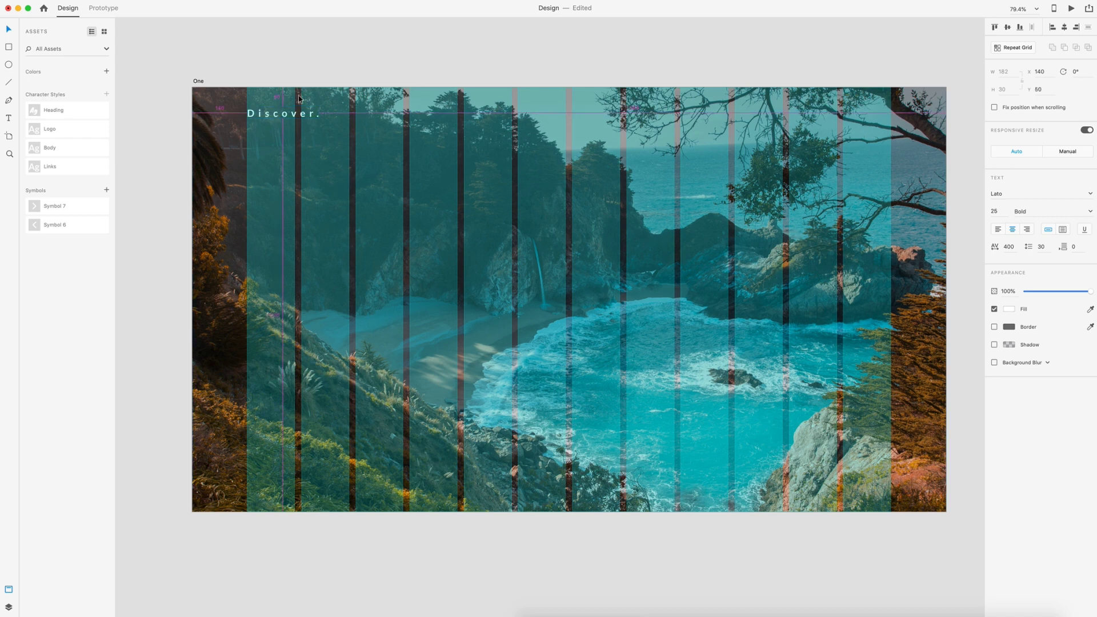
key("Up")
key("Up")
key("Up")
key("Up")
key("Up")
key("Up")
key("Up")
key("Up")
key("Up")
left_click(370, 60)
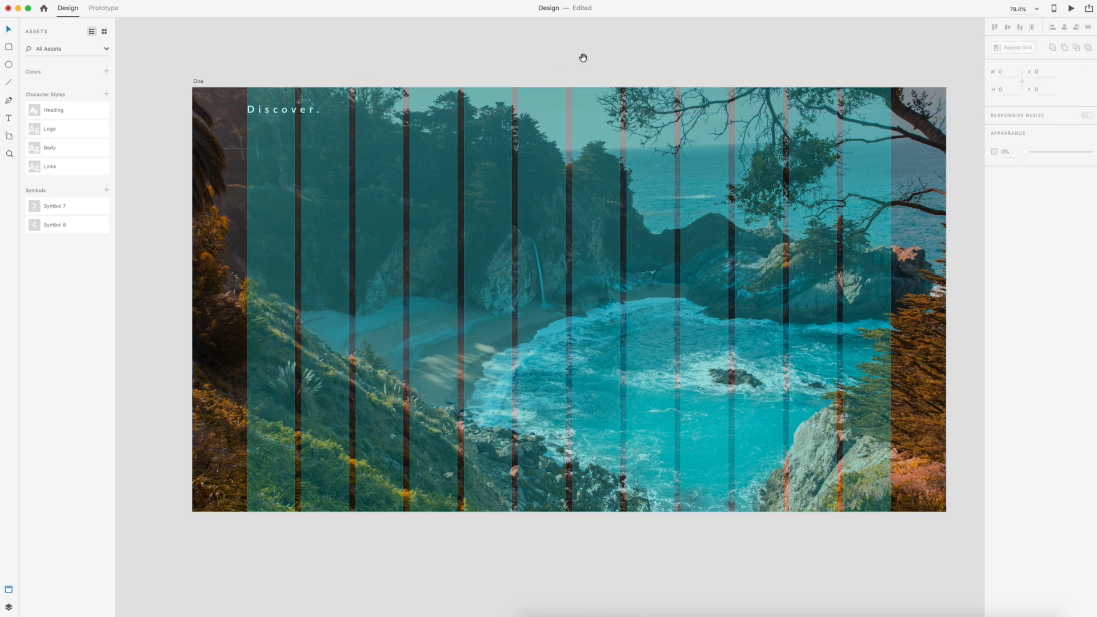
Step: Add a short placeholder text over the later columns of the header and apply the Links character style
scroll(572, 57, "right", 5)
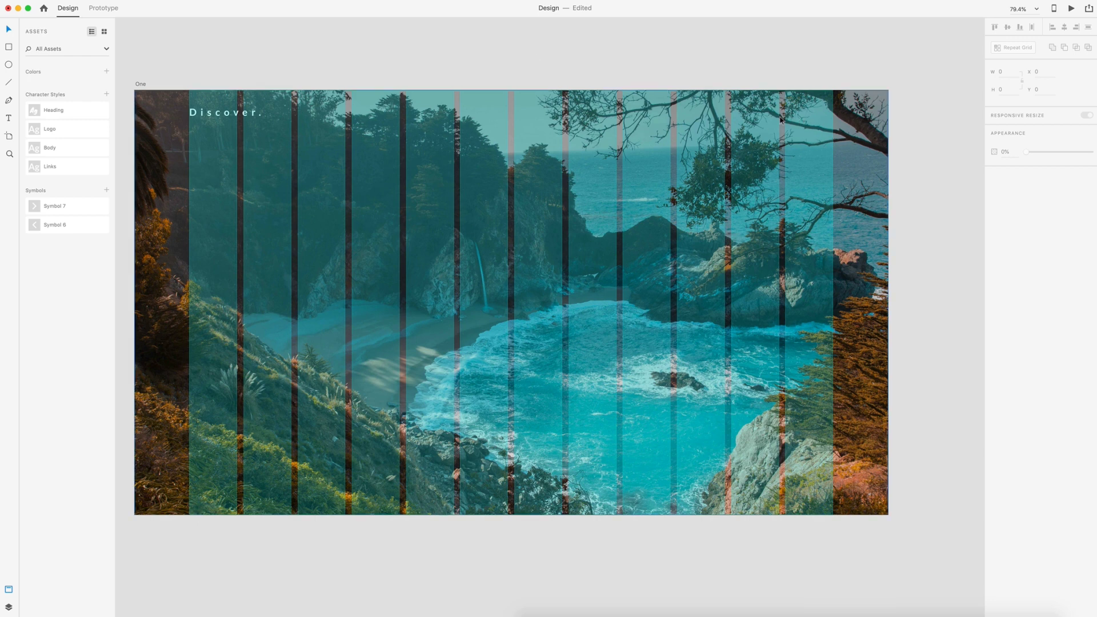
key("t")
left_click(715, 117)
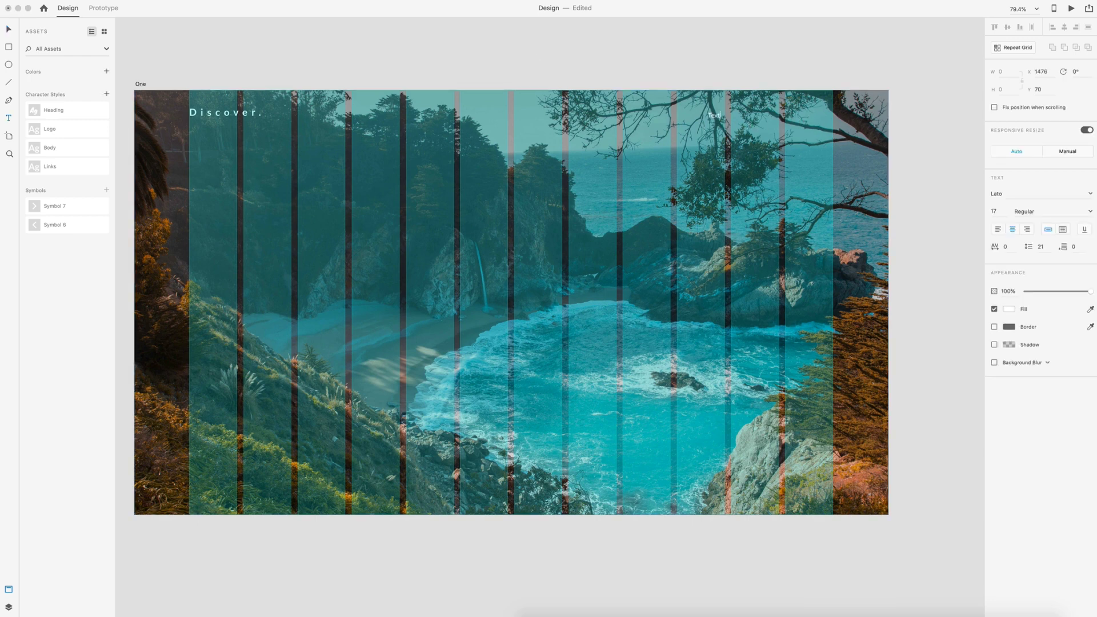
left_click(9, 30)
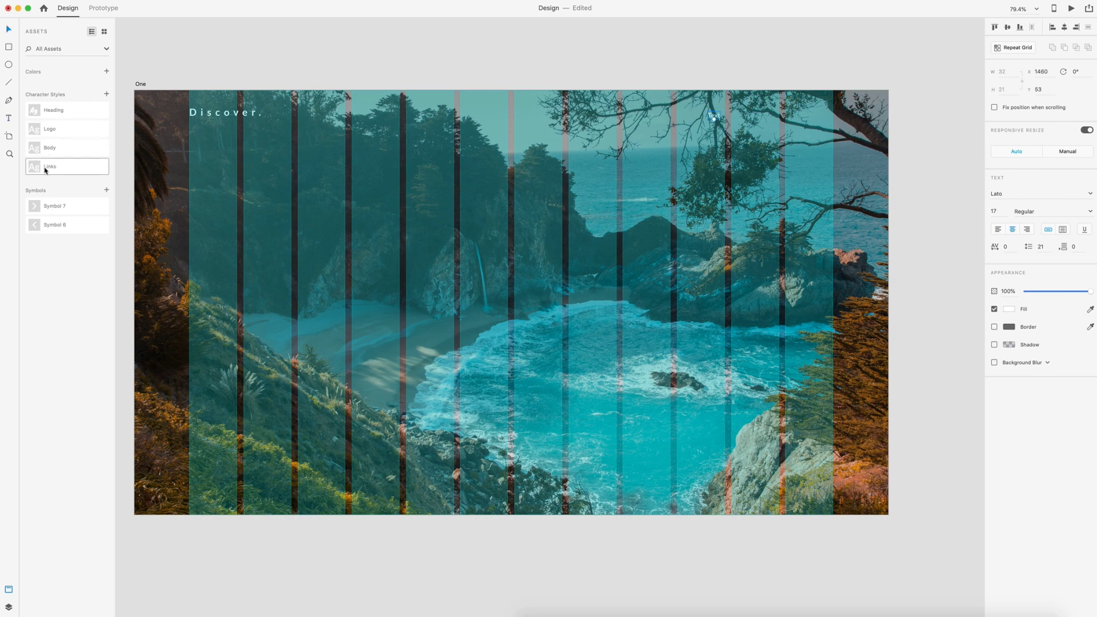
left_click(68, 167)
Step: Move the placeholder link to the outer edge of the last column and change its text to "Log in/Sign up"
left_click_drag(719, 118, 829, 116)
double_click(825, 113)
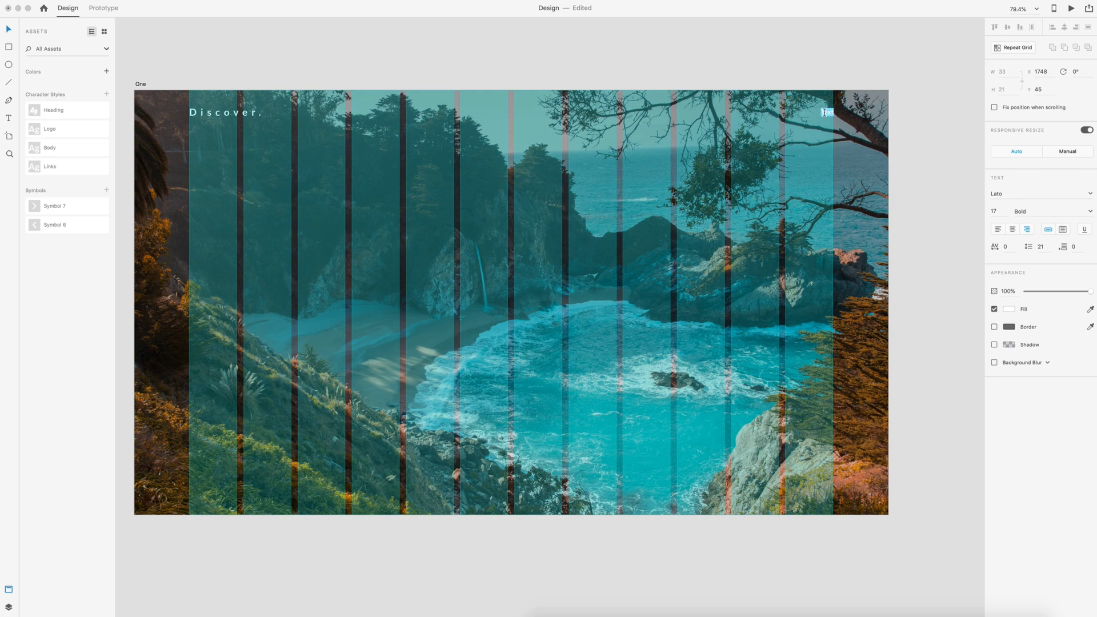
type("Log in/Sign up")
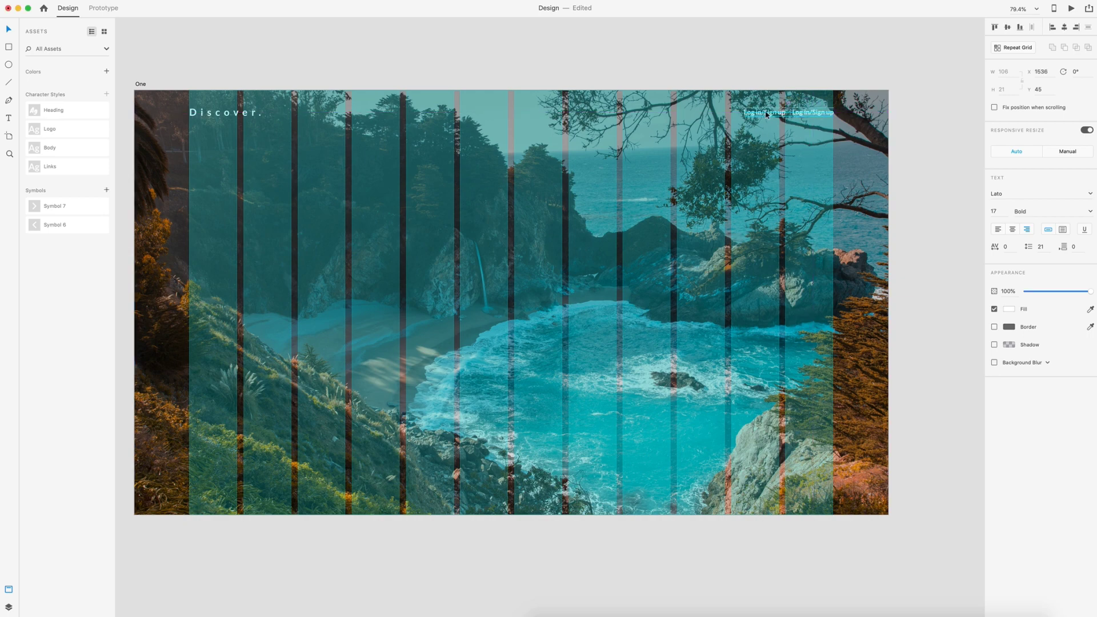
Step: Duplicate the "Log in/Sign up" link along the header and space the copies as the Discover, Explore, Trips and Locations links
scroll(802, 98, "up", 10)
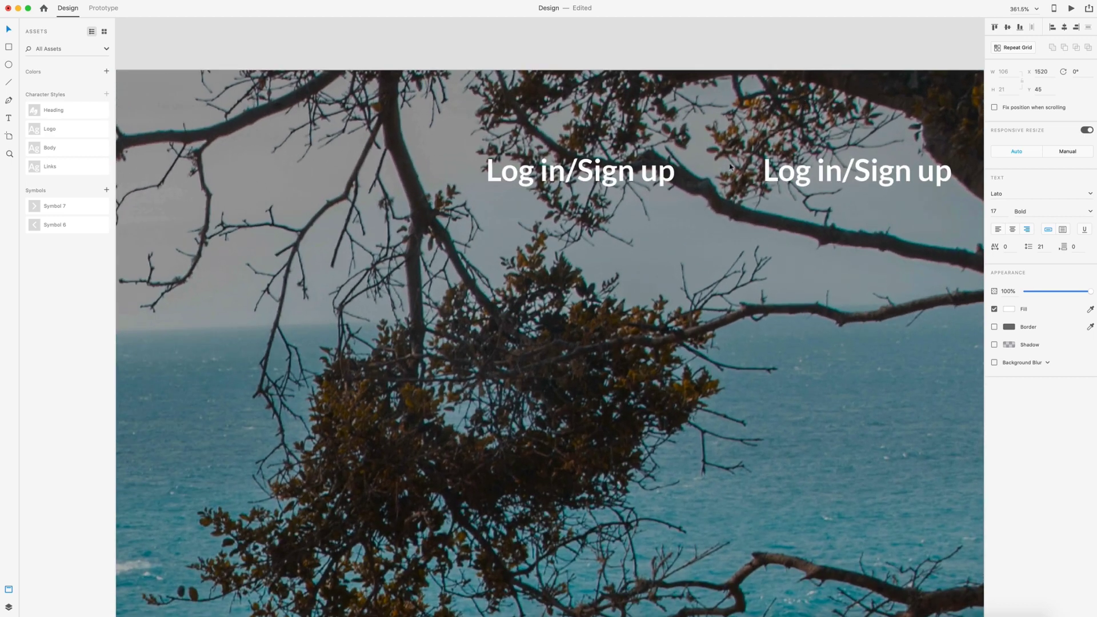
key("super+shift+apostrophe")
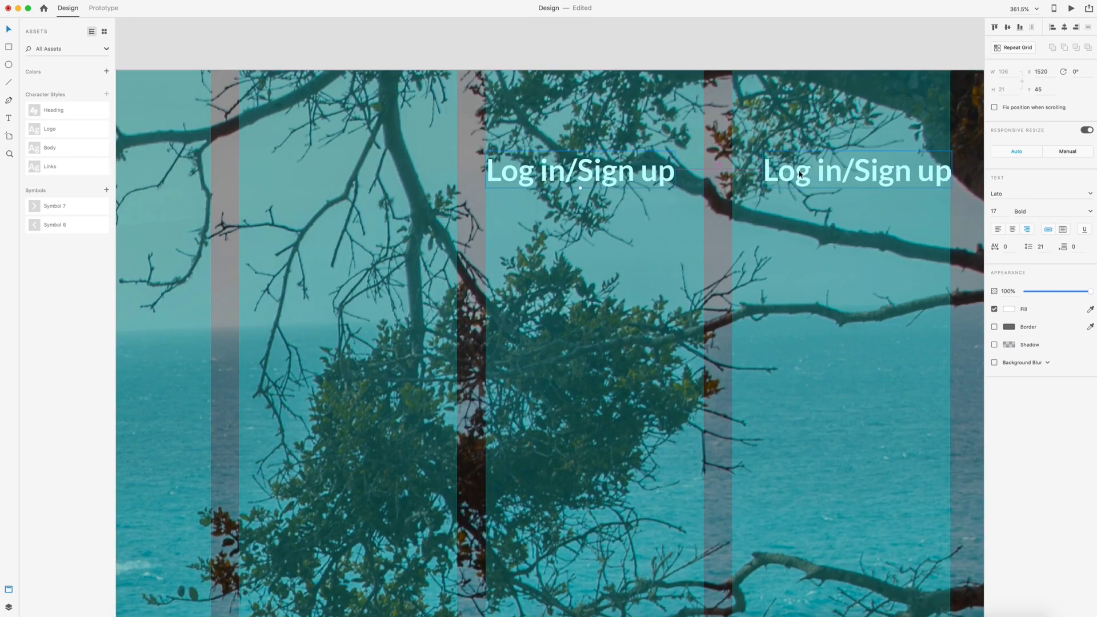
key("Right")
key("Right")
key("Right")
key("Right")
key("Right")
key("Right")
key("Right")
key("Right")
key("Right")
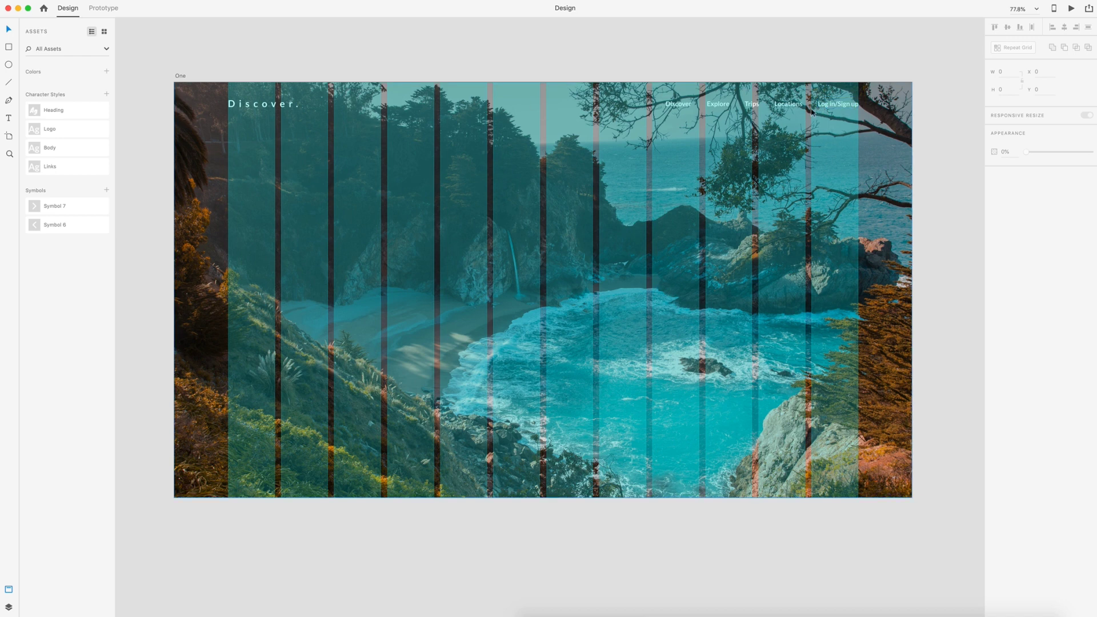
scroll(799, 125, "down", 1)
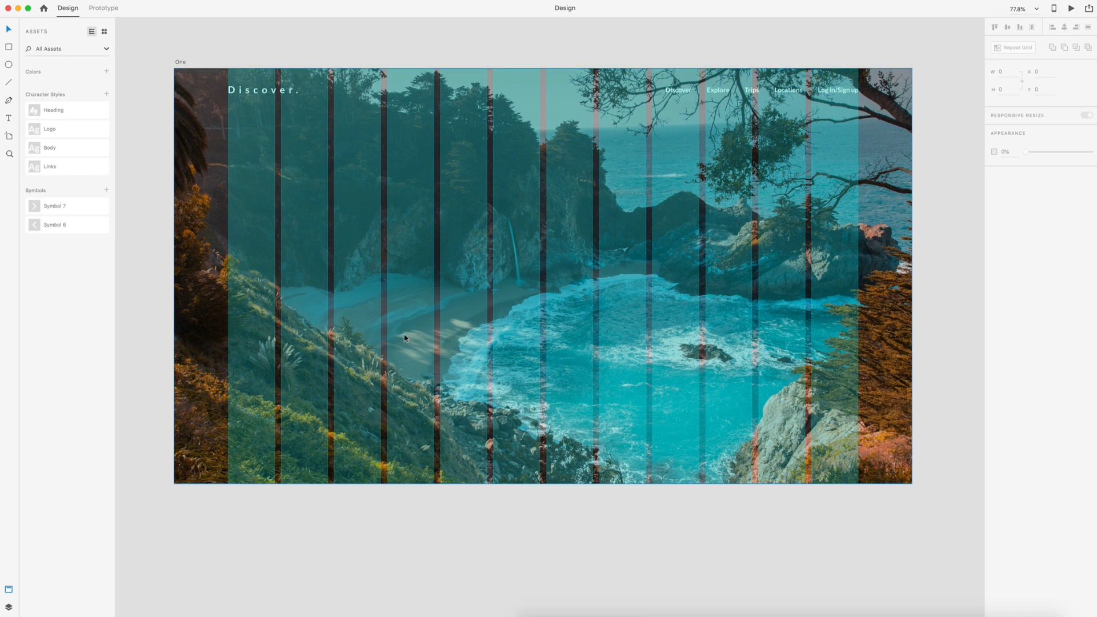
Step: Add the text "Discover Nature." on two left-aligned lines over the beach area and apply the Heading character style
key("t")
left_click(299, 291)
key("ctrl+v")
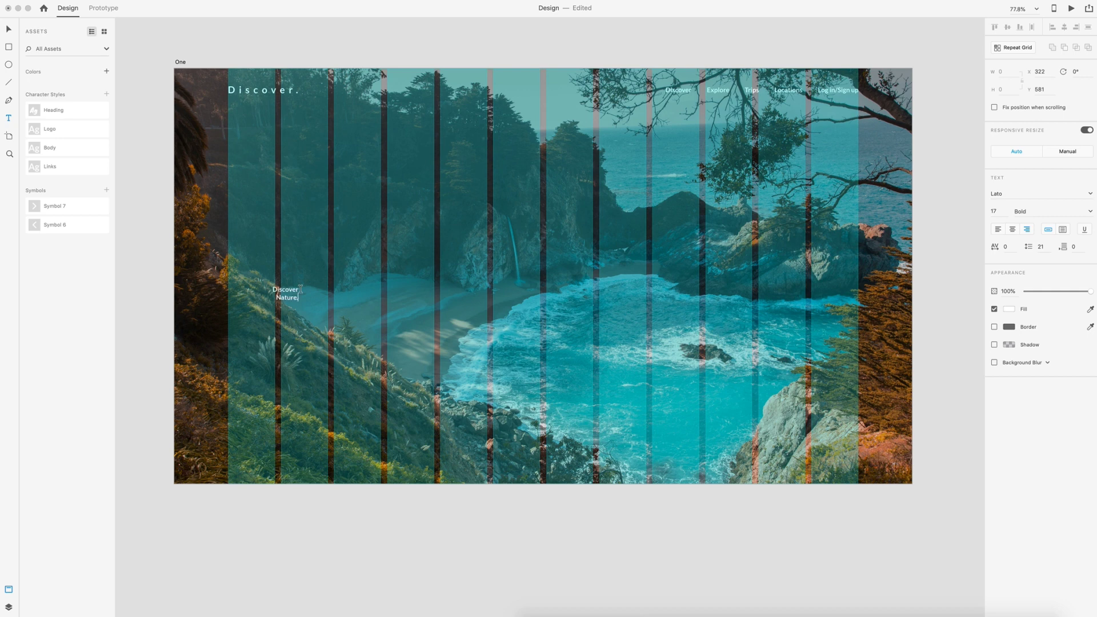
left_click(10, 30)
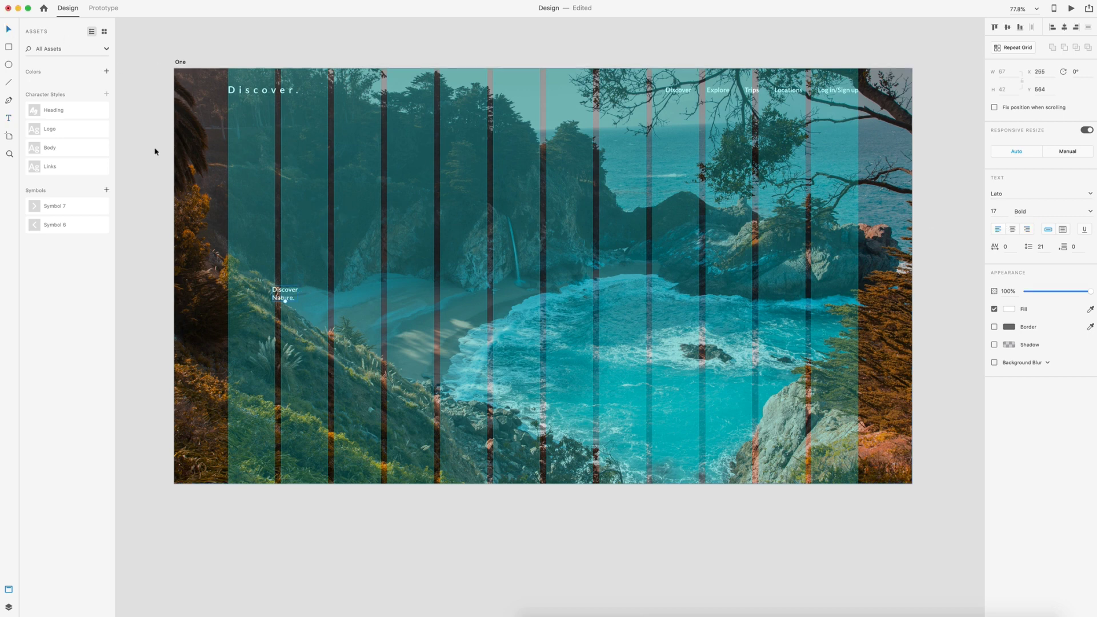
left_click(88, 113)
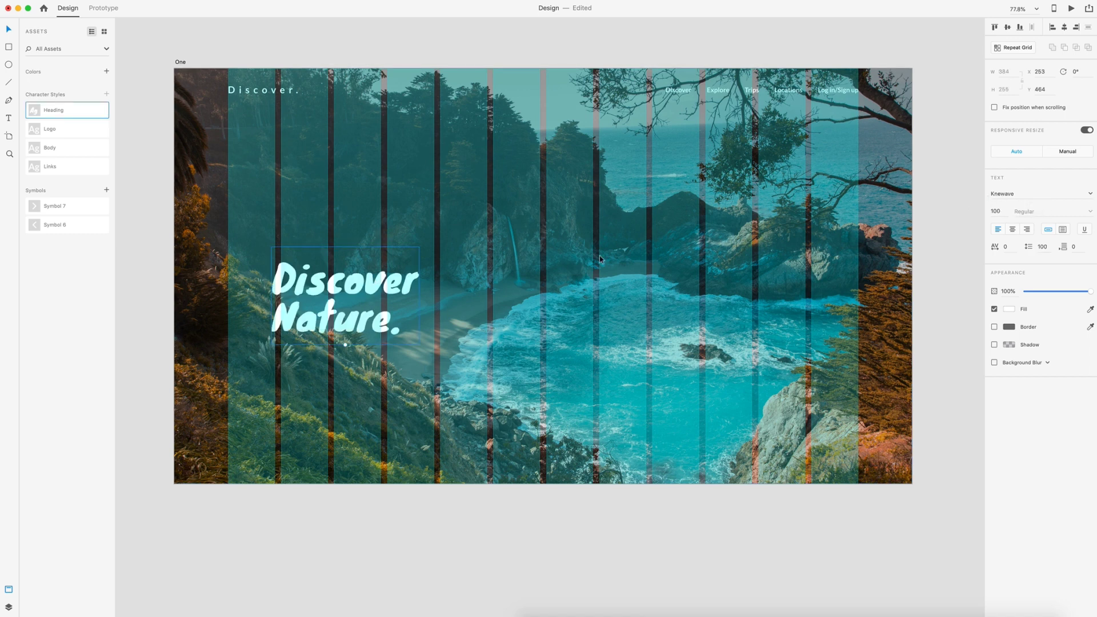
Step: Move the "Discover Nature." heading to the first column's edge at X 140 and nudge it down to Y 550
left_click_drag(326, 280, 281, 292)
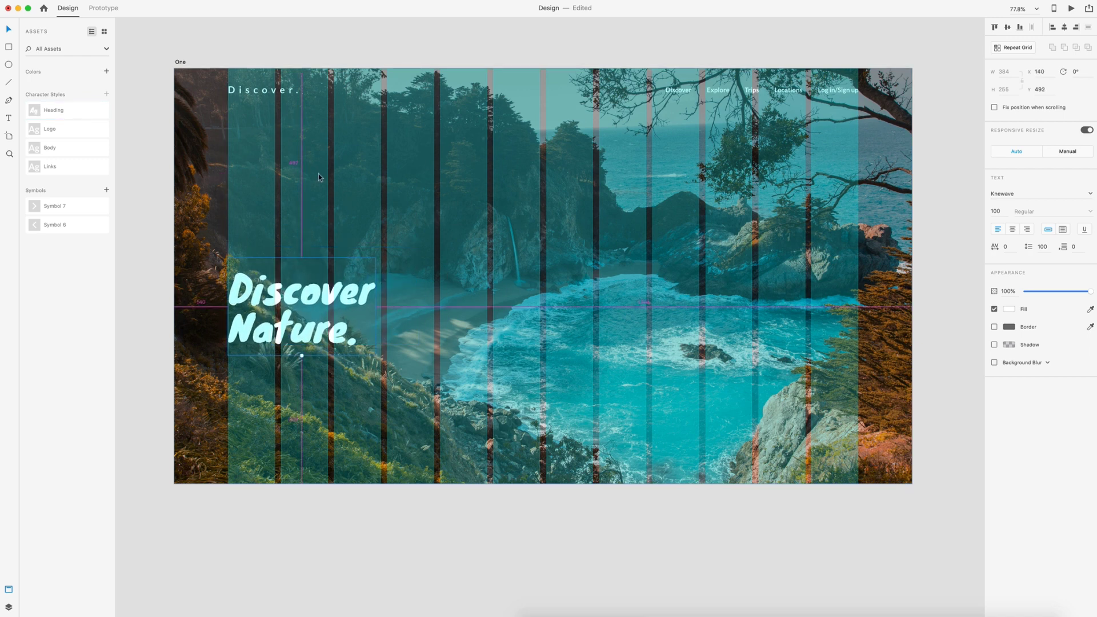
key("Down")
key("Down")
key("Down")
key("Down")
key("Down")
key("Down")
key("Down")
key("Down")
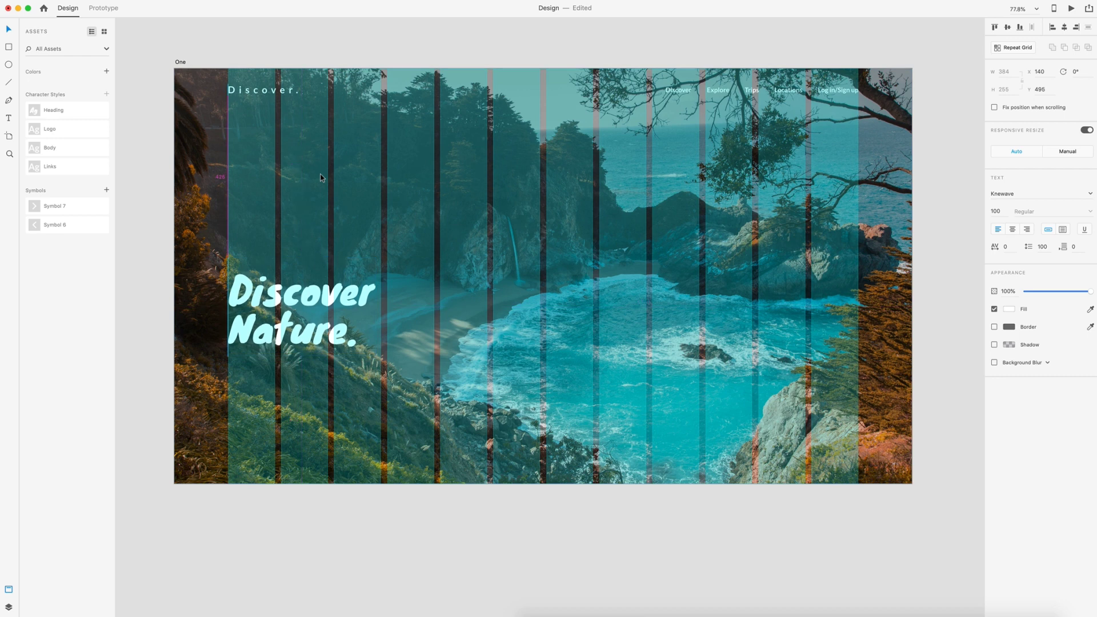
key("alt")
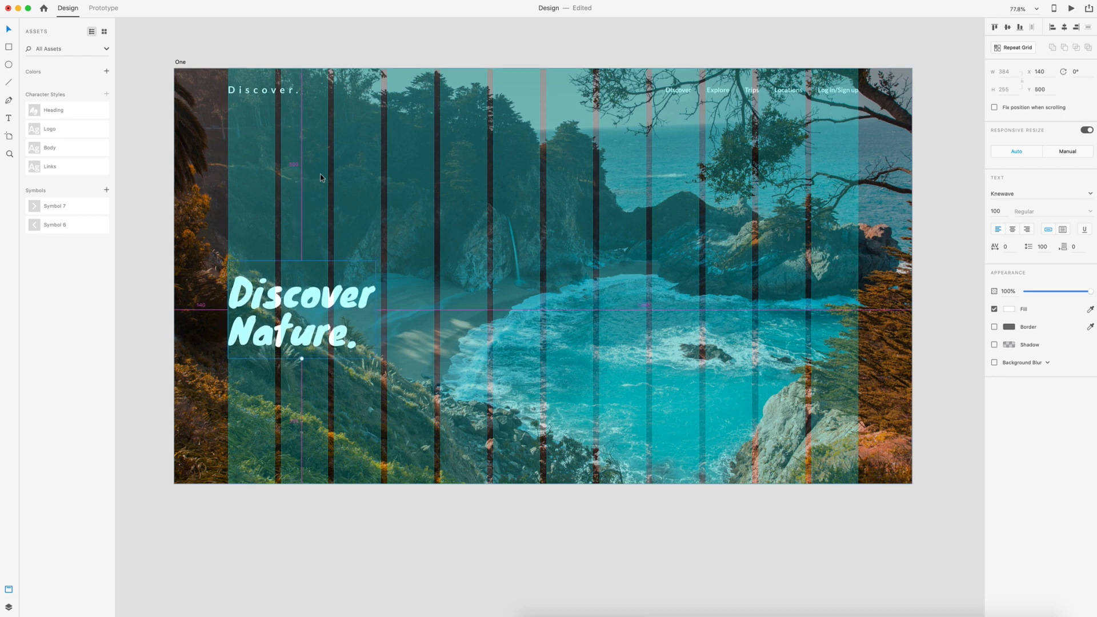
key("Down")
key("Down")
key("Down")
key("Down")
key("Down")
key("Down")
key("Down")
key("Down")
key("Down")
key("Down")
key("Down")
key("Down")
key("Down")
key("Down")
key("Down")
key("Down")
key("Down")
key("Down")
key("Down")
key("Down")
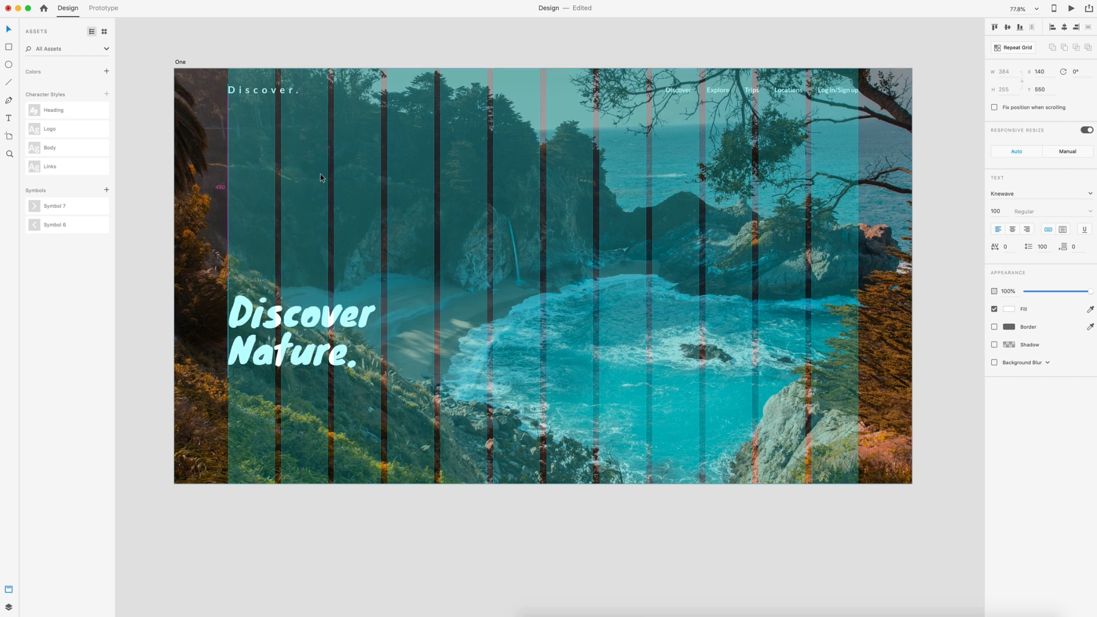
Step: Add a short placeholder text line below the "Discover Nature." heading and apply the Body character style
key("t")
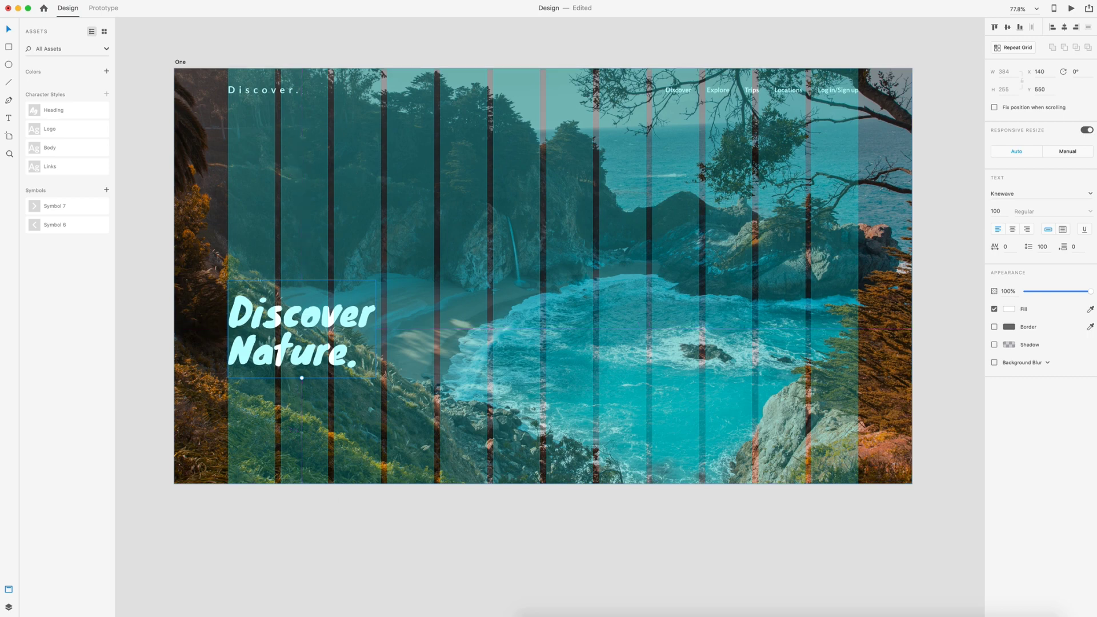
scroll(306, 318, "up", 3)
left_click(306, 318)
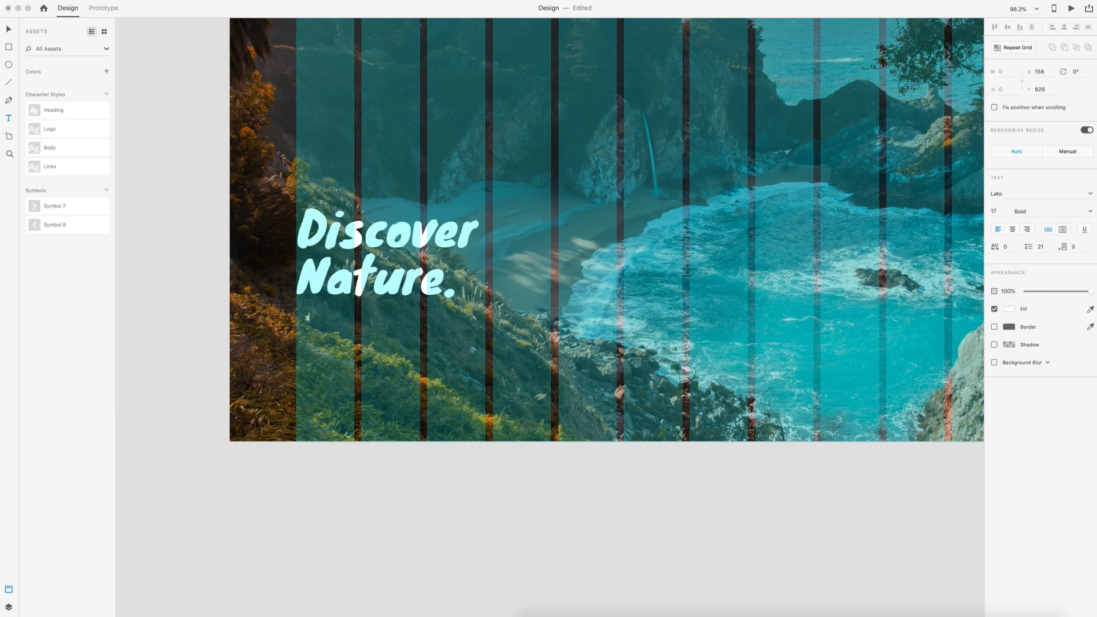
type("jdflkajds;fkjaks;f")
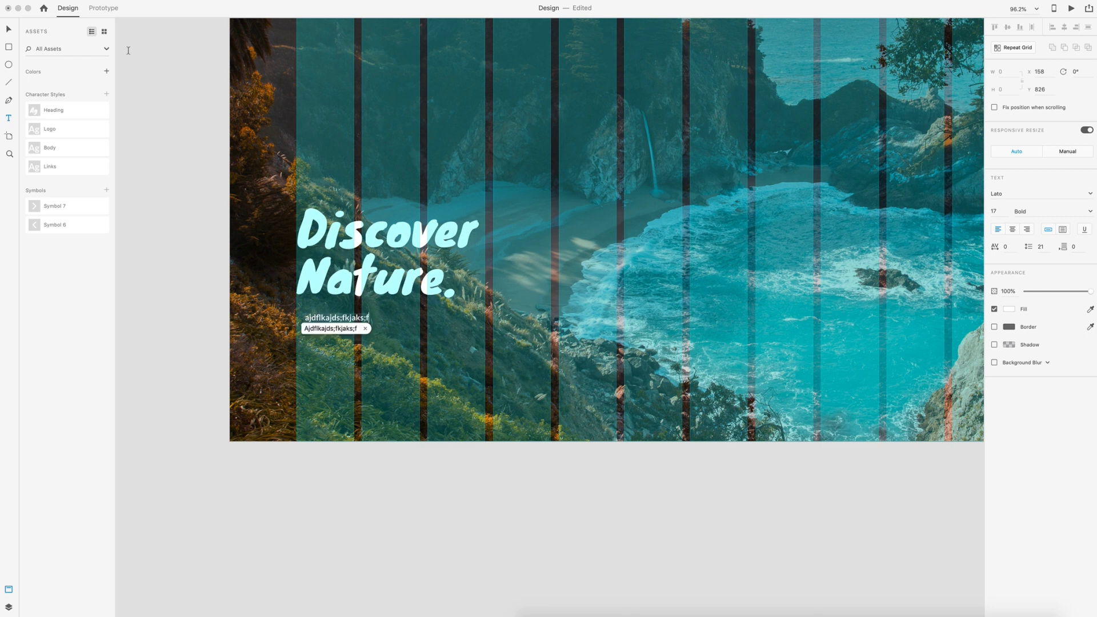
key("Escape")
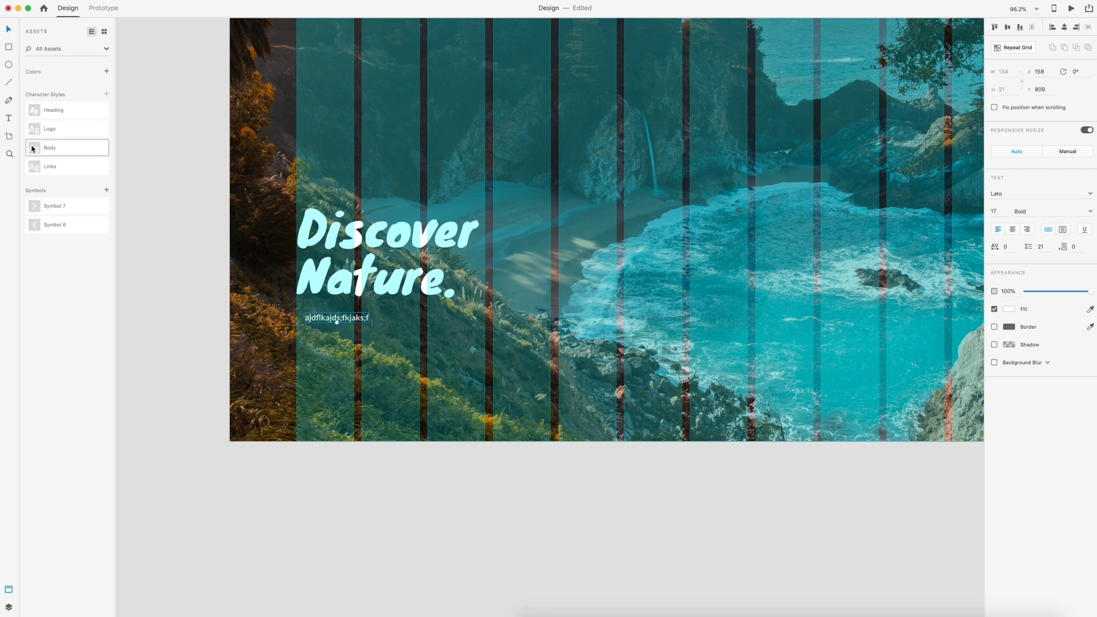
left_click(32, 149)
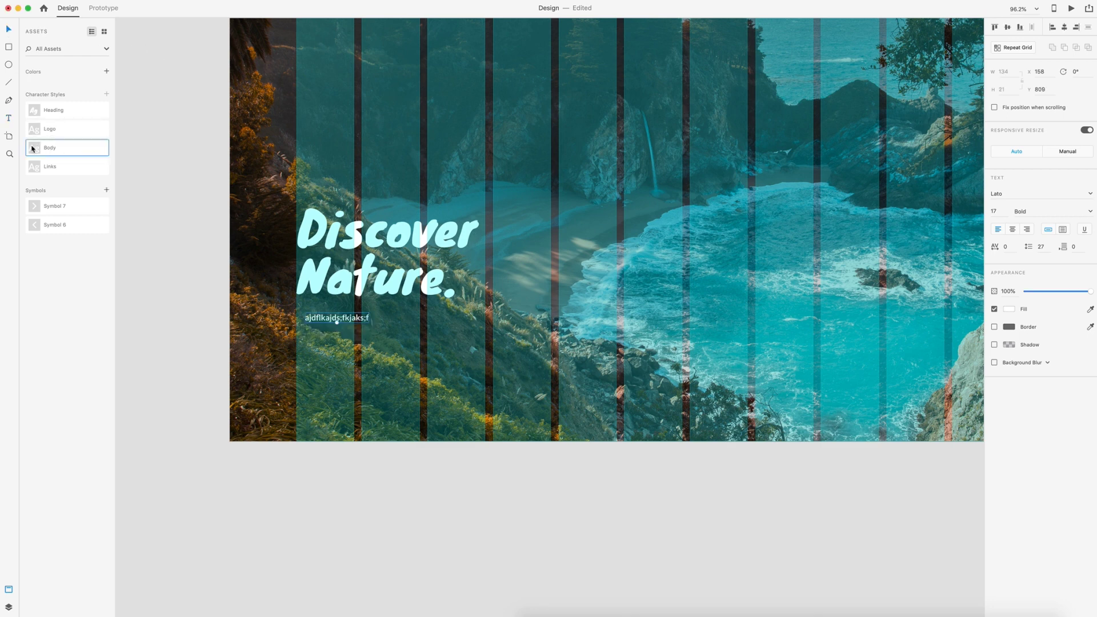
Step: Align the placeholder line at X 140, Y 815 and replace it with the "Nulla facilisi. Quisque lobortis…" filler paragraph ending in "dignissim rhoncus."
left_click_drag(319, 318, 309, 322)
double_click(326, 320)
type("Nulla facilisi. Quisque lobortis nibh sit amet urna venenatis, ut elementum dui sodales. Vestibulum sagittis est sed dignissim rhoncus.")
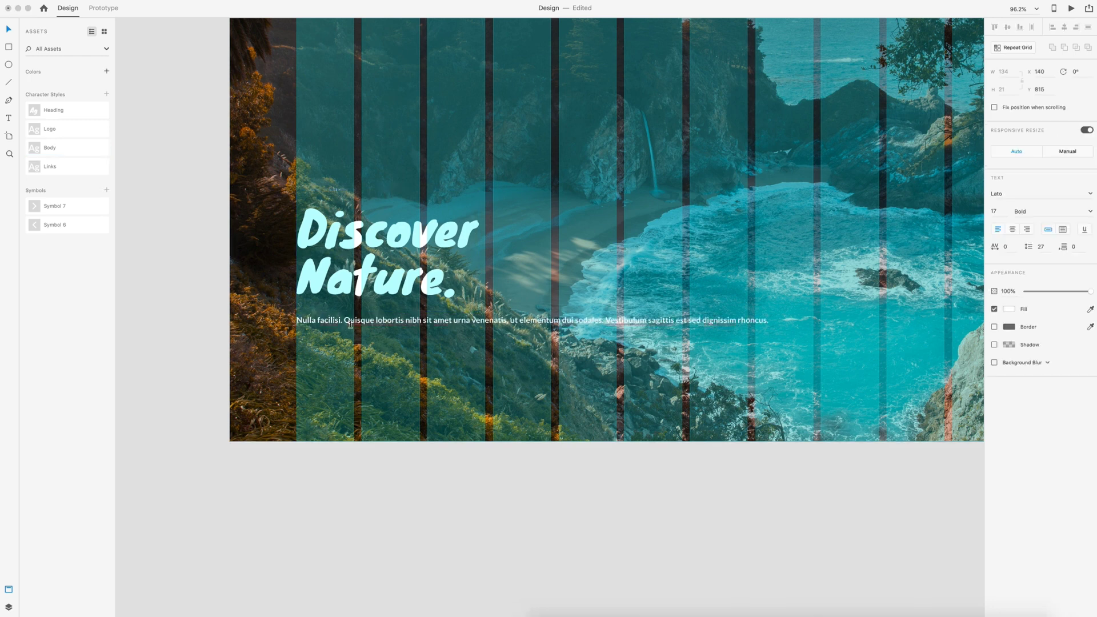
Step: Set the opacity of the paragraph below the heading to 80%
left_click(91, 33)
left_click(1006, 291)
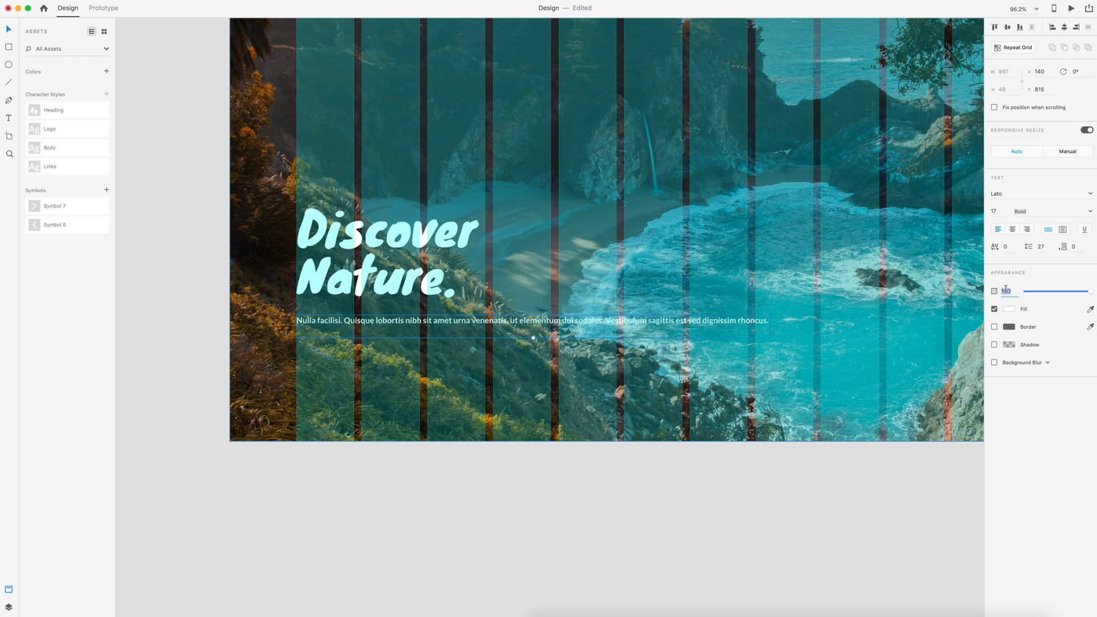
key("Return")
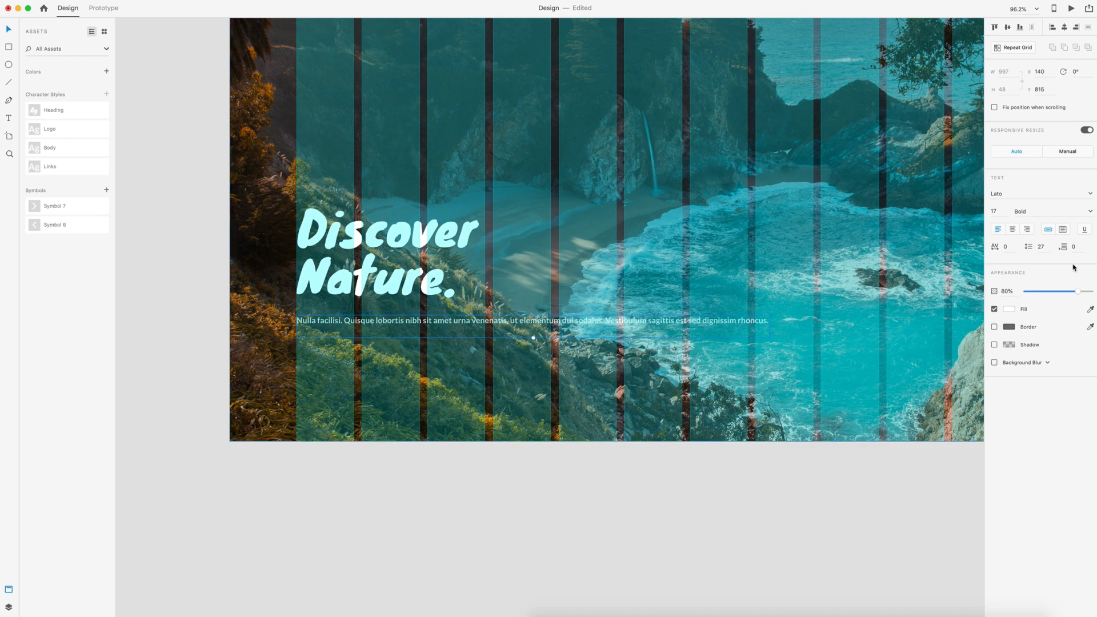
Step: Convert the paragraph to area text and resize its box to about 431 by 76 so it wraps onto three lines
left_click(1063, 232)
left_click_drag(767, 328, 484, 326)
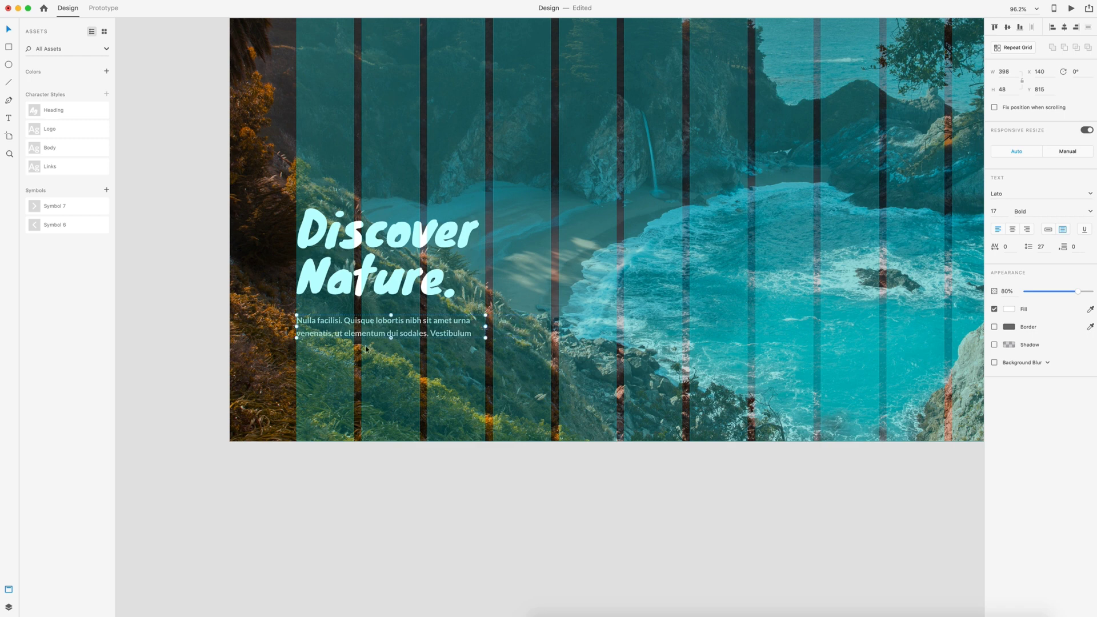
double_click(389, 352)
left_click_drag(488, 333, 502, 333)
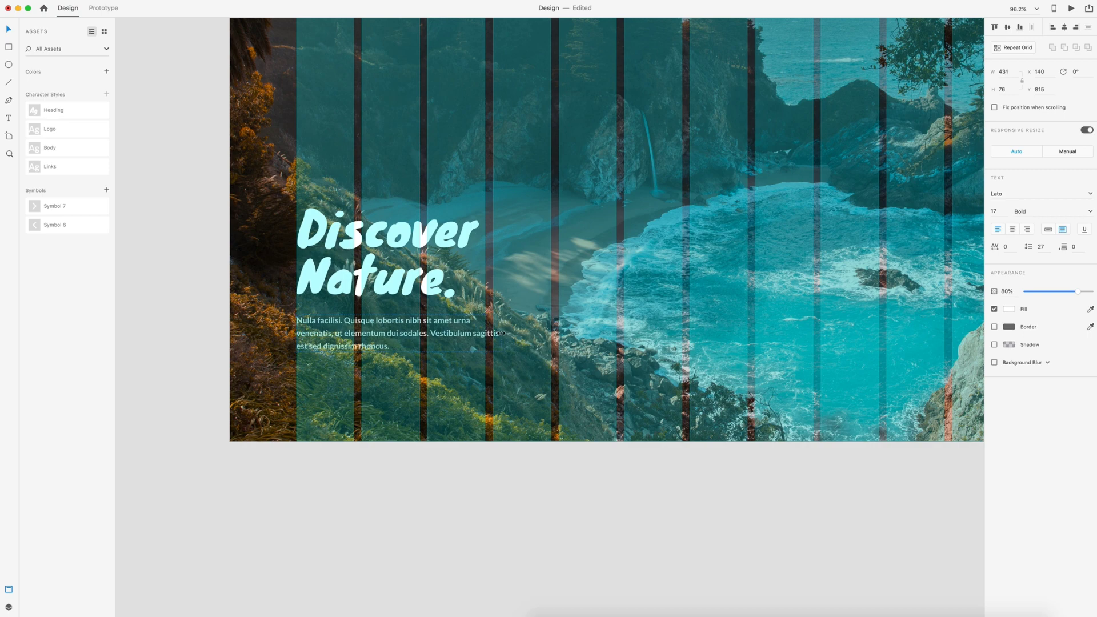
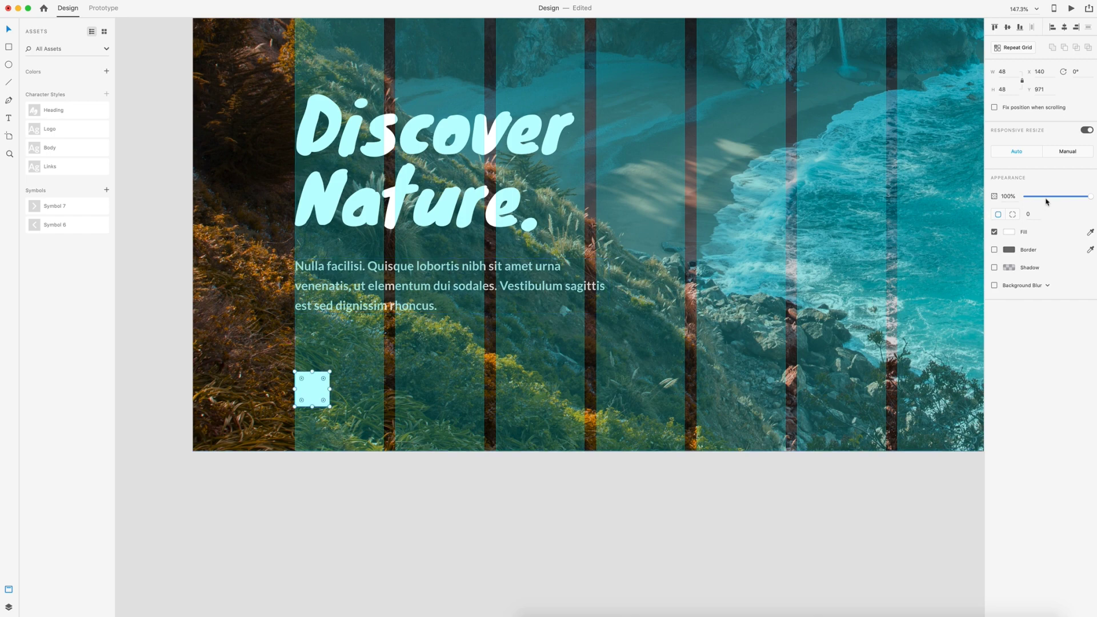
Step: Set the small square below the paragraph to 35% opacity with a corner radius of 2
left_click(1018, 197)
type("35")
key("Return")
left_click(1031, 215)
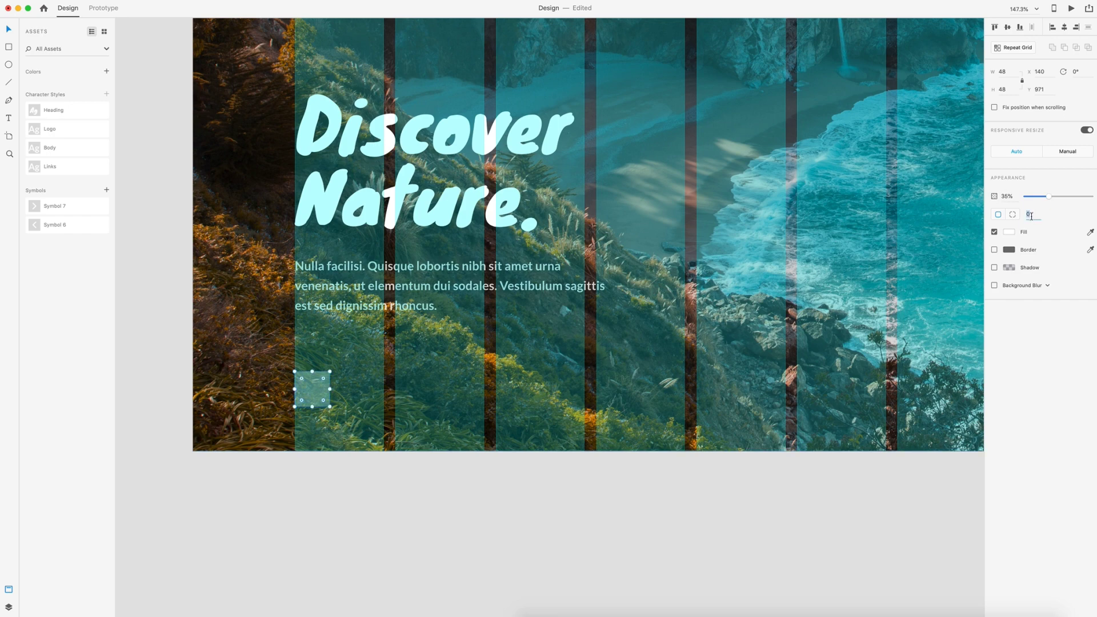
key("Return")
Step: Duplicate the translucent square and place the copy beside it at X 198, Y 971
left_click(312, 389)
key("super+r")
left_click_drag(330, 389, 354, 391)
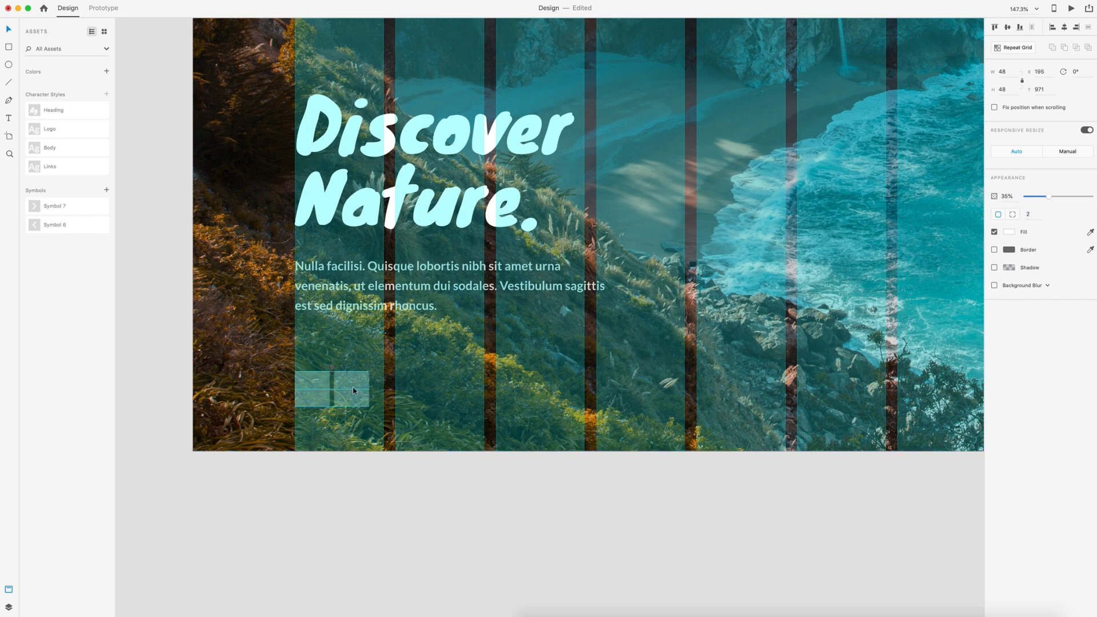
double_click(355, 391)
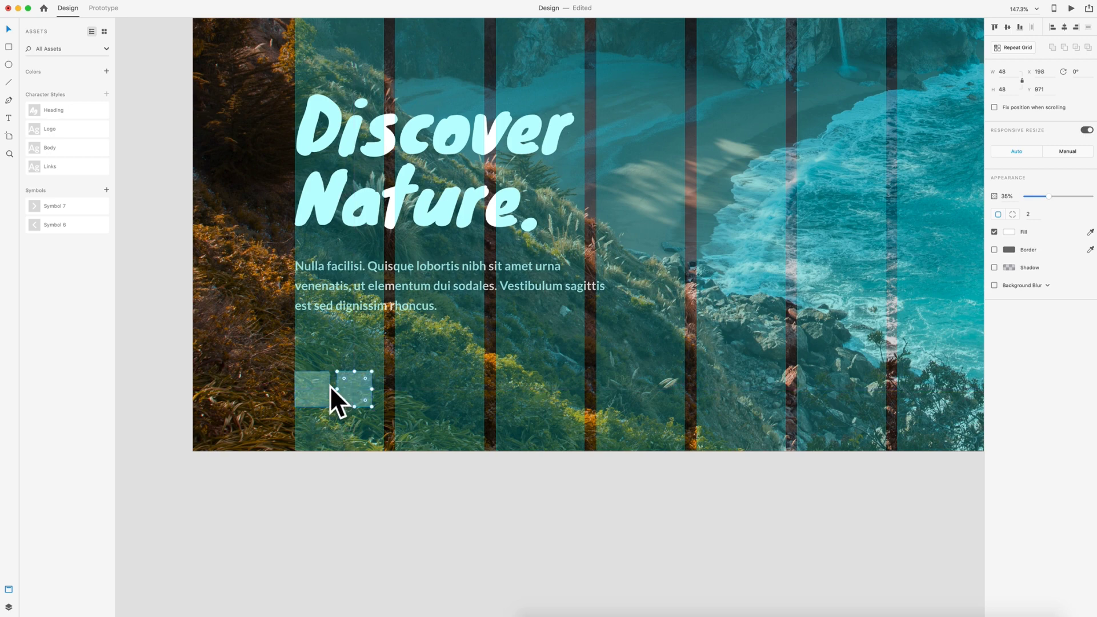
left_click(386, 505)
scroll(317, 438, "up", 5)
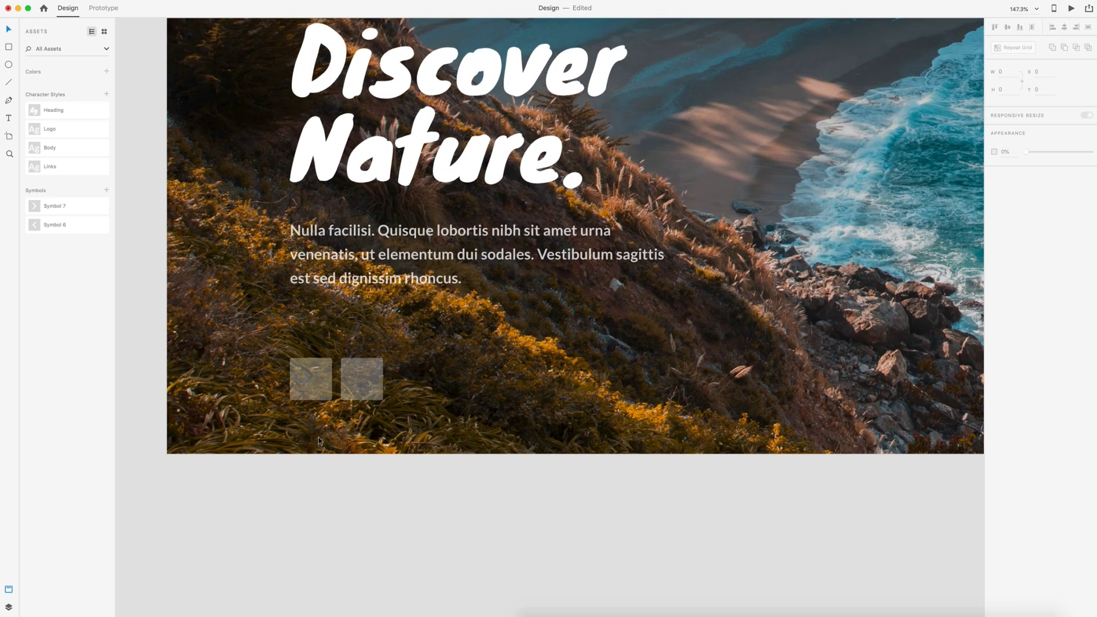
Step: Place the forward-arrow Symbol 7 in the middle of the second square
key("super+shift+apostrophe")
scroll(352, 421, "up", 1)
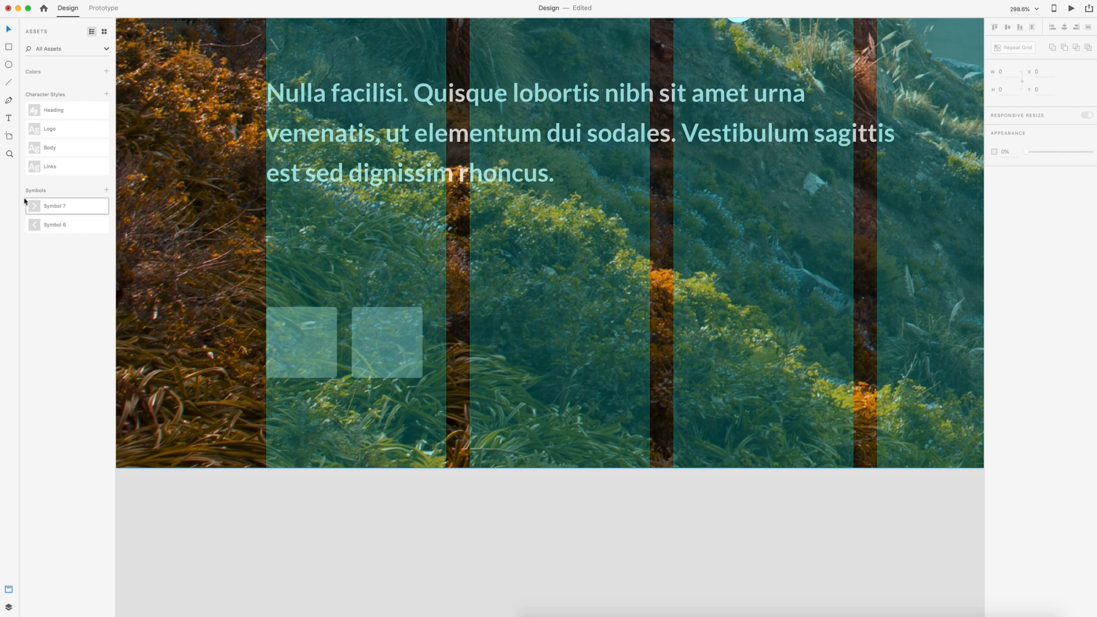
left_click_drag(33, 209, 384, 343)
left_click(411, 330, "shift")
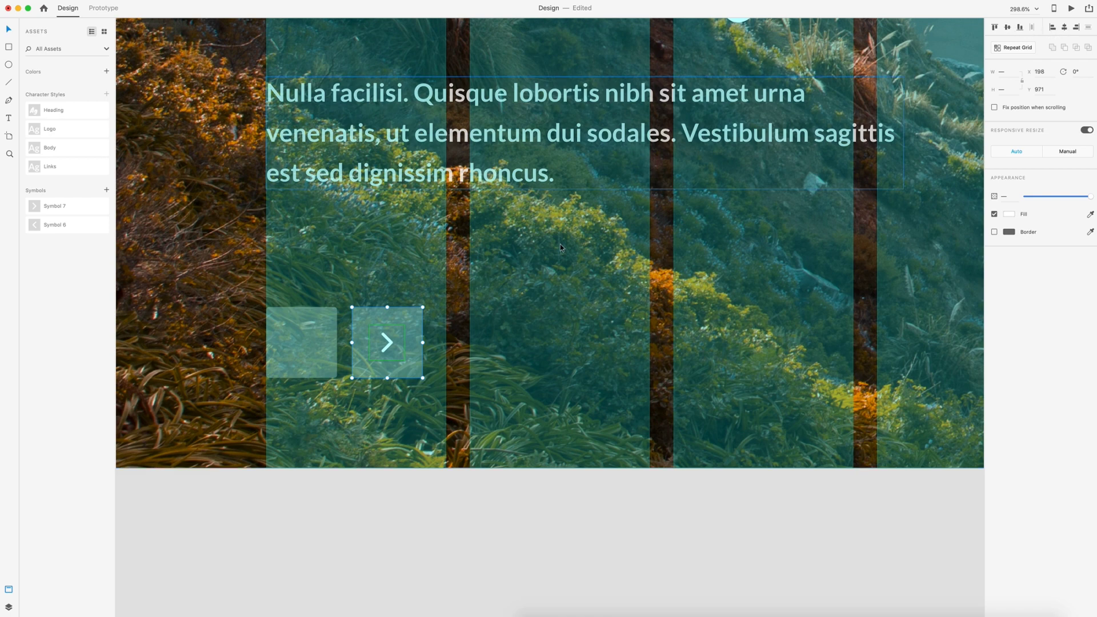
Step: Place the back-arrow symbol on the first square and center the two on each other horizontally and vertically
left_click_drag(36, 224, 328, 326)
left_click(330, 323, "shift")
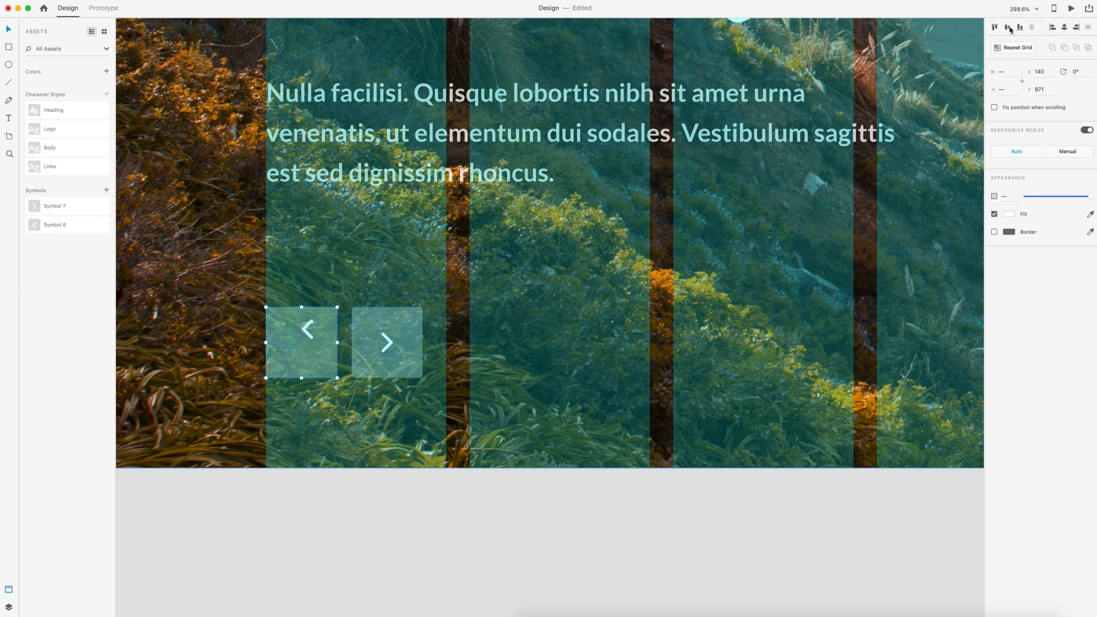
left_click(1065, 29)
left_click(1008, 27)
left_click(467, 567)
key("super+0")
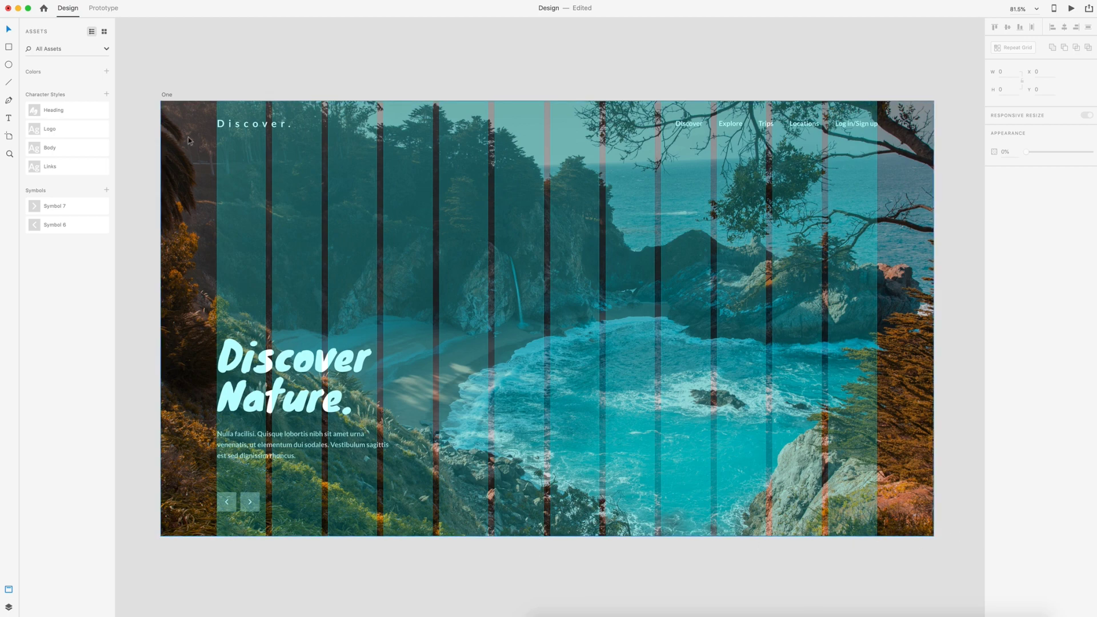
Step: Draw a 1920-wide rectangle across the artboard's lower edge, set its height to 6 and align it to the artboard's bottom
left_click(9, 47)
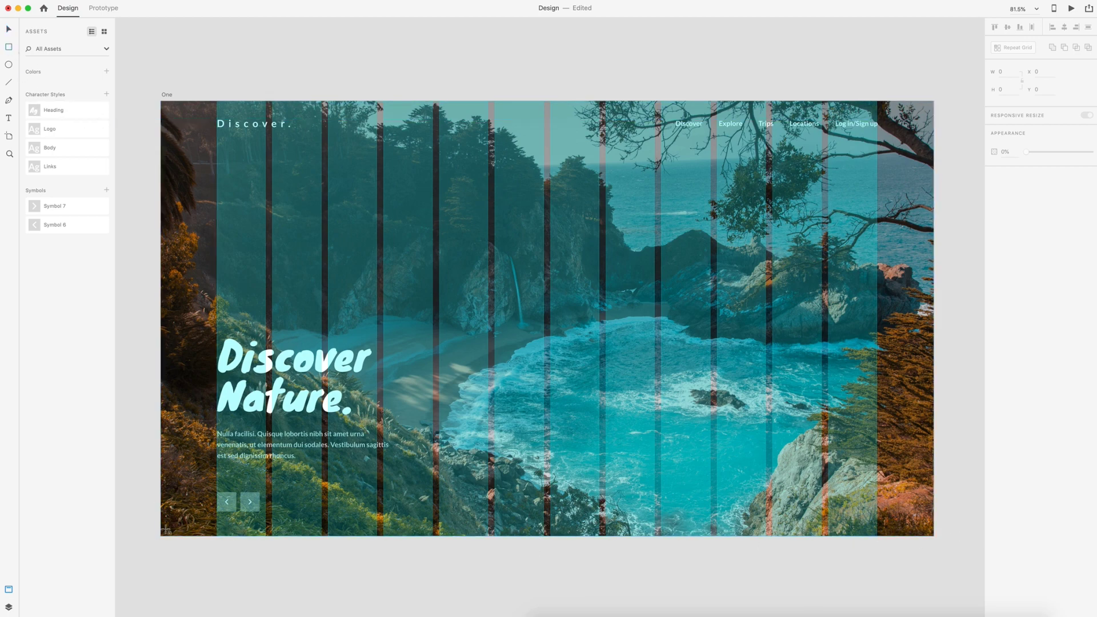
mouse_move(154, 523)
left_mouse_down()
mouse_move(943, 524)
mouse_move(934, 536)
left_mouse_up()
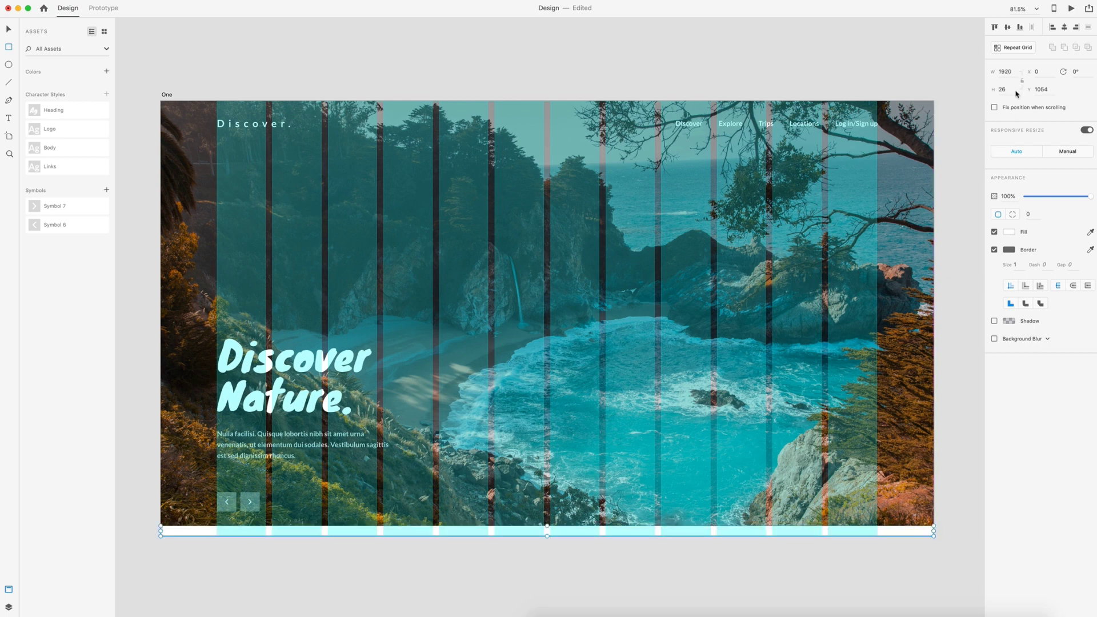
left_click(991, 91)
type("6")
key("Return")
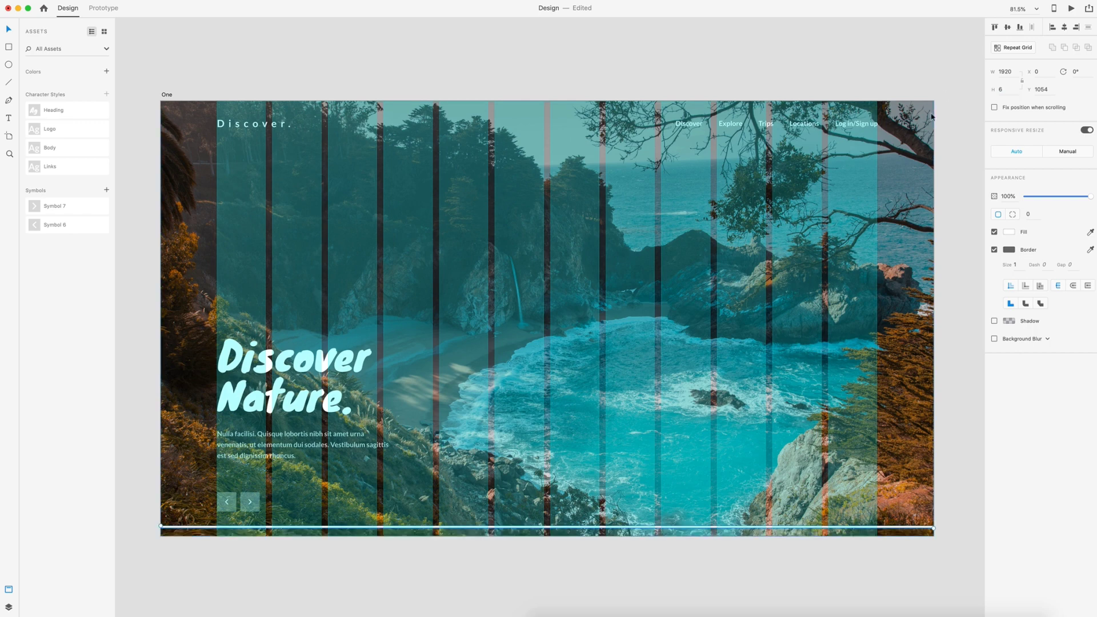
left_click(1021, 28)
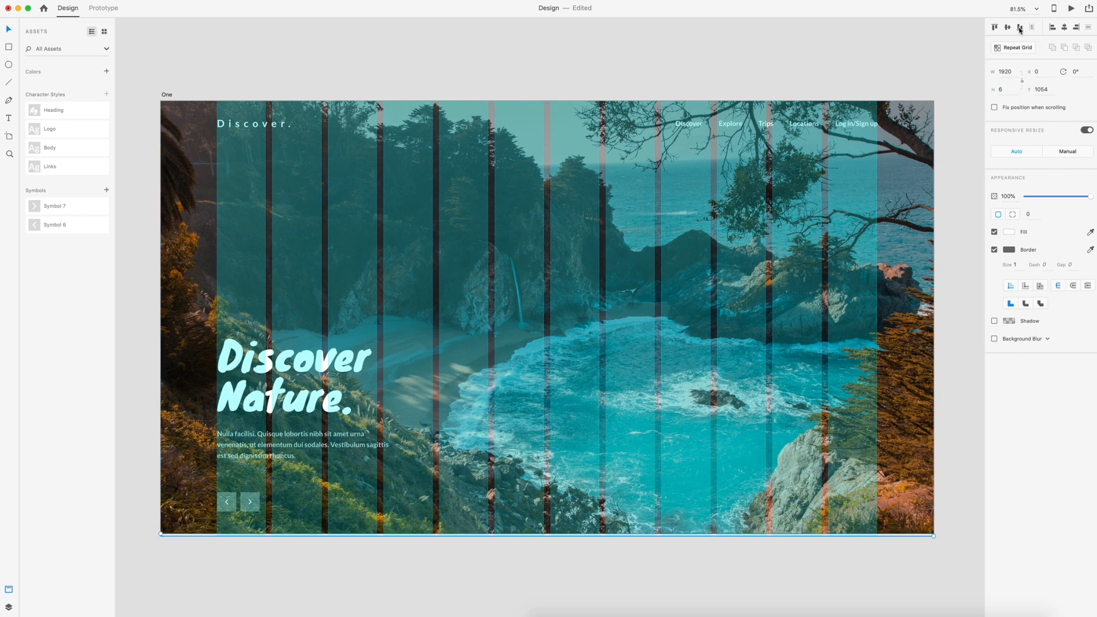
Step: Set the opacity of the thin bar along the artboard's lower edge to 35%
left_click(1007, 196)
type("5")
key("Return")
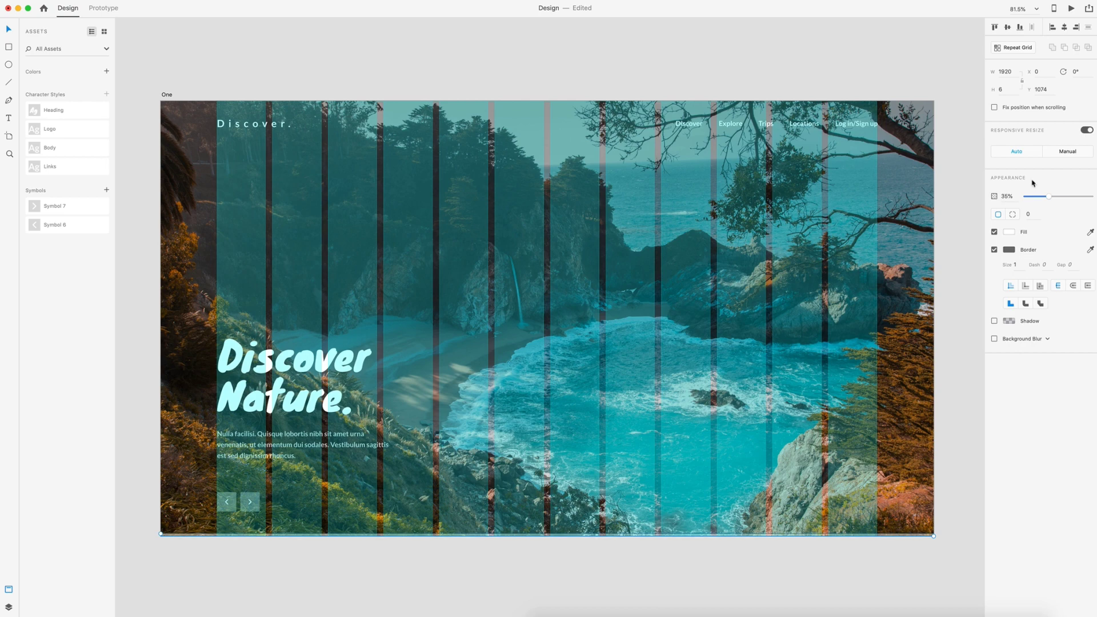
Step: Set the overlaid copy of the bar to 100% opacity and shift it horizontally to X -13
left_click_drag(1048, 200, 1091, 197)
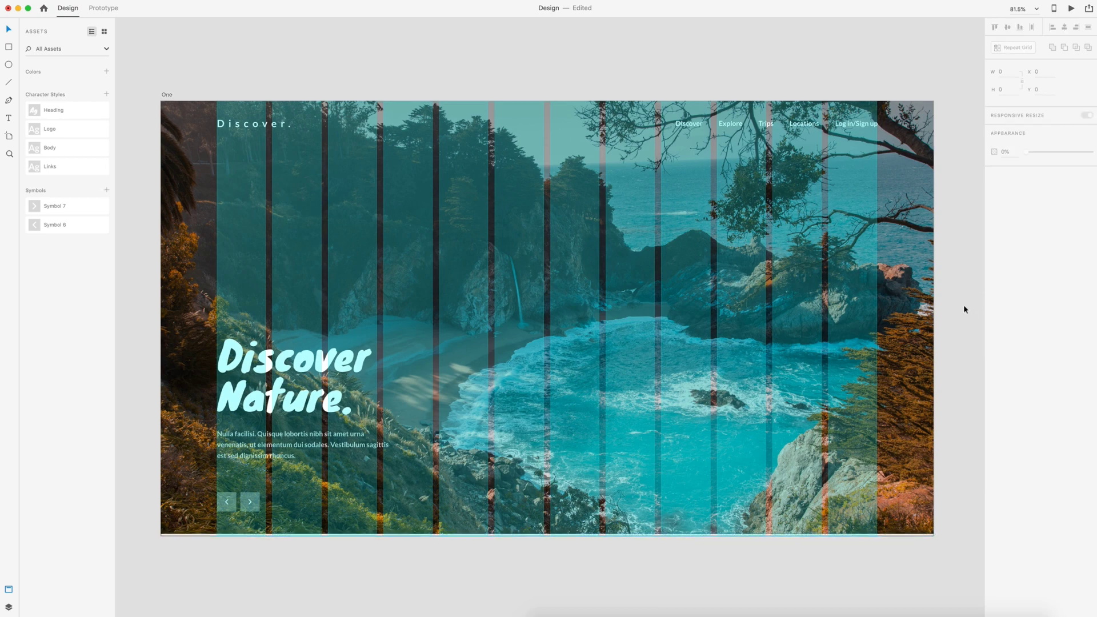
scroll(965, 309, "down", 5)
left_click(941, 395)
scroll(941, 395, "up", 10)
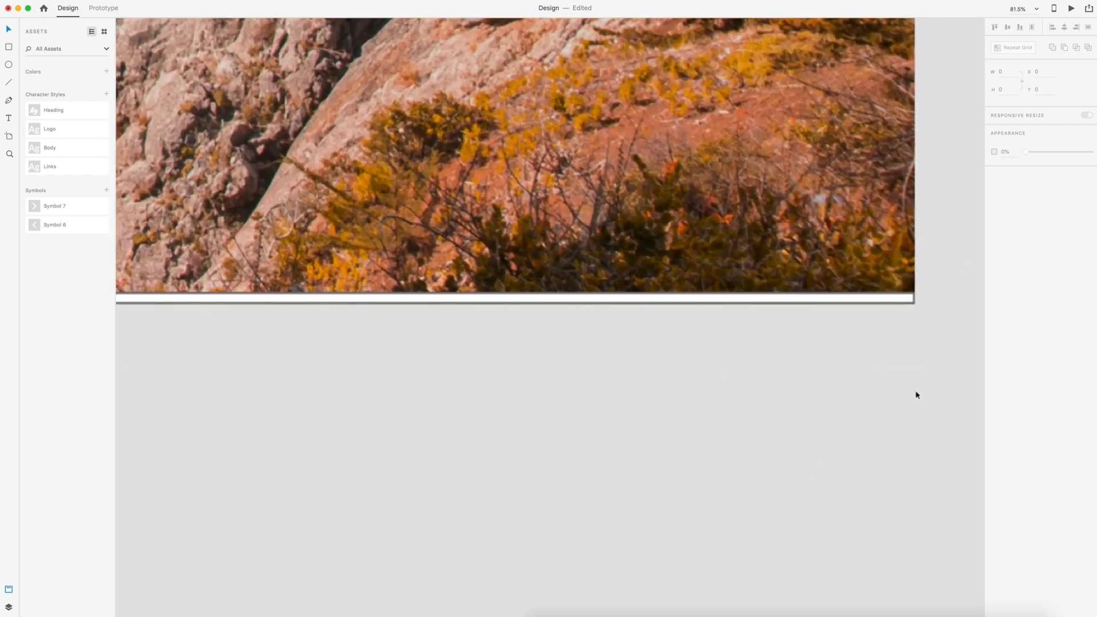
left_click(888, 293)
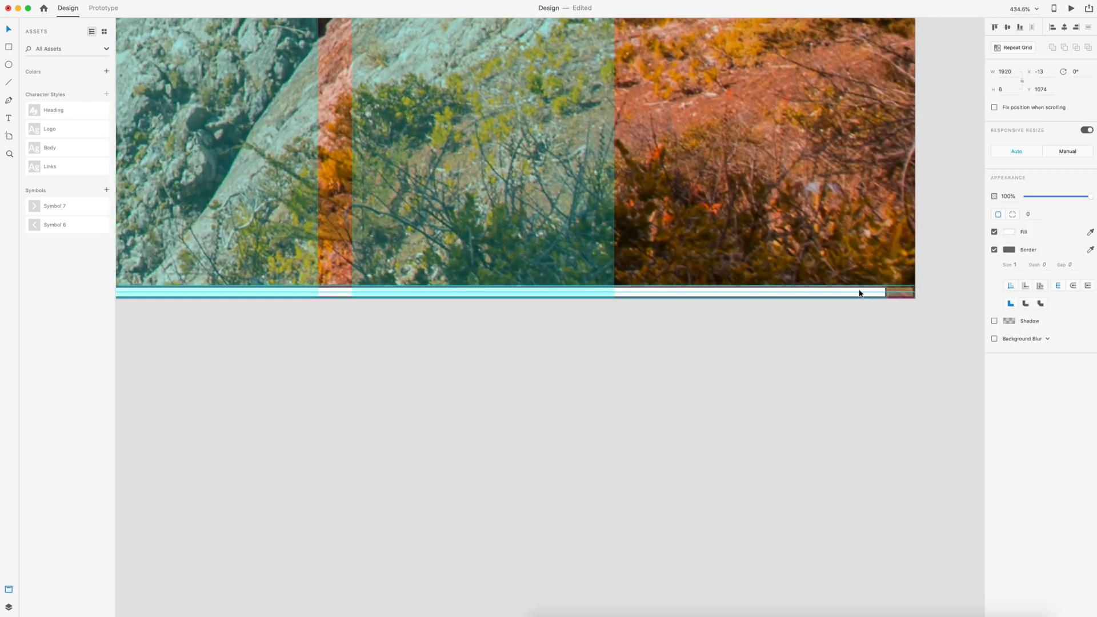
Step: Remove the border from both overlapping bars at the artboard's lower edge
left_click(910, 296, "shift")
left_click(995, 250)
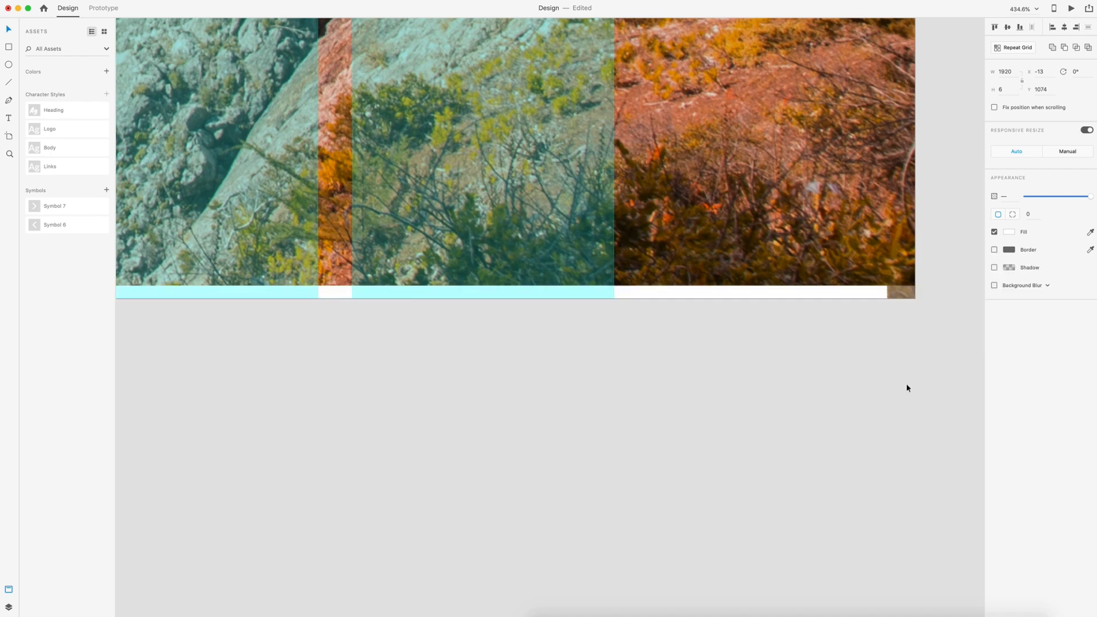
Step: Move the fully opaque copy of the bar horizontally to X 0 along the artboard's lower edge
left_click(906, 383)
left_click(895, 294)
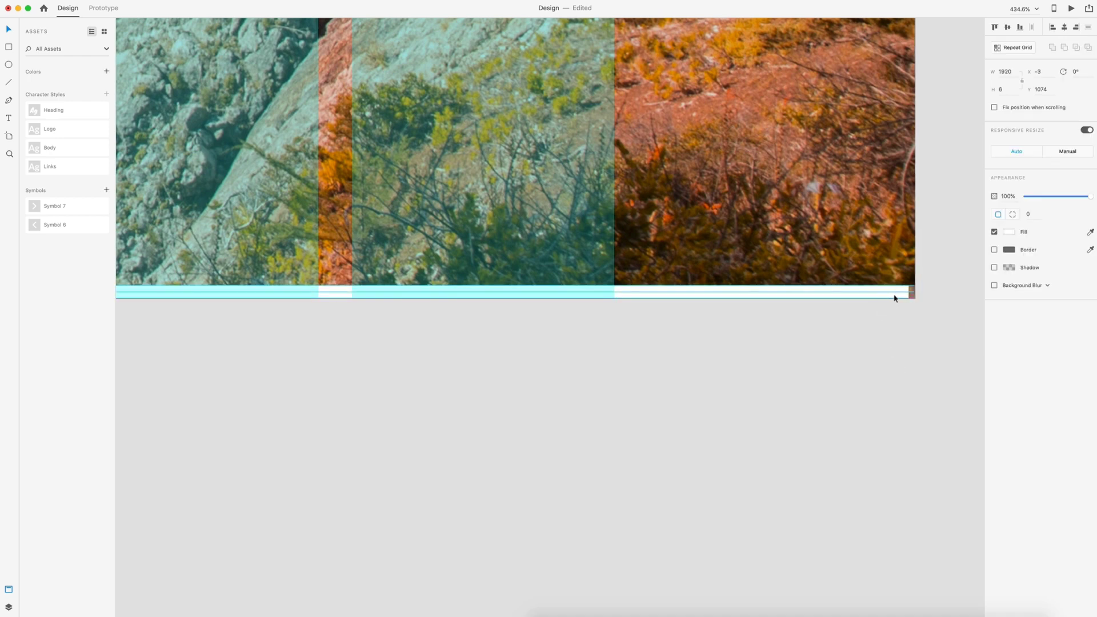
left_click(909, 360)
Step: Turn off the layout grid on artboard One
key("super+3")
left_click(272, 71)
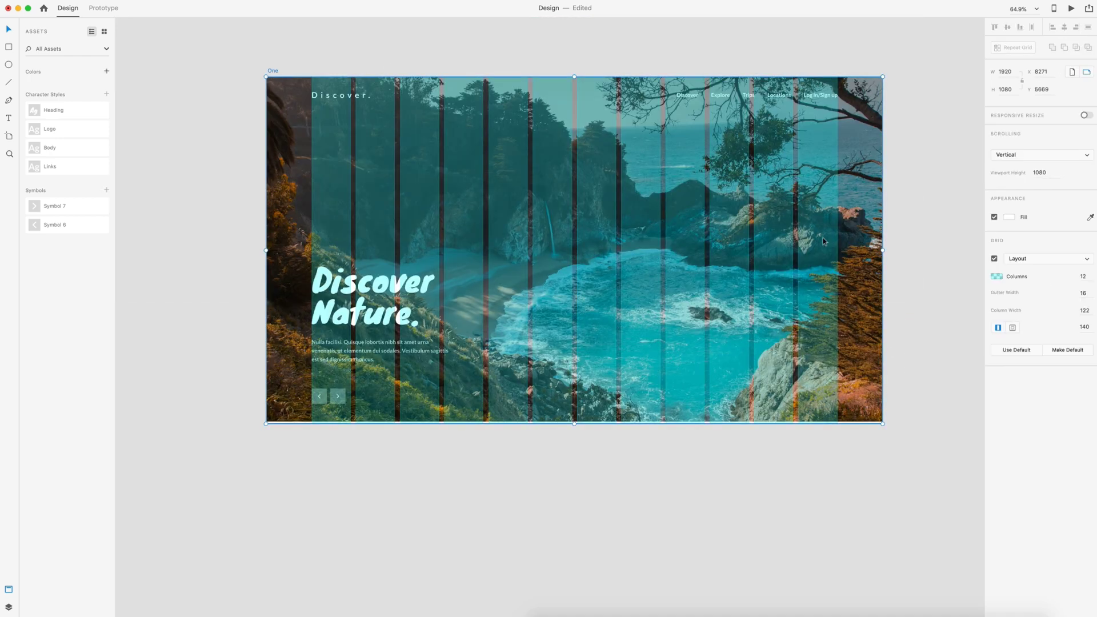
left_click(995, 259)
left_click(933, 216)
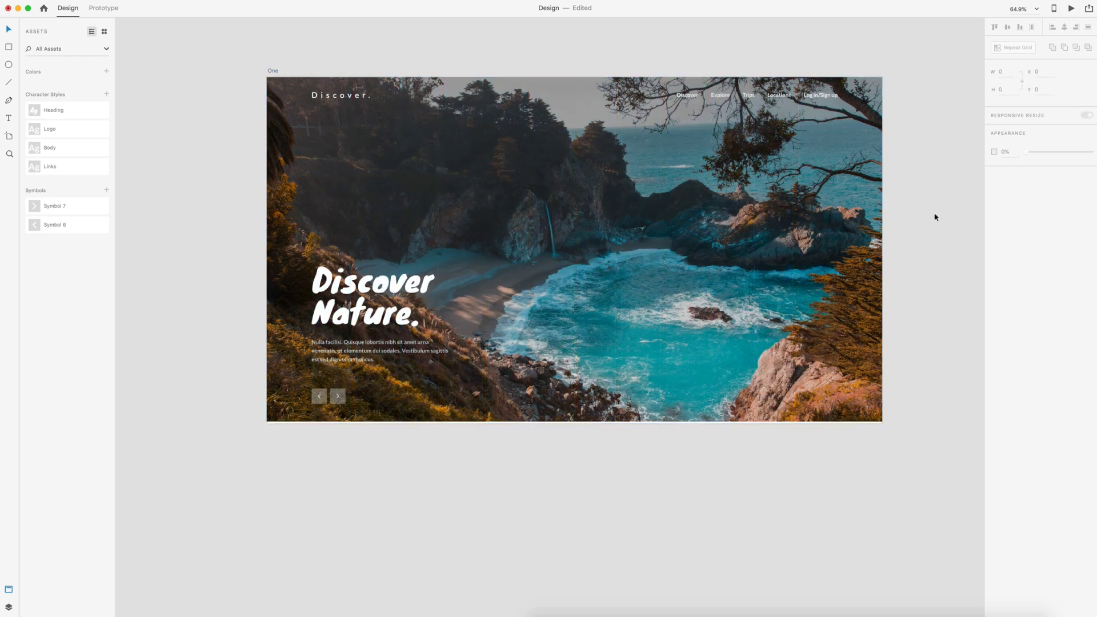
scroll(909, 208, "up", 2)
scroll(908, 209, "right", 2)
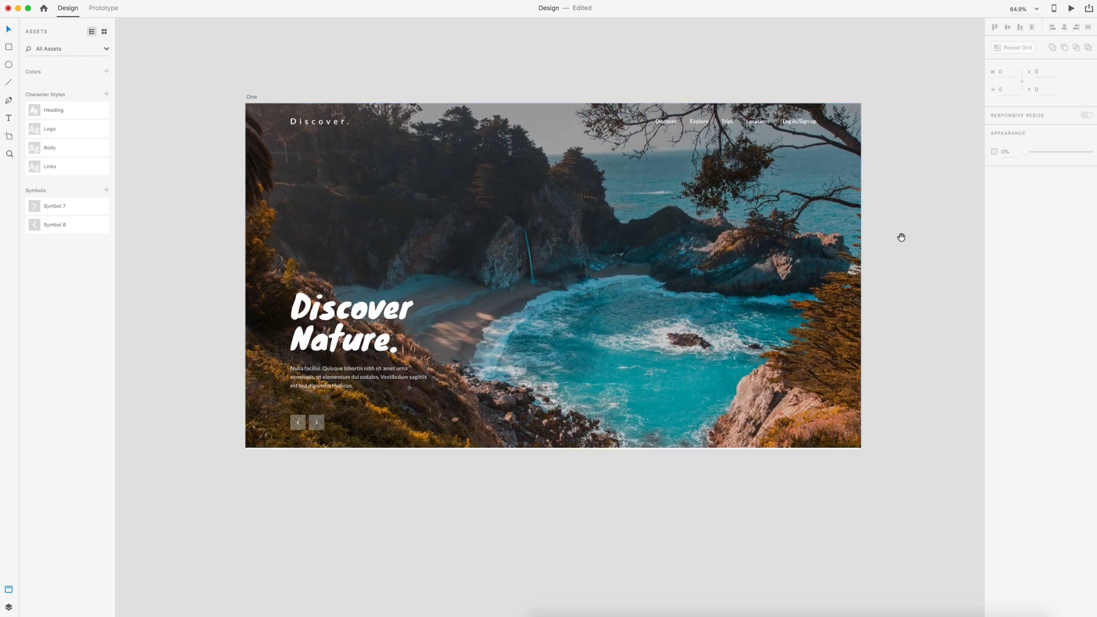
scroll(903, 232, "down", 2)
scroll(904, 231, "right", 1)
scroll(918, 245, "up", 2)
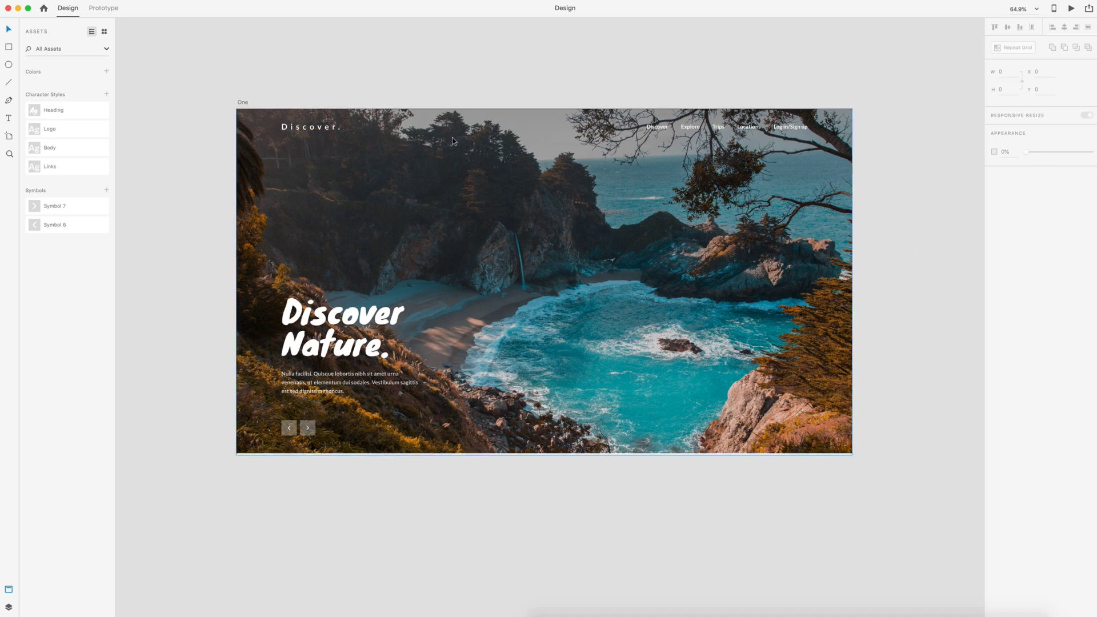
Step: Rename the layer of the spaced "Discover." text in the artboard's header as Logo
left_click(9, 608)
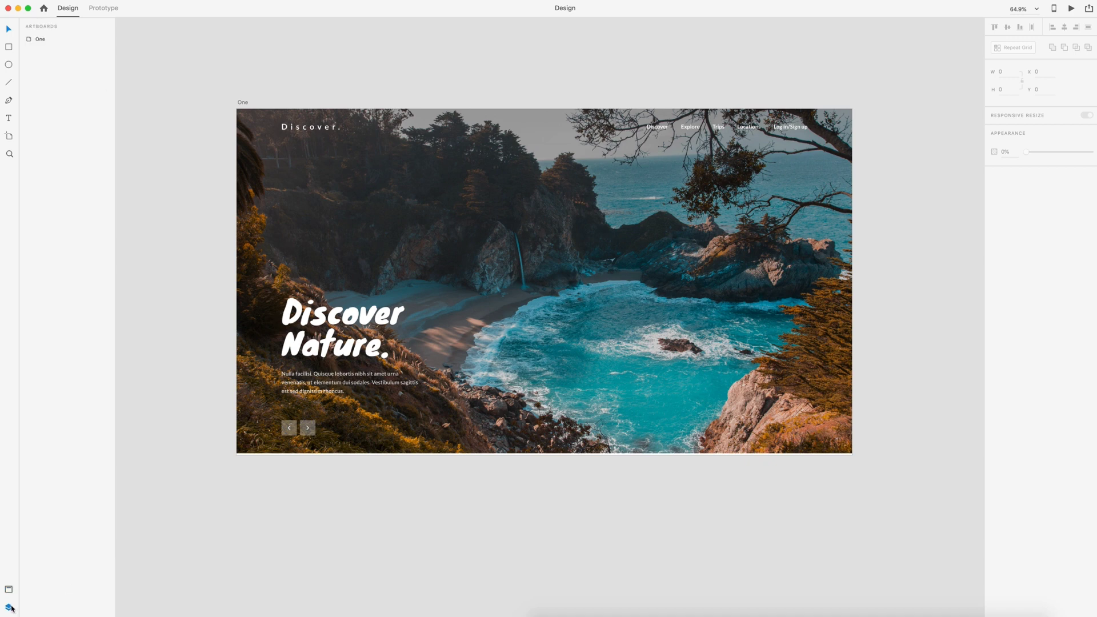
double_click(29, 40)
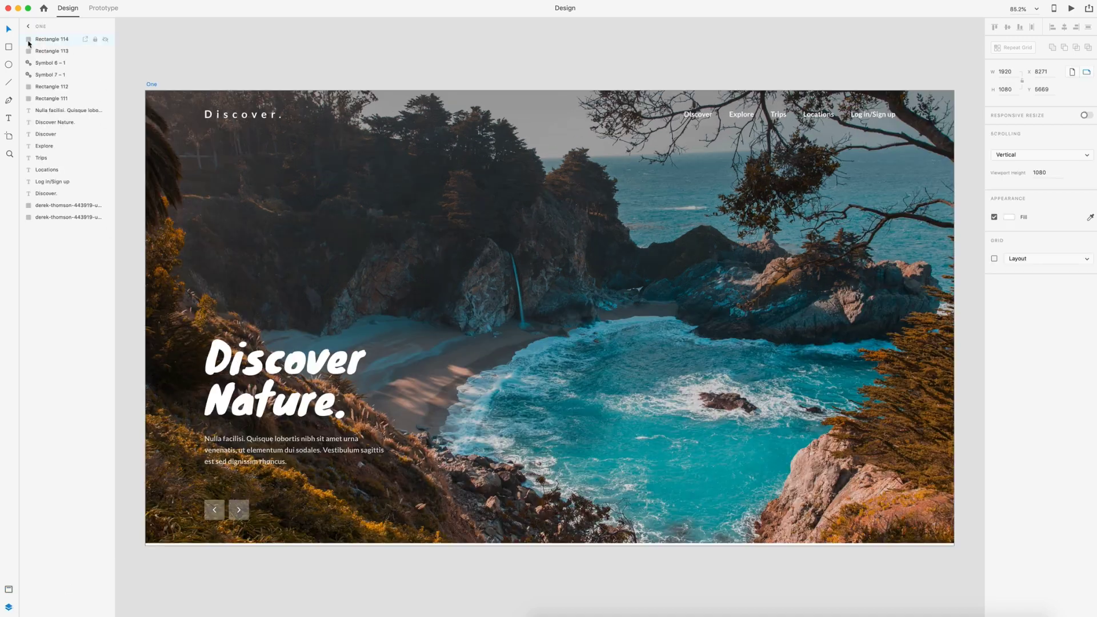
left_click(250, 119)
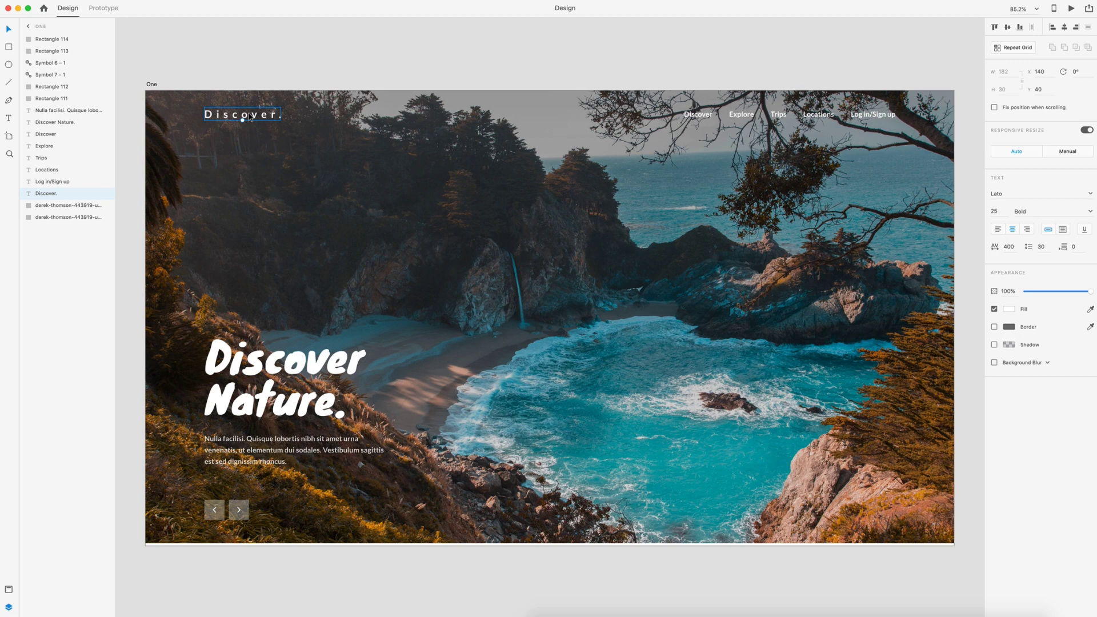
double_click(52, 194)
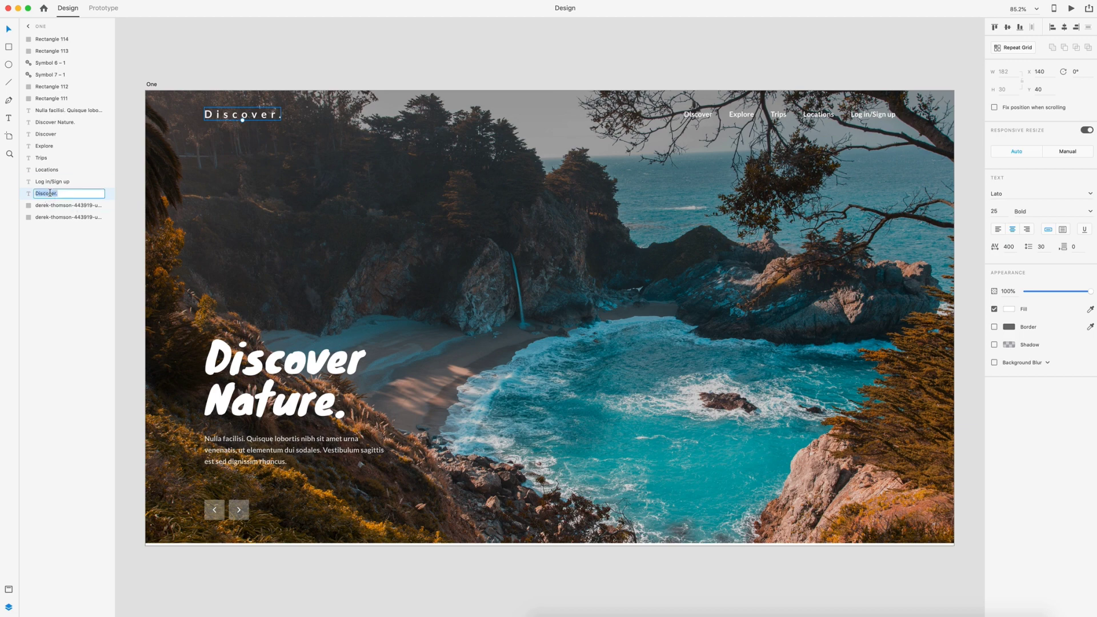
type("Logo")
key("Return")
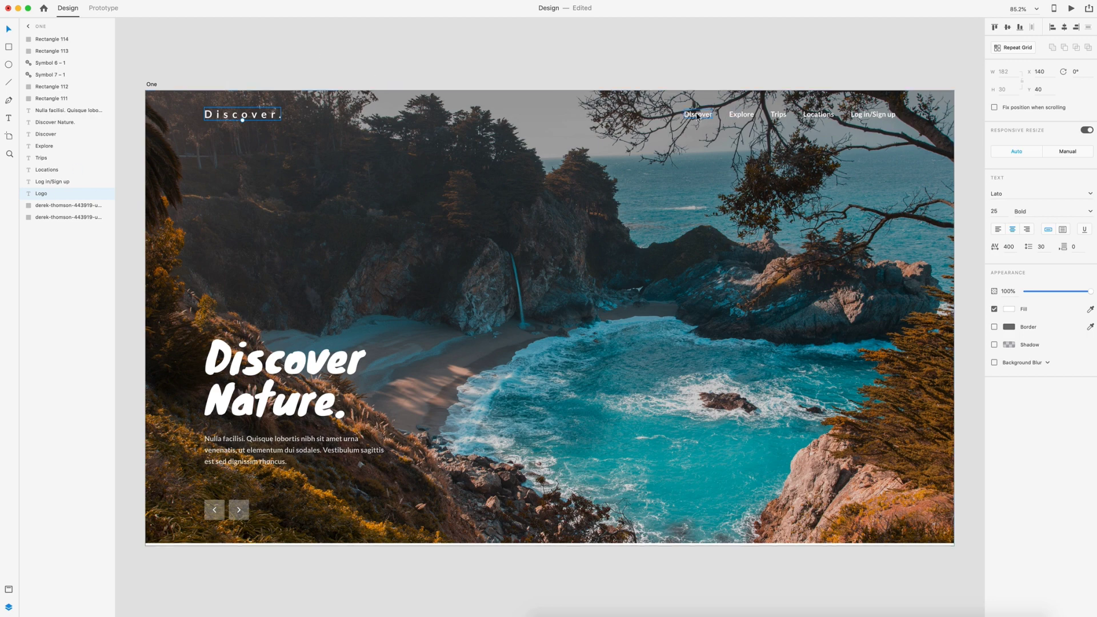
Step: Group the logo with the Discover, Explore, Trips, Locations and Log in/Sign up links, and name the group Navigation
left_click(701, 116, "shift")
left_click(746, 117, "shift")
left_click(778, 116, "shift")
left_click(816, 117, "shift")
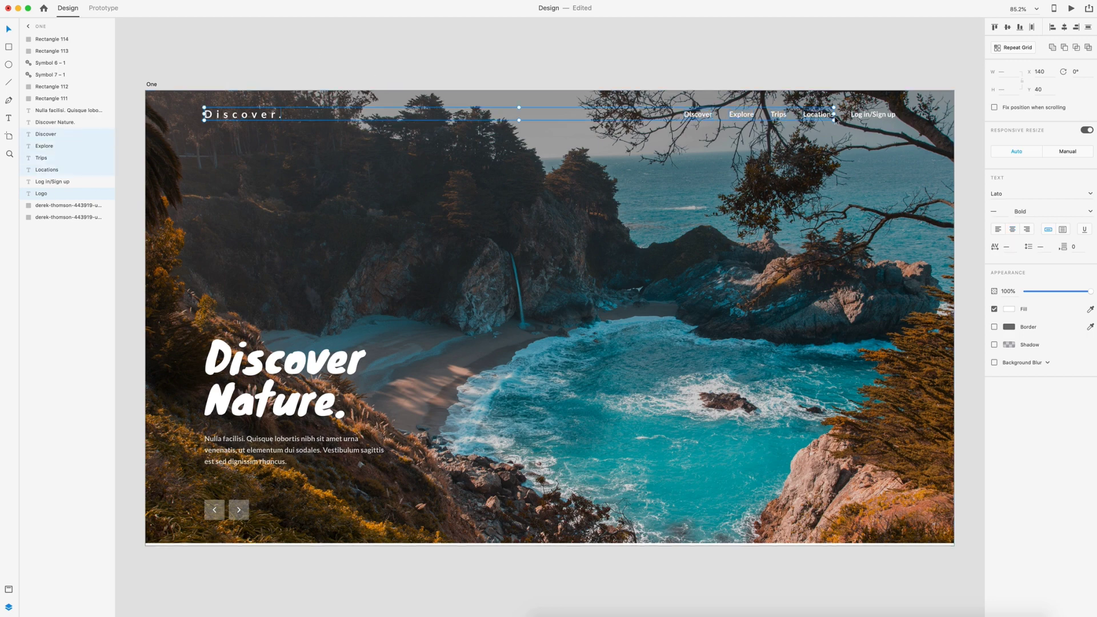
left_click(873, 120, "shift")
key("super+g")
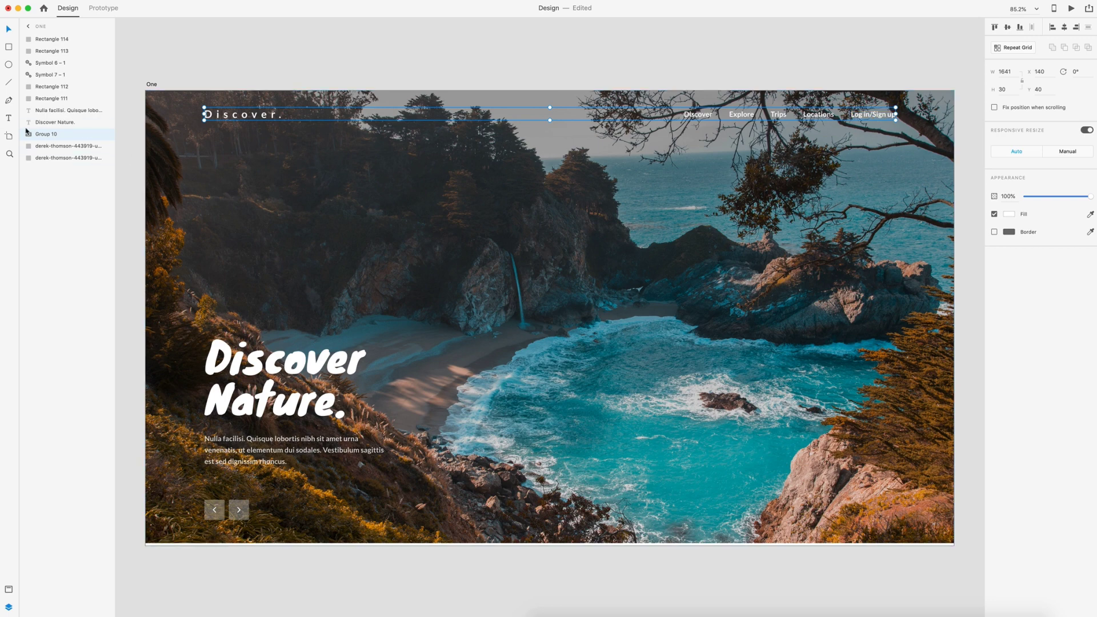
double_click(50, 132)
type("Na")
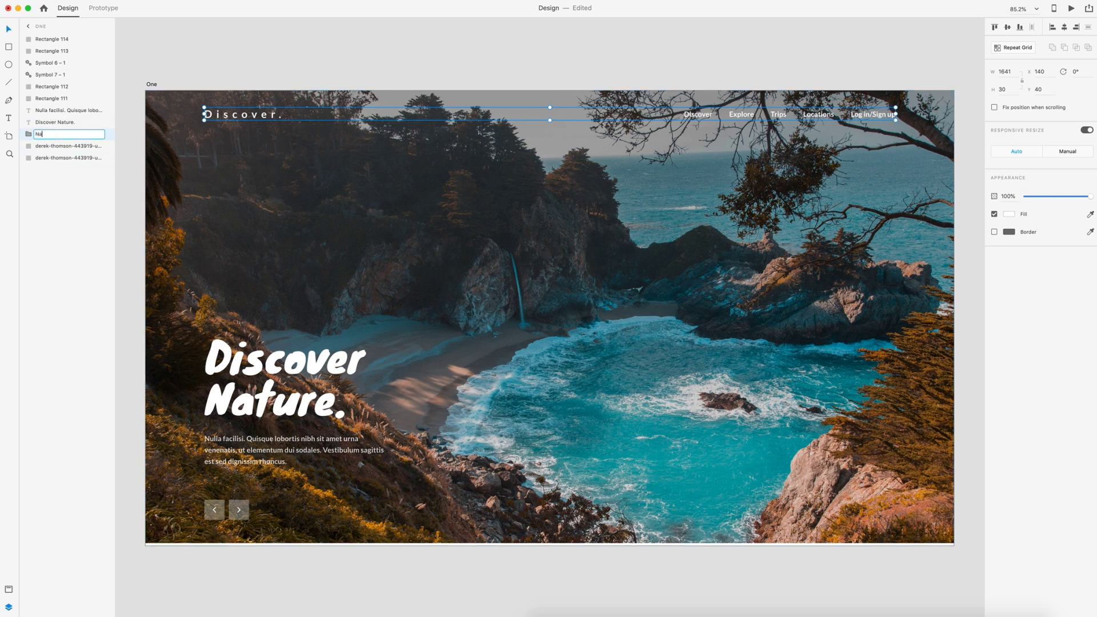
key("Return")
Step: Group the "Discover Nature." heading with the body paragraph and name the group Text-group-01
scroll(549, 286, "down", 3)
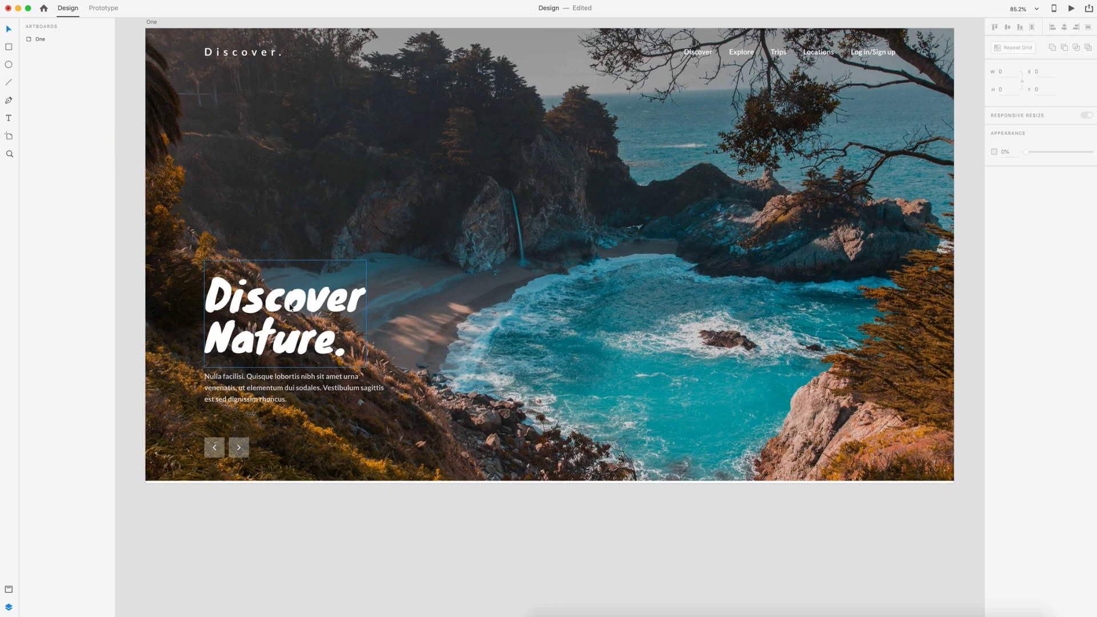
left_click(291, 308)
left_click(262, 387, "shift")
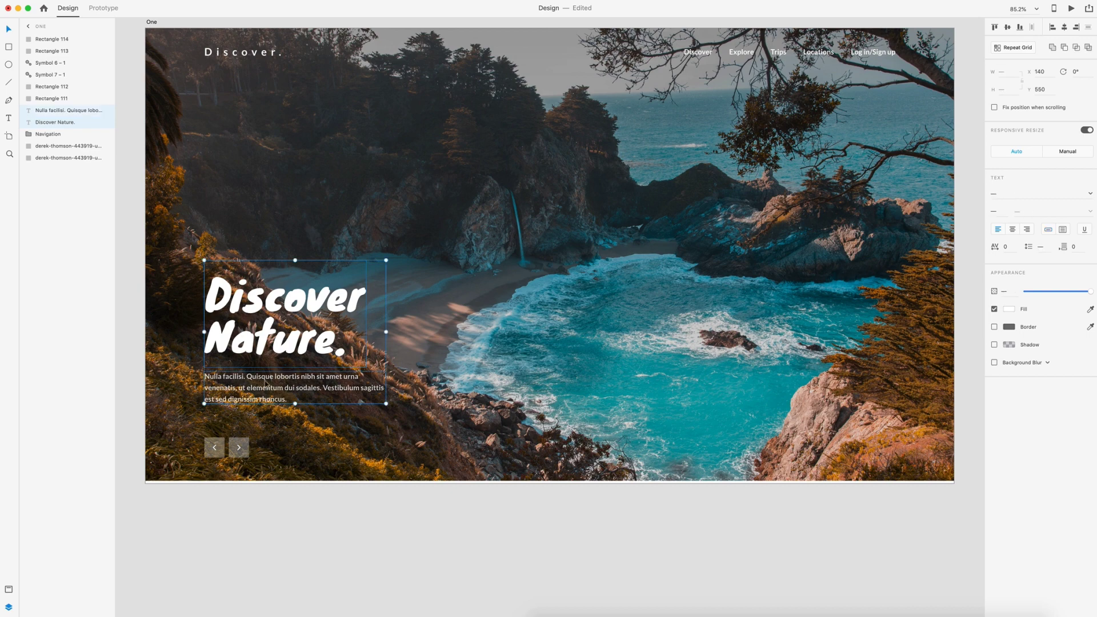
key("super+g")
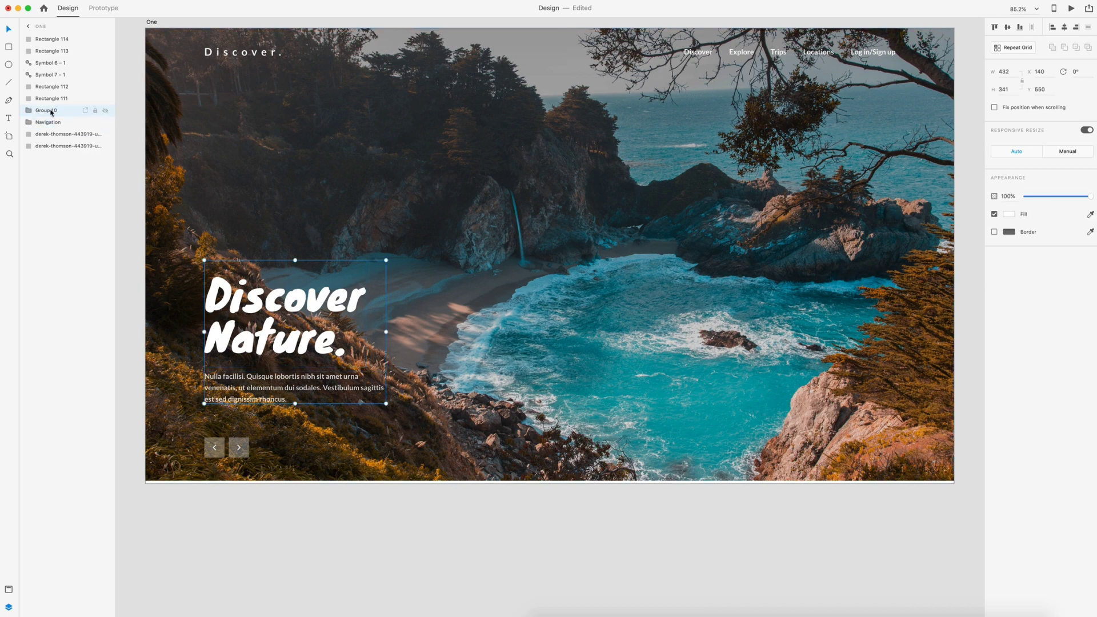
double_click(51, 111)
type("Text-g")
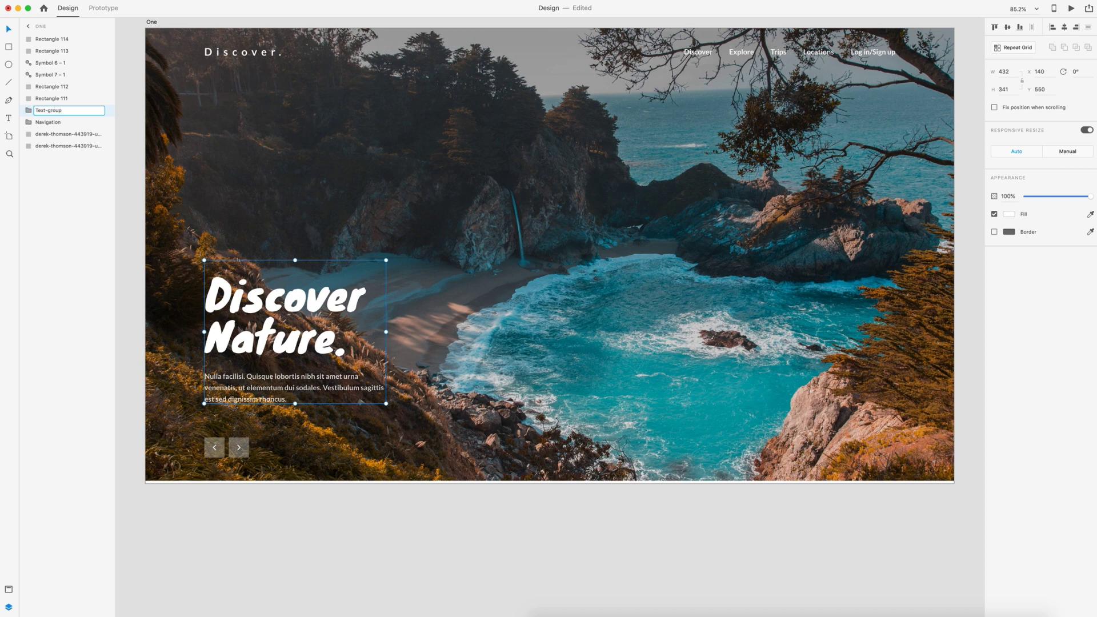
key("Return")
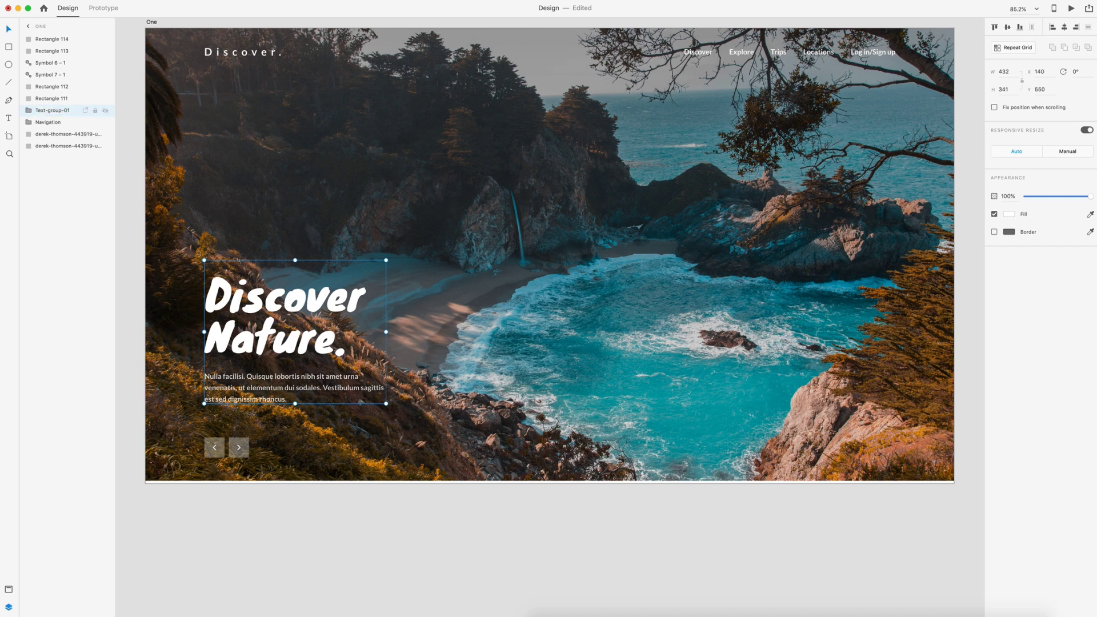
Step: Group each arrow icon with its own square background, making one group per arrow button
left_click(337, 541)
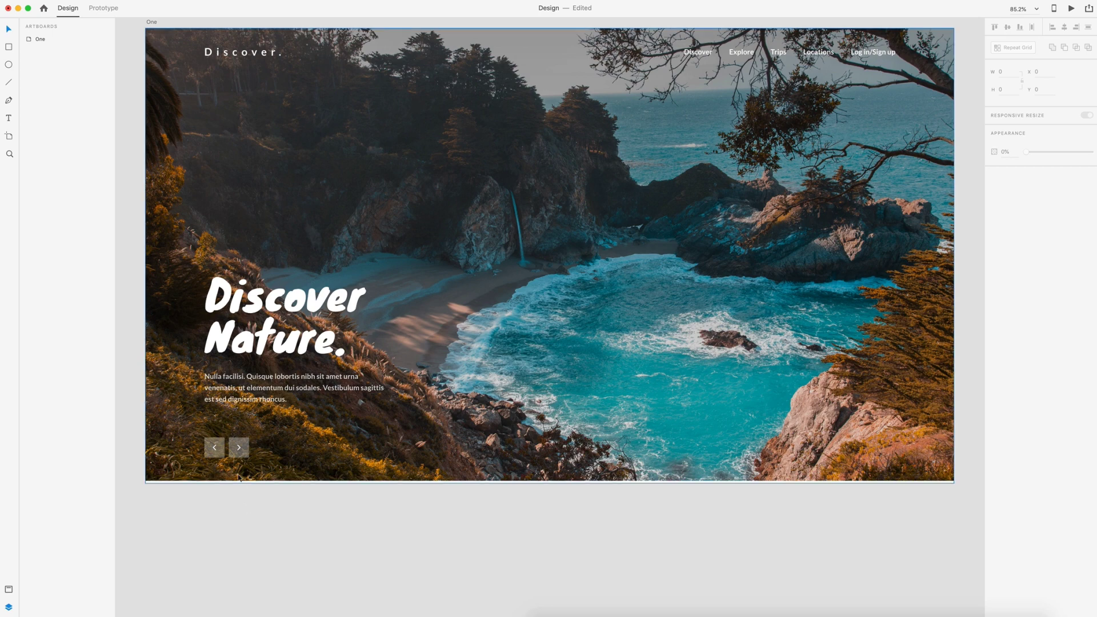
left_click(217, 450)
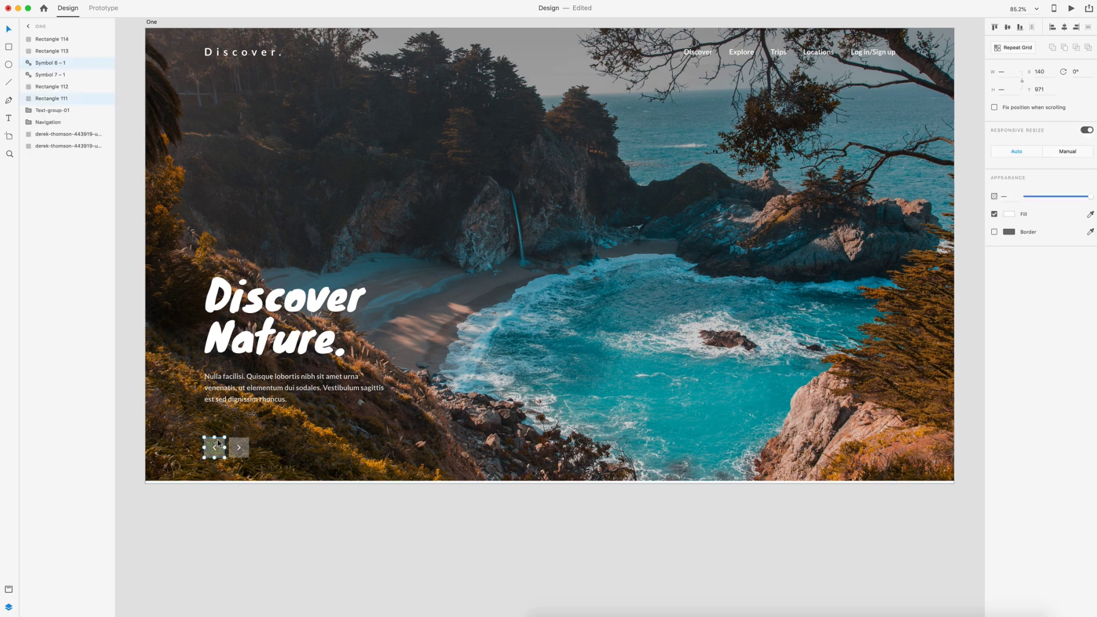
left_click(239, 451)
left_click(247, 448, "shift")
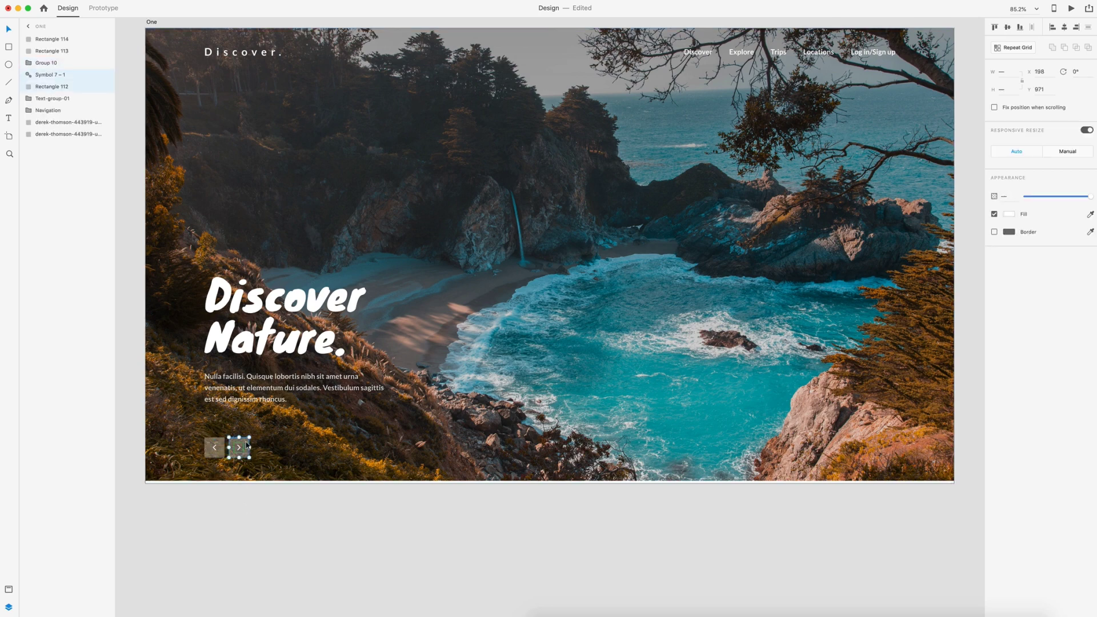
key("super+g")
Step: Combine the two arrow button groups into one group and name it Arrows
left_click(221, 446, "shift")
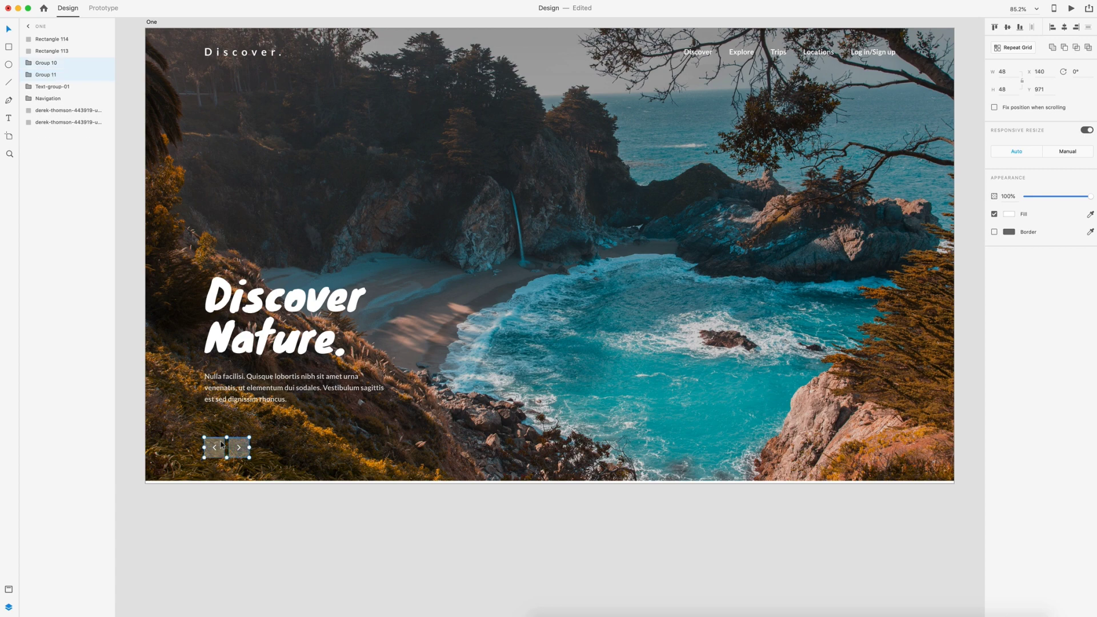
key("super+g")
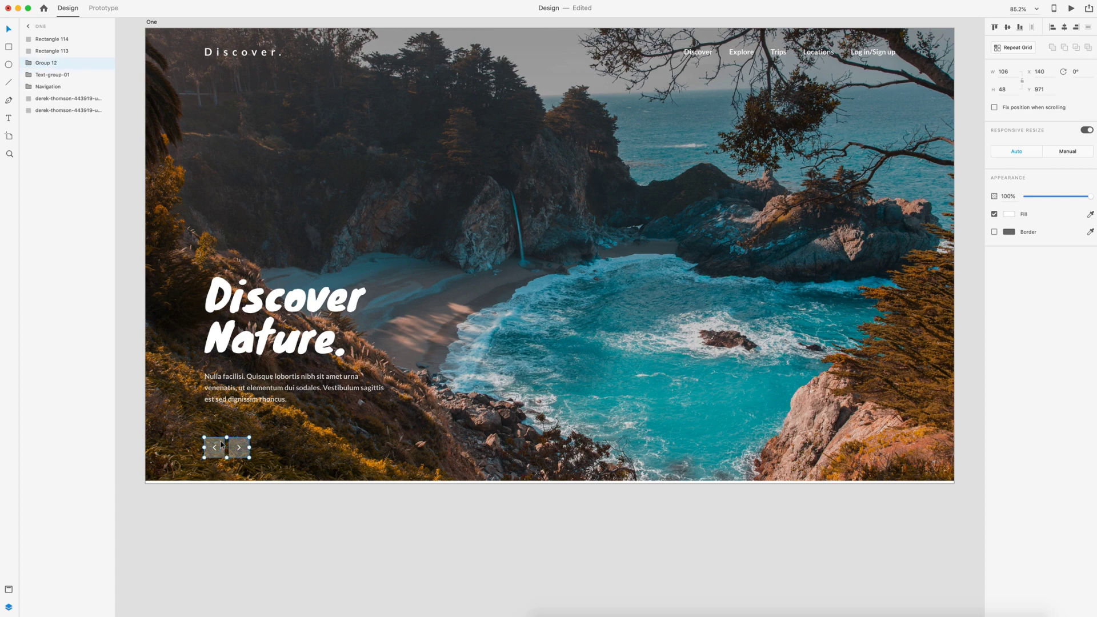
double_click(45, 63)
type("Arro")
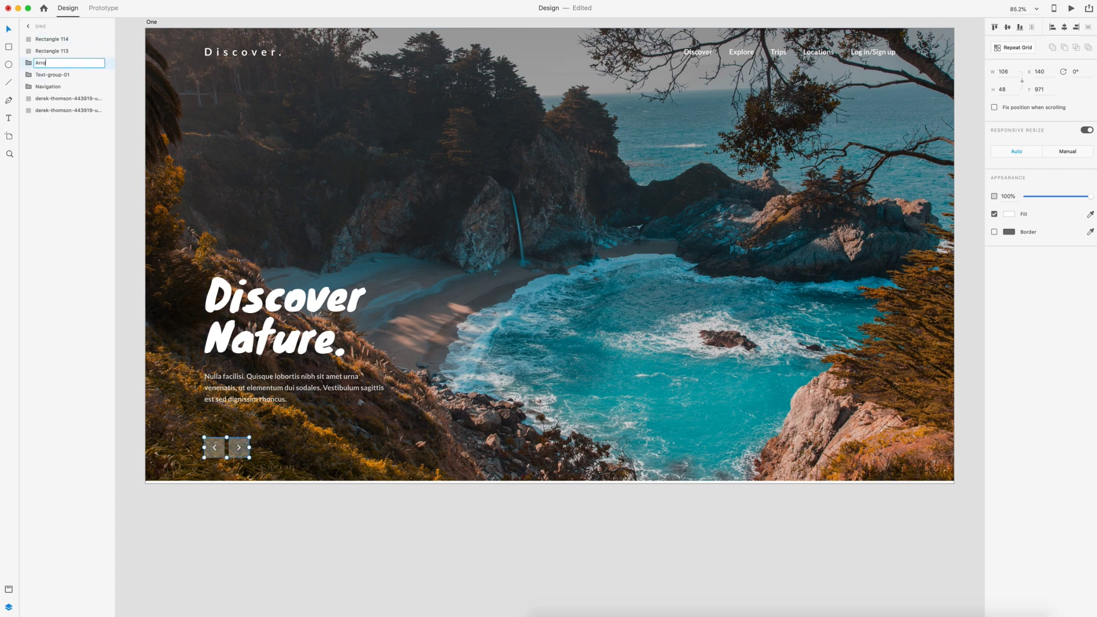
type("ws")
key("Return")
key("Escape")
Step: Group the background photo with its 45% gradient overlay and name the group Slide-image-01
scroll(756, 289, "up", 3)
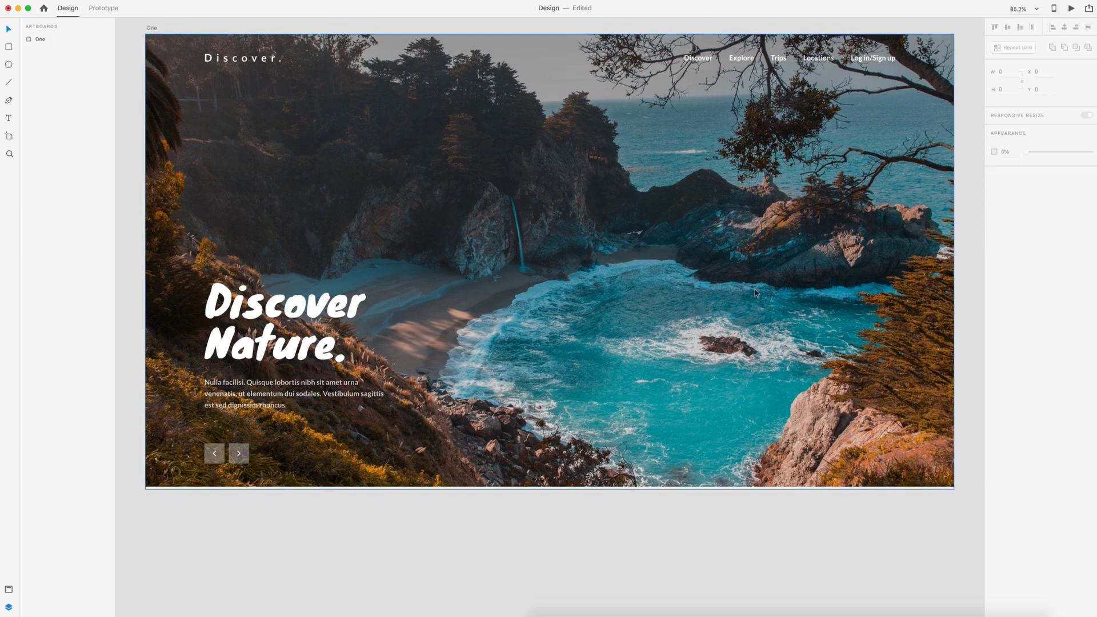
scroll(756, 289, "down", 1)
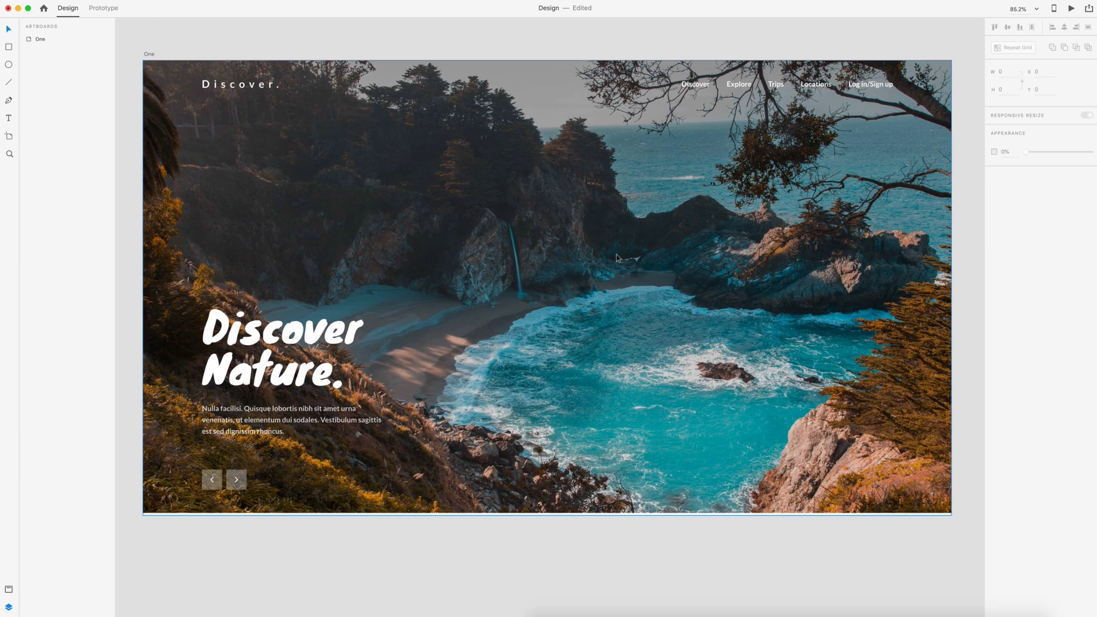
left_click(622, 318)
left_click_drag(622, 318, 608, 288)
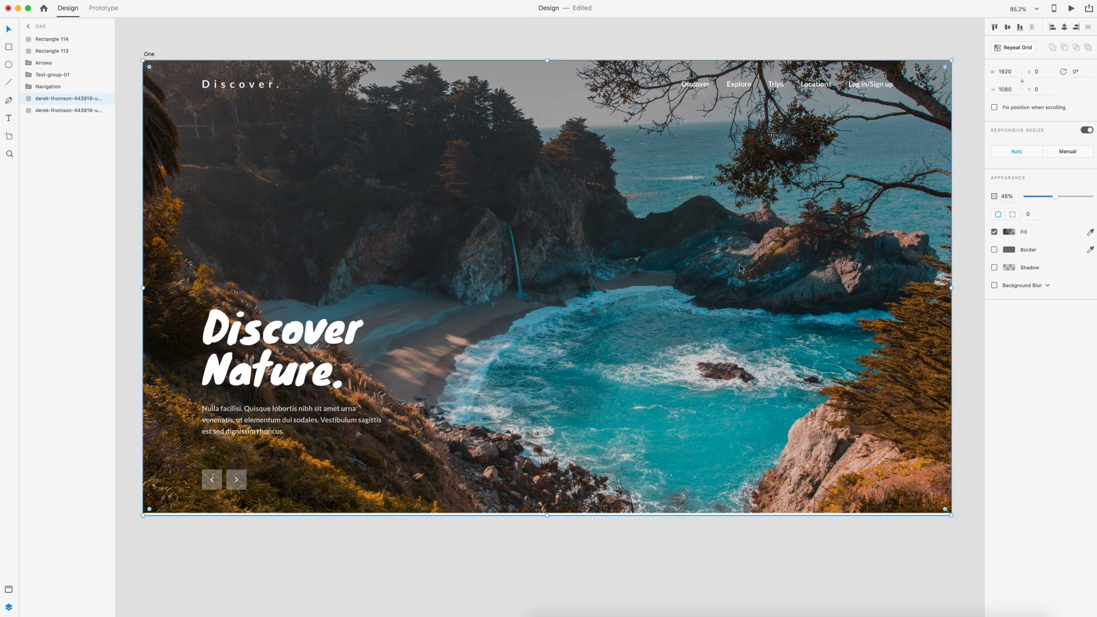
left_click_drag(966, 235, 786, 226)
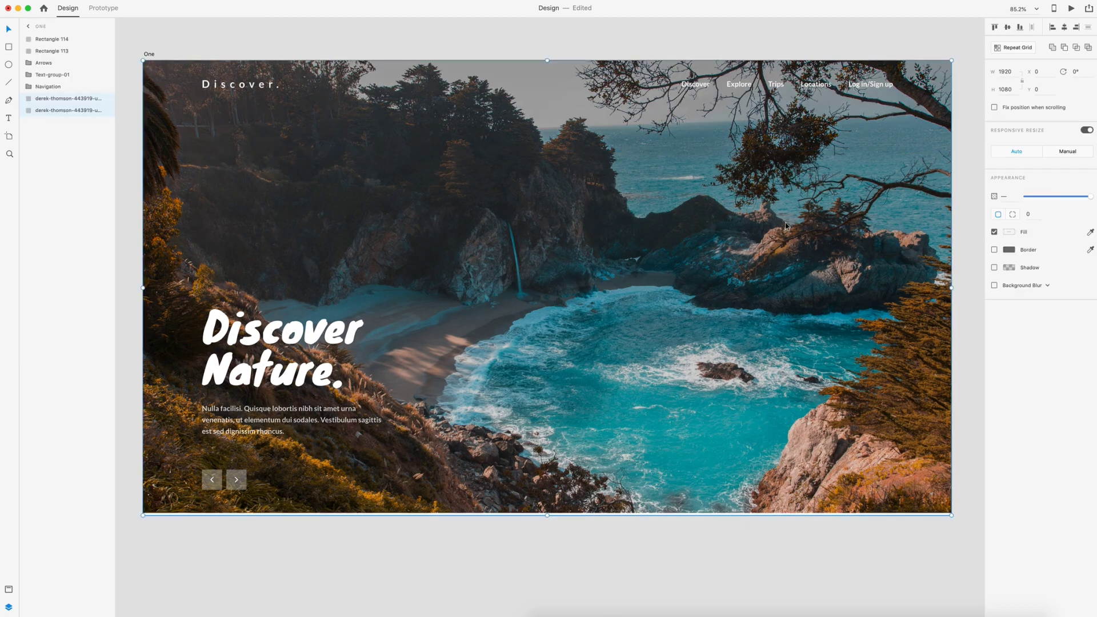
key("super+g")
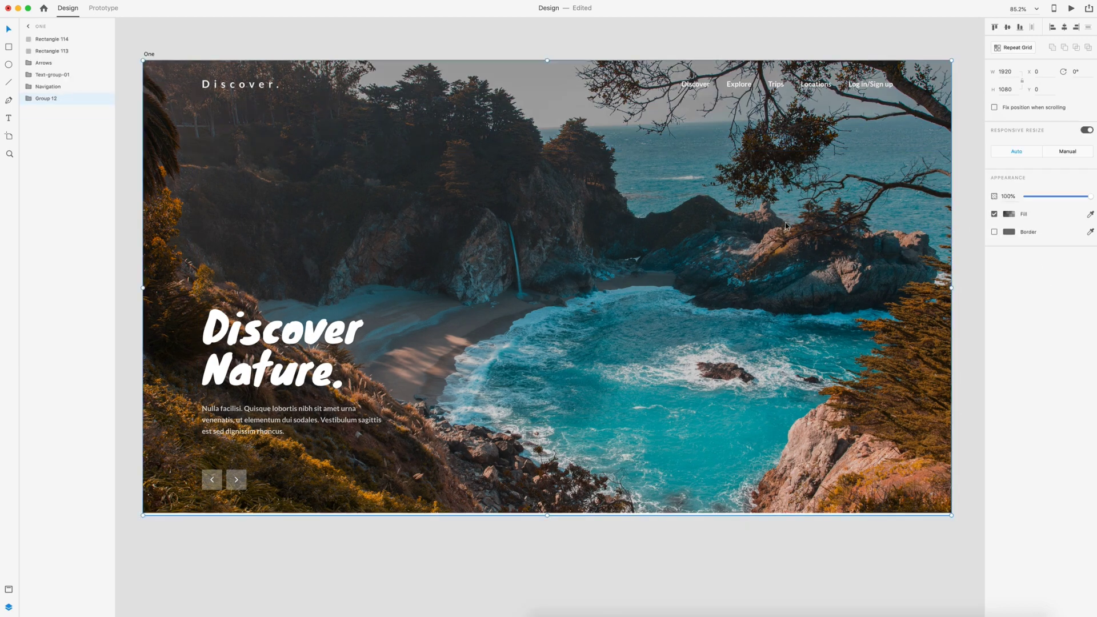
double_click(41, 99)
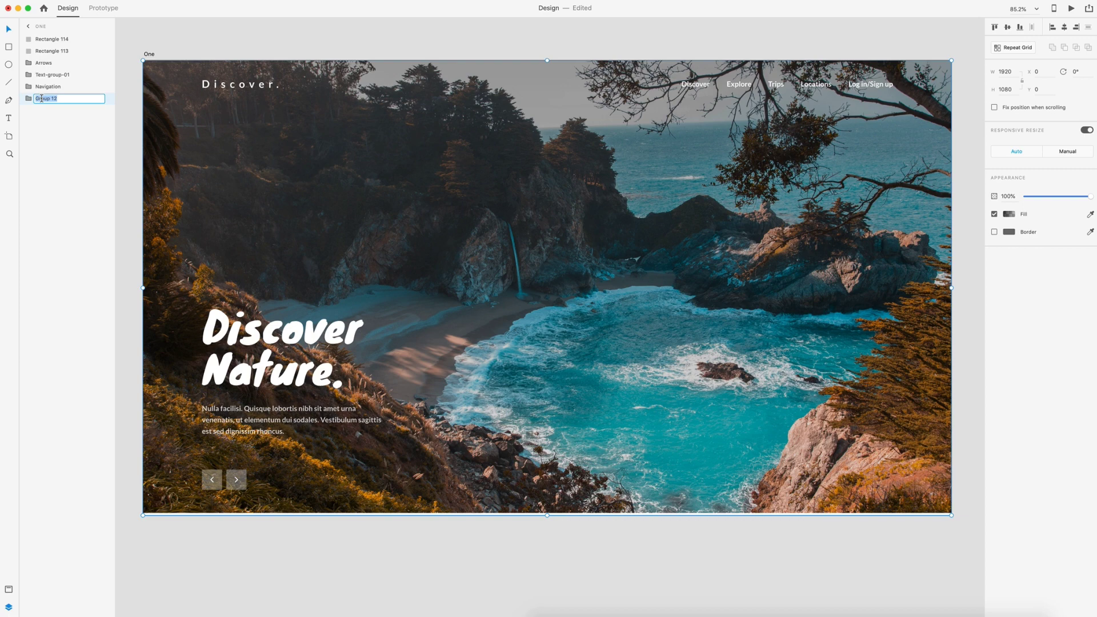
type("Slide-image-01")
key("Return")
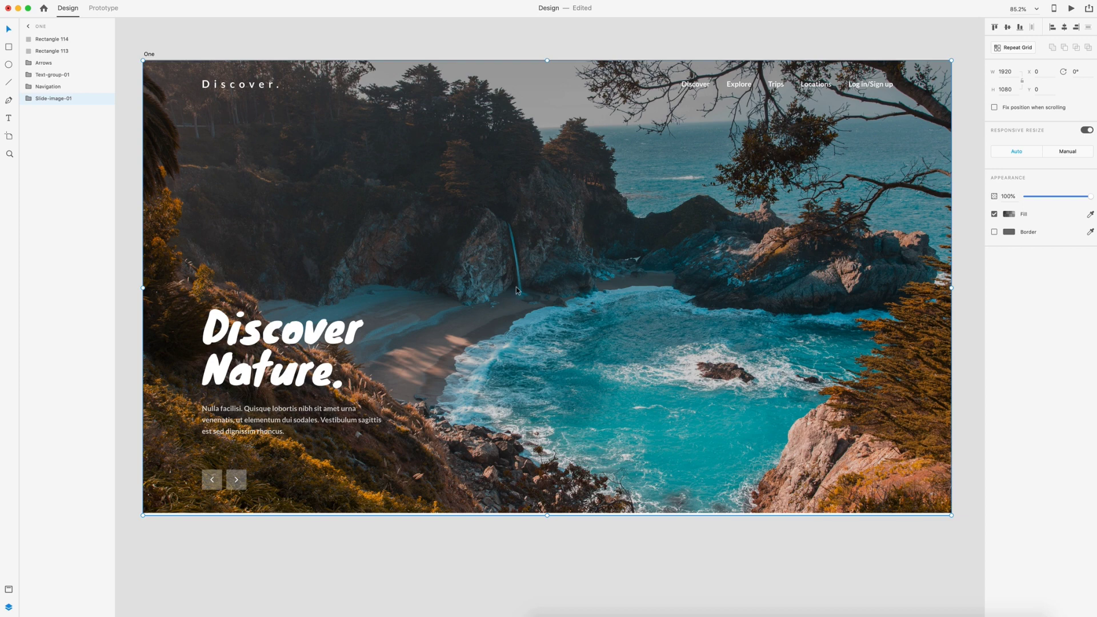
Step: Rename the solid white bar along the artboard's bottom edge as Time-bar-01
scroll(516, 287, "down", 1)
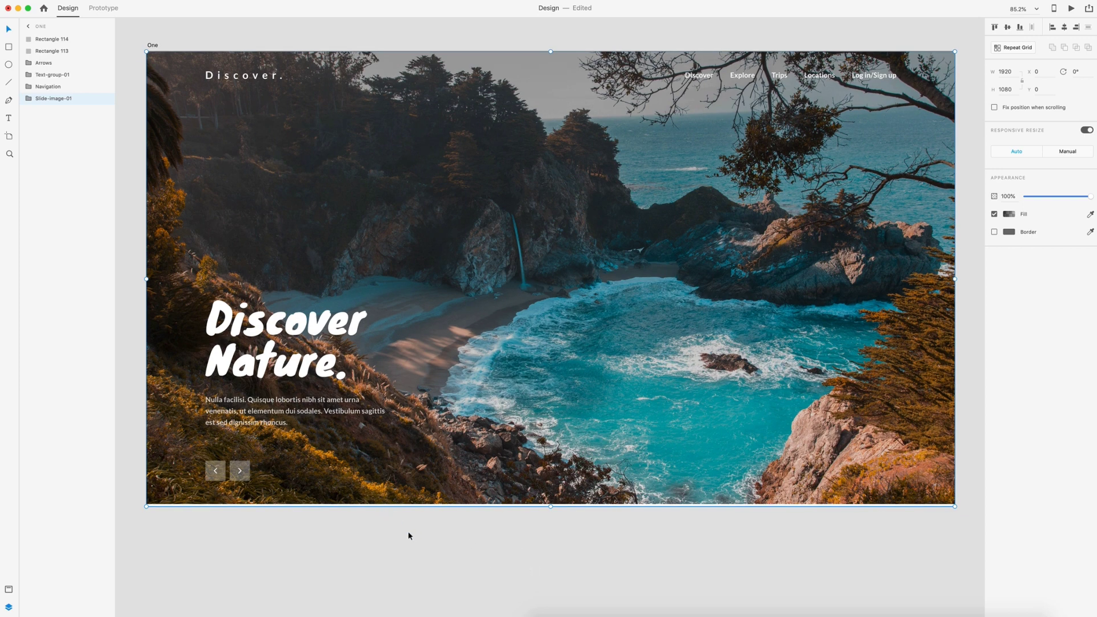
scroll(418, 523, "down", 1)
scroll(429, 526, "up", 1)
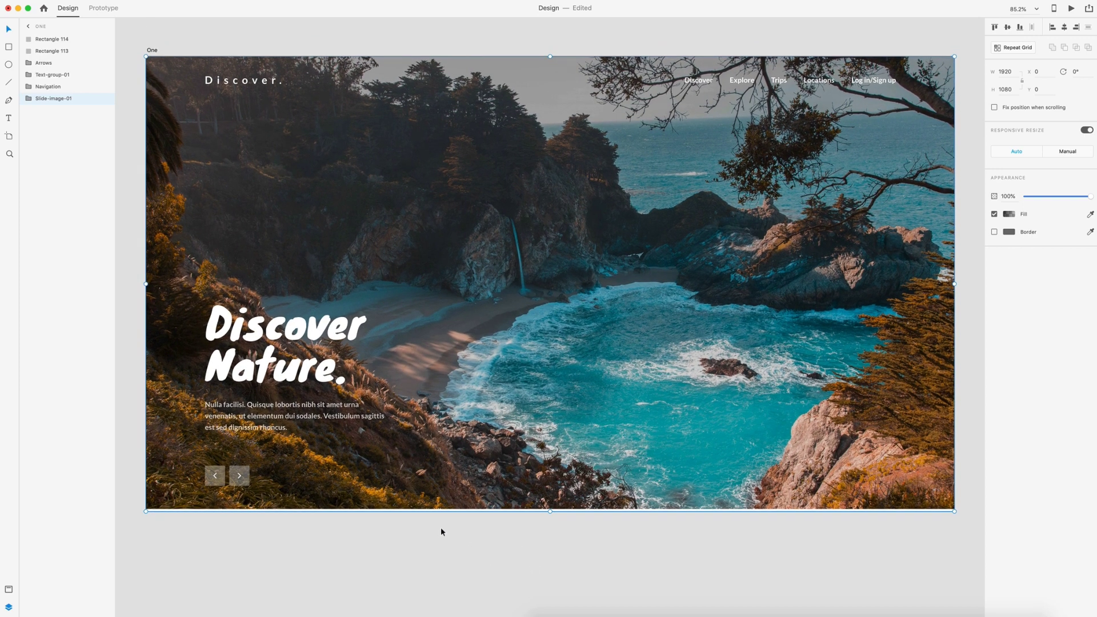
scroll(457, 532, "up", 1)
left_click(663, 531)
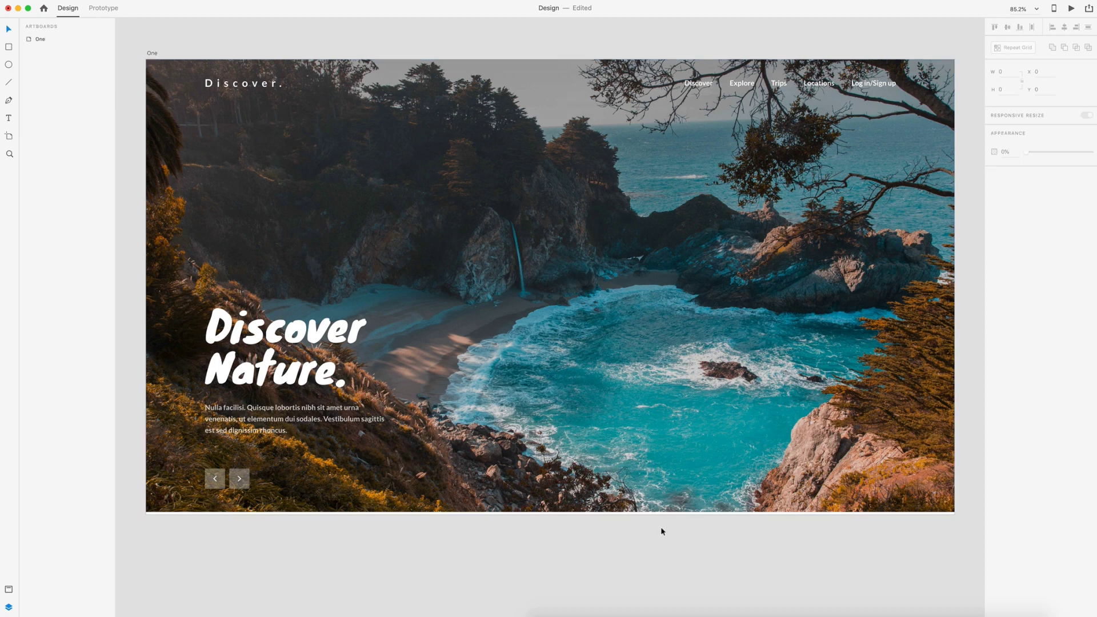
left_click(696, 513)
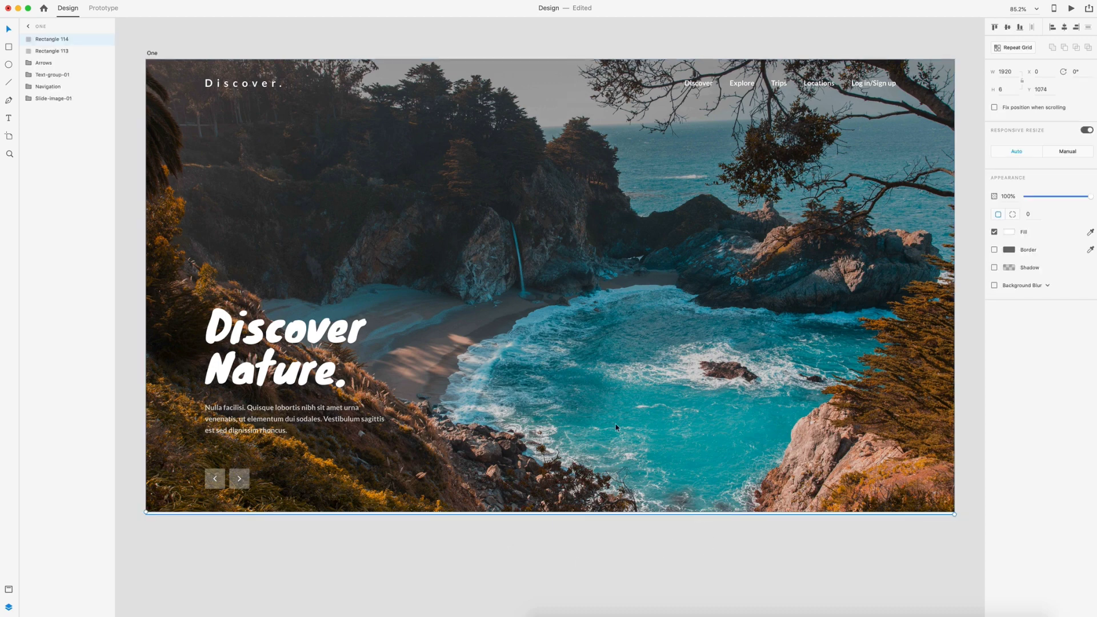
double_click(45, 38)
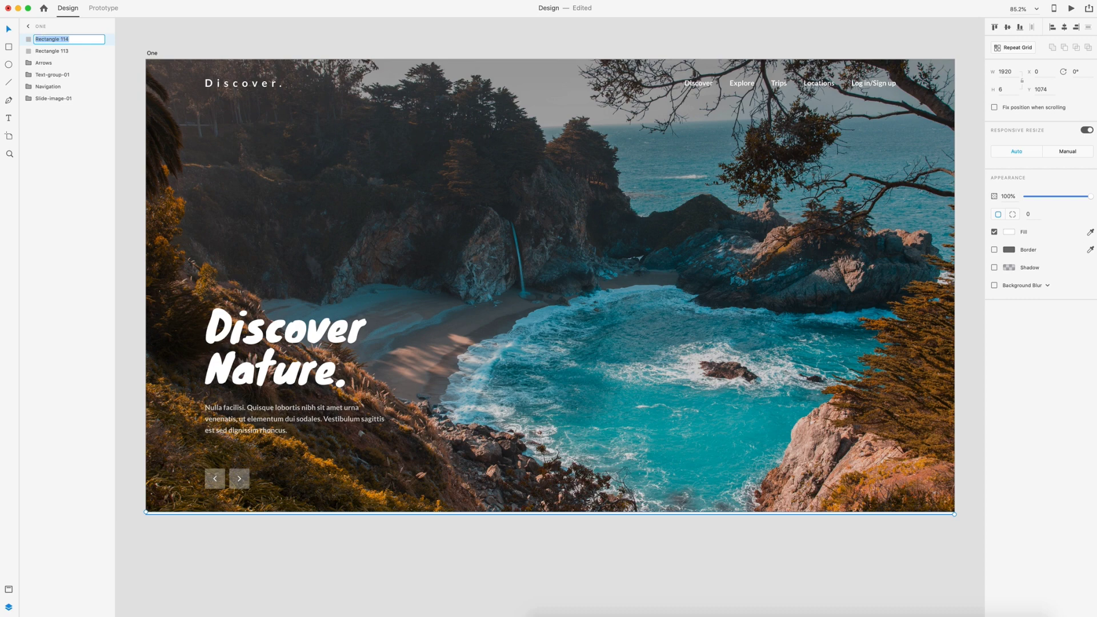
type("Time-bar-01")
key("Return")
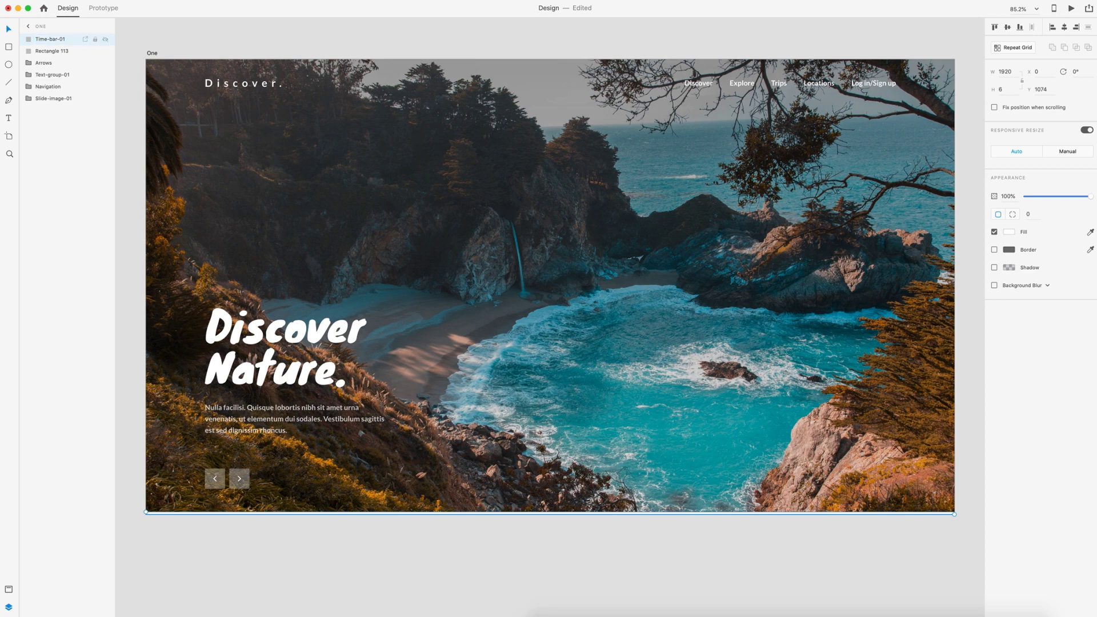
Step: Rename the 35% opacity bar beneath Time-bar-01 as timebar
double_click(48, 51)
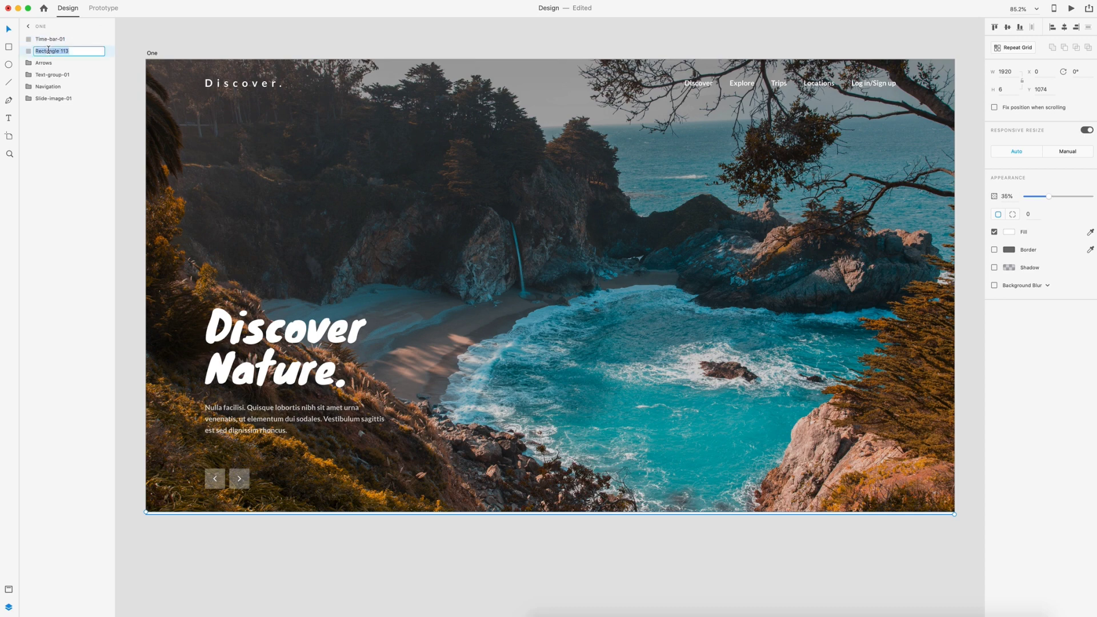
type("timebar")
key("Return")
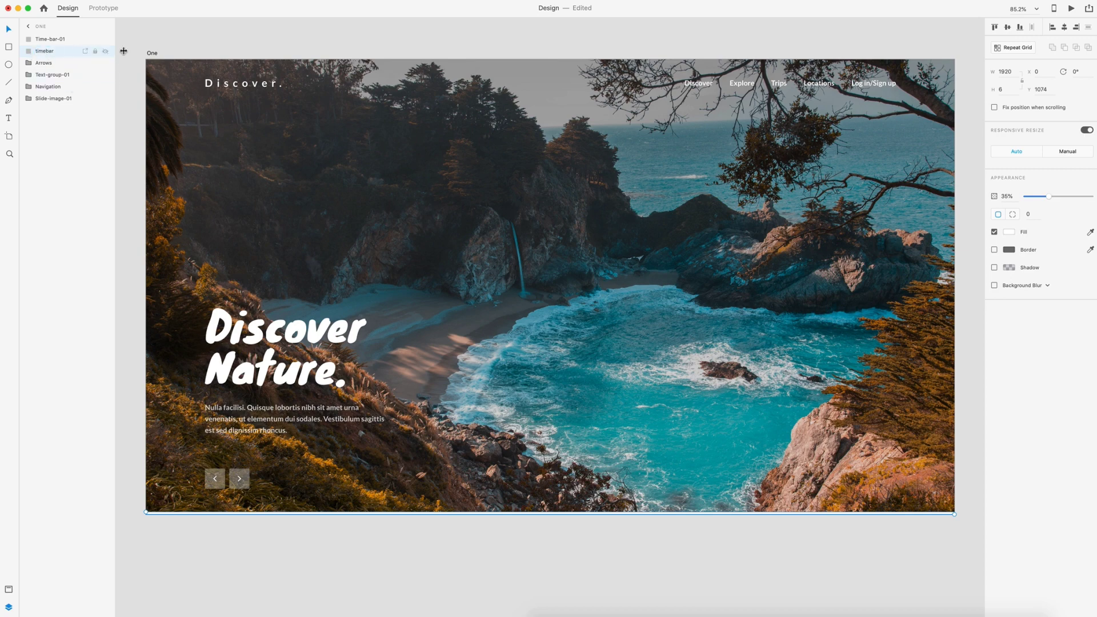
Step: Duplicate artboard One and name the copy Two
left_click(221, 35)
key("super+minus")
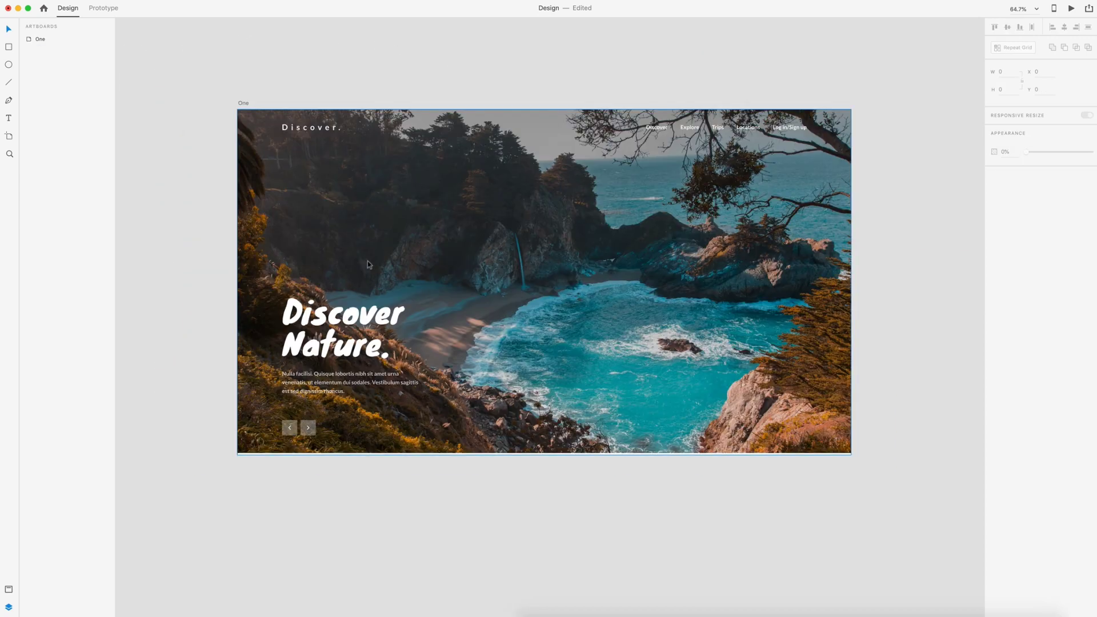
left_click(243, 104)
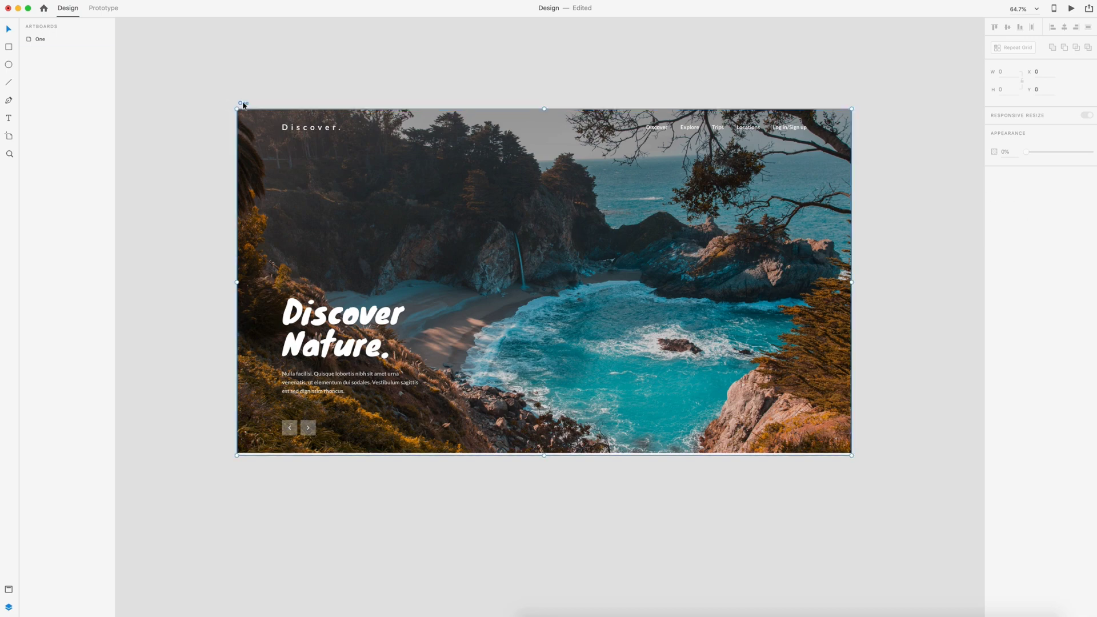
key("super+d")
double_click(250, 140)
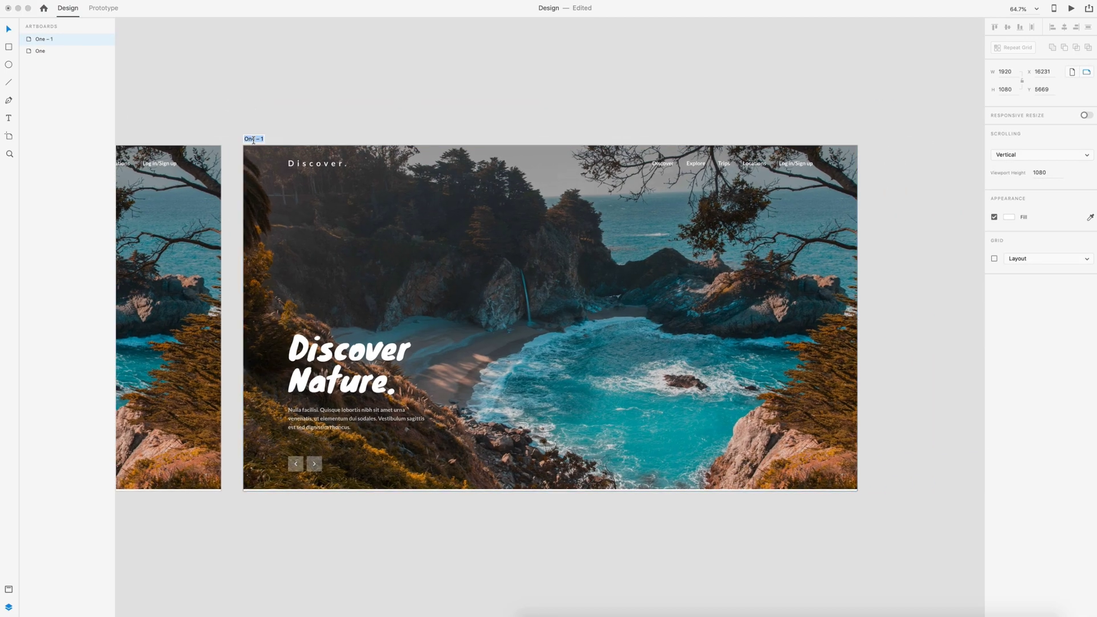
type("Two")
key("Return")
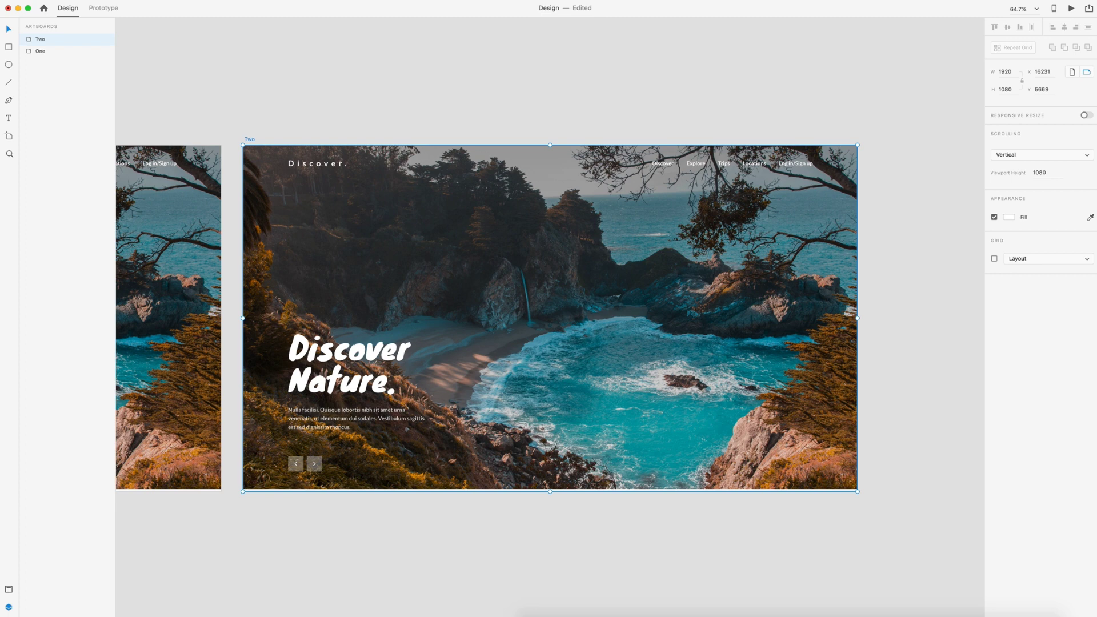
Step: Ungroup the background slide image on artboard Two and move its 45% gradient overlay off the photo
left_click(883, 255)
left_click(617, 319)
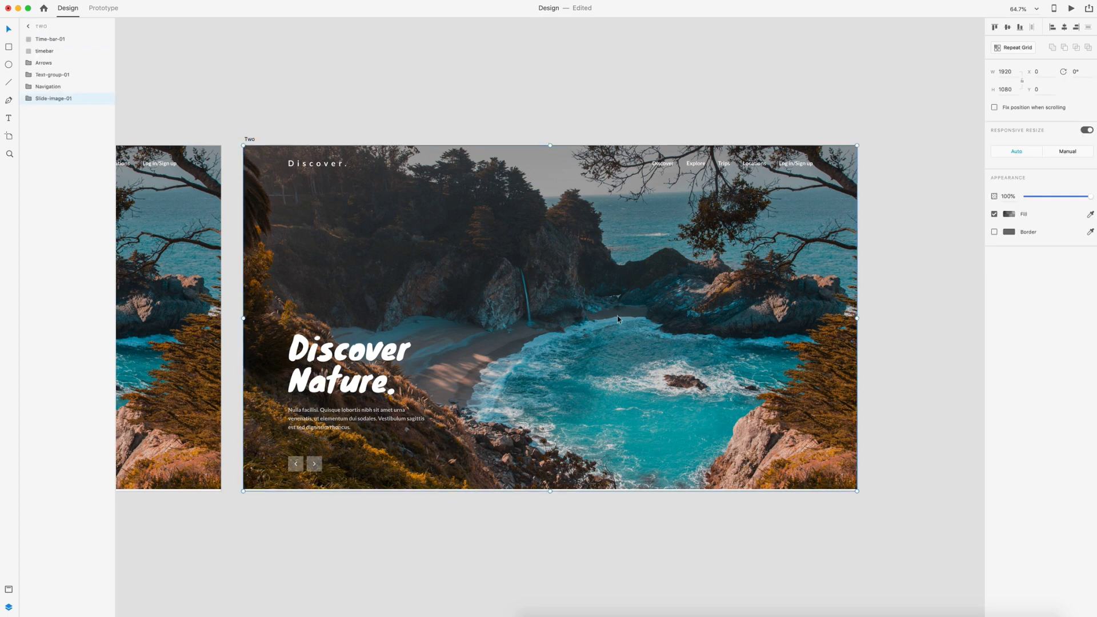
key("super+shift+g")
left_click(910, 292)
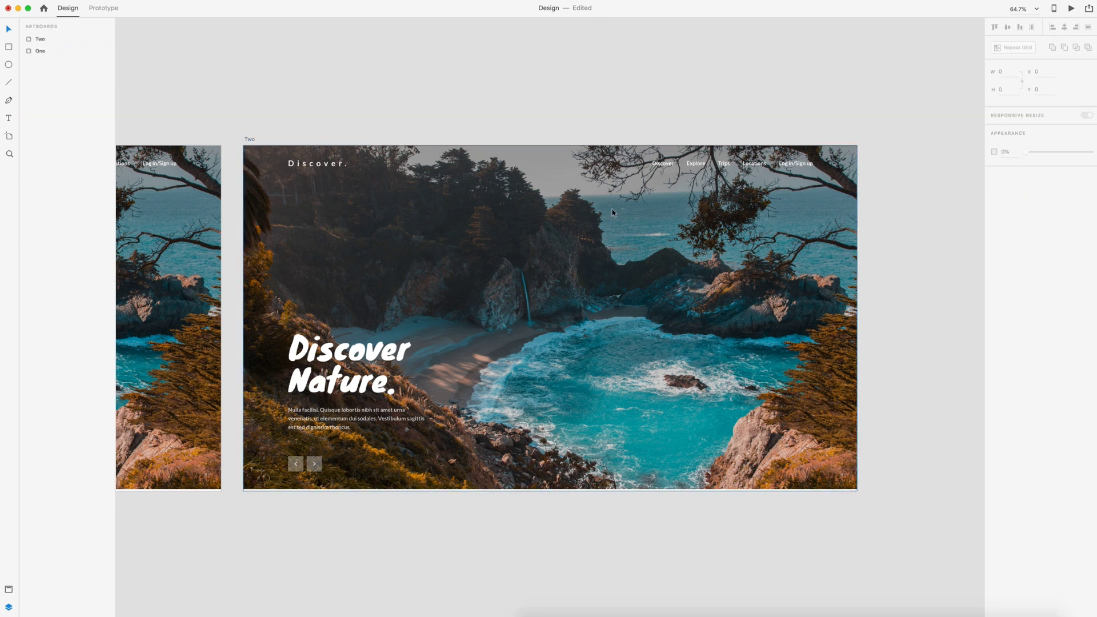
left_click_drag(613, 221, 879, 360)
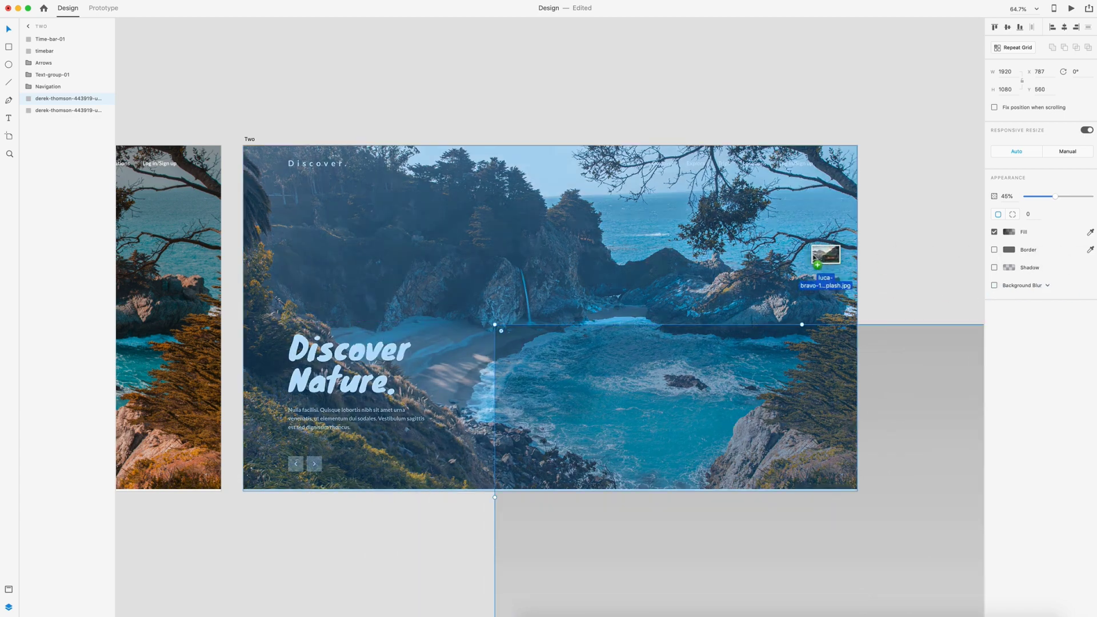
Step: Replace the coastal photo on artboard Two with the mountain lake cabin photo and realign the gradient overlay over it
left_click_drag(826, 263, 605, 283)
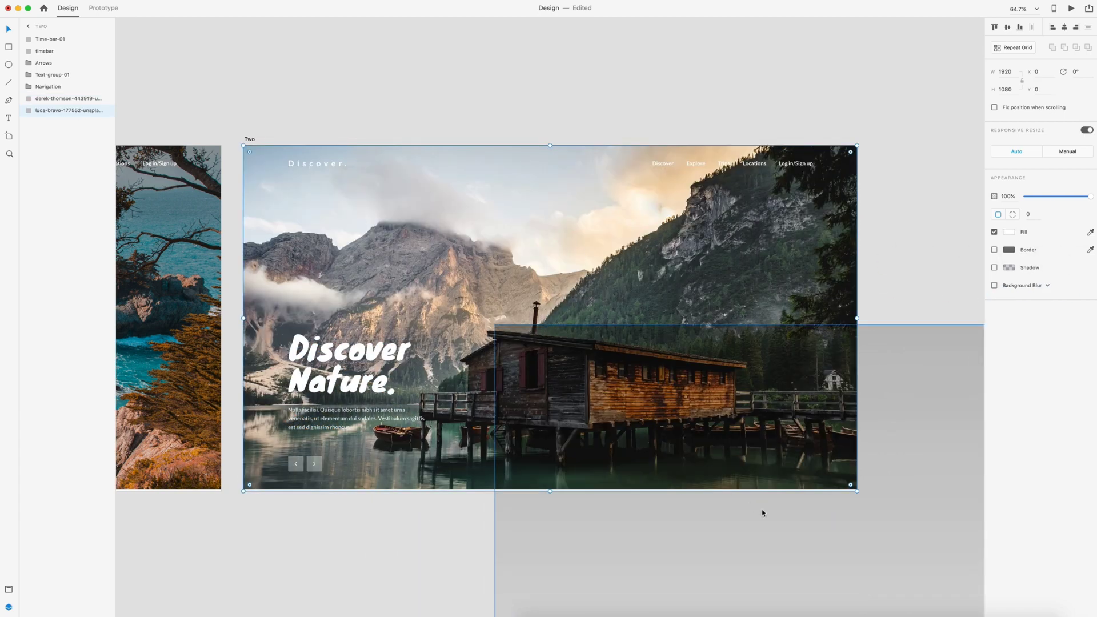
left_click_drag(762, 512, 523, 366)
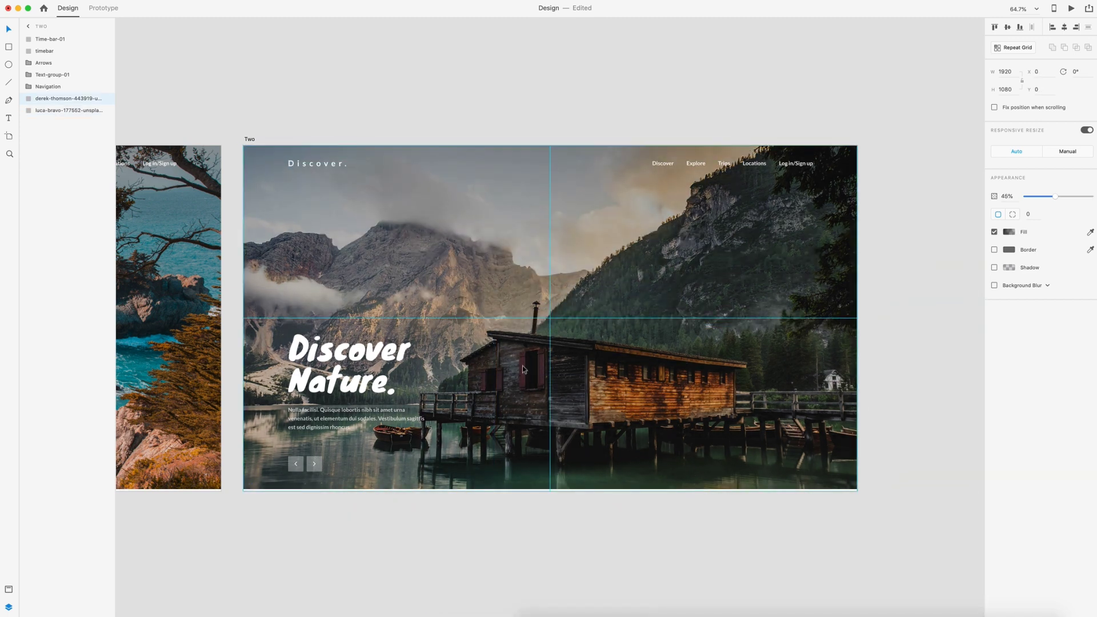
Step: Group the mountain lake photo with its gradient overlay and name the group Slide-image-02
left_click_drag(921, 321, 727, 290)
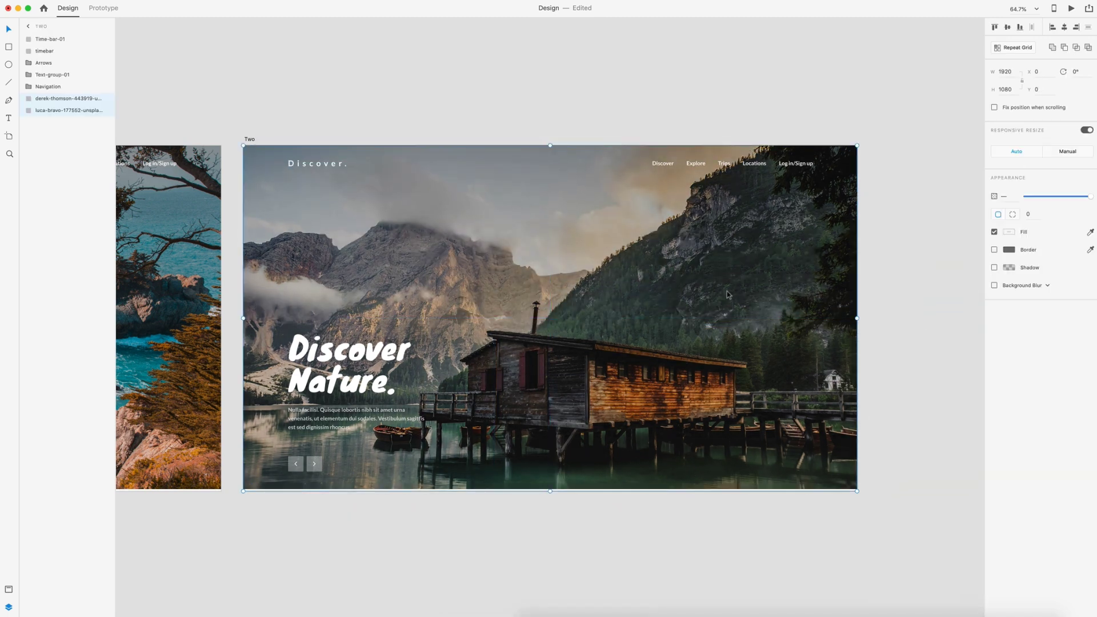
key("super+g")
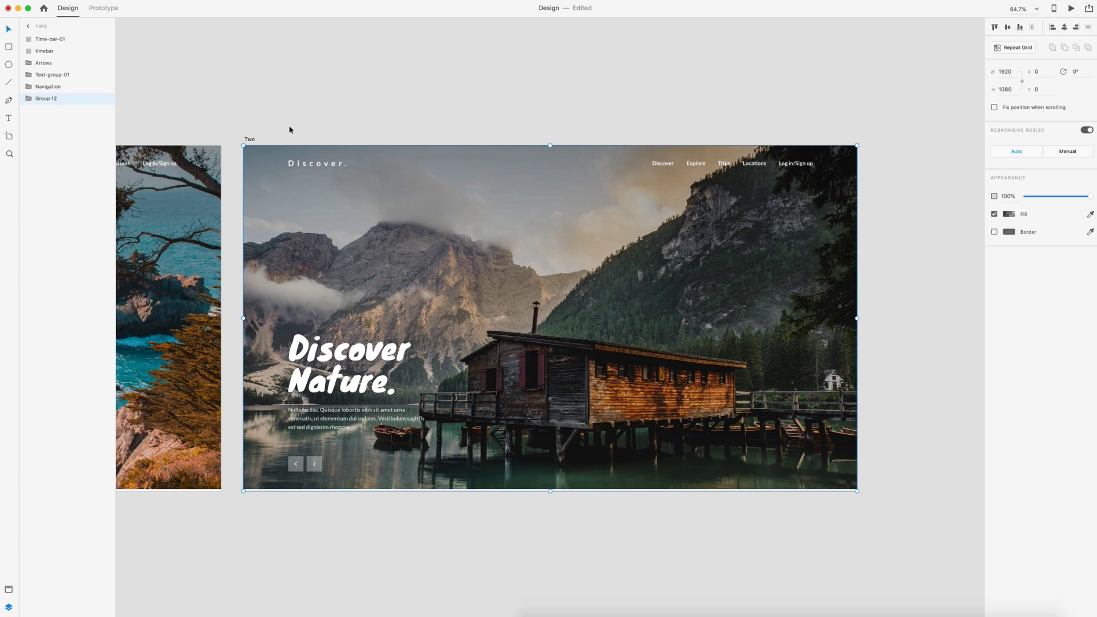
scroll(432, 233, "left", 10)
left_click(425, 234)
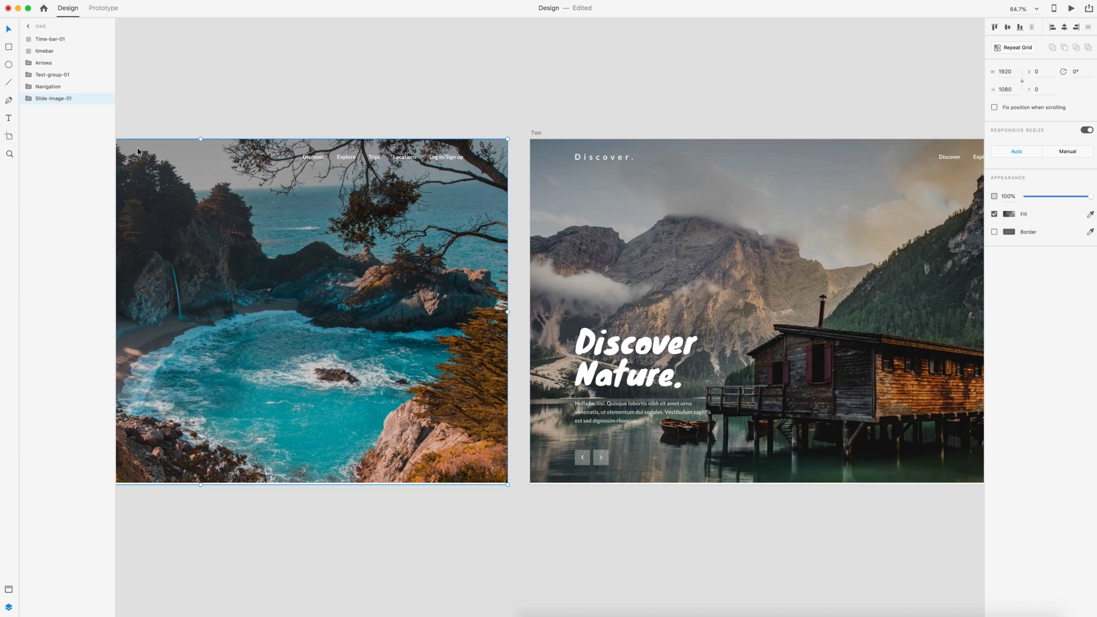
double_click(53, 98)
key("super+c")
left_click(262, 84)
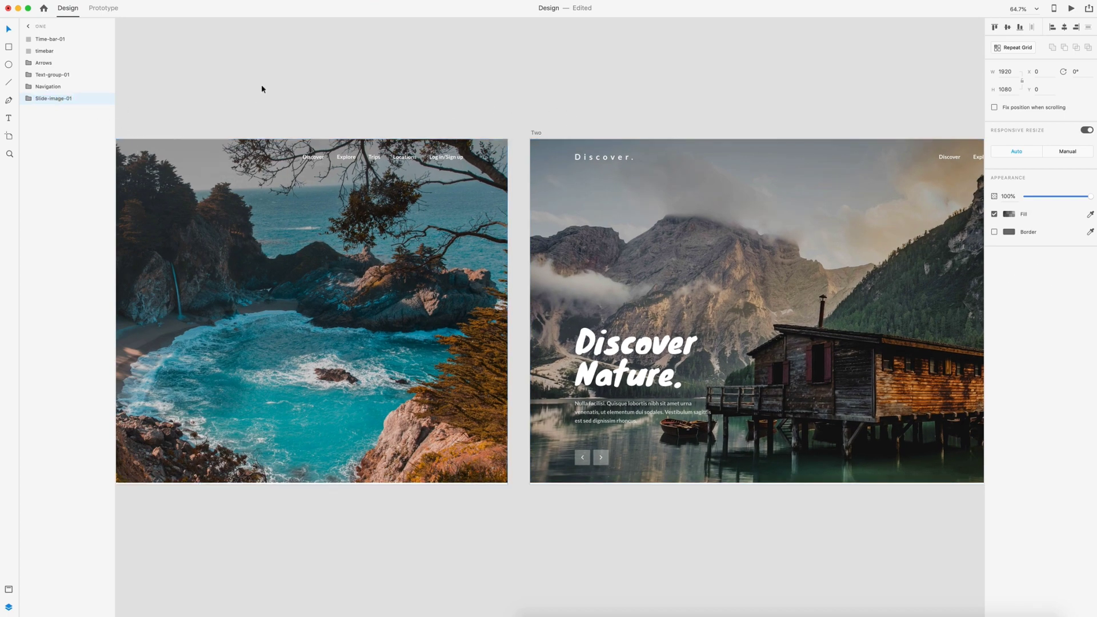
left_click(607, 247)
double_click(48, 99)
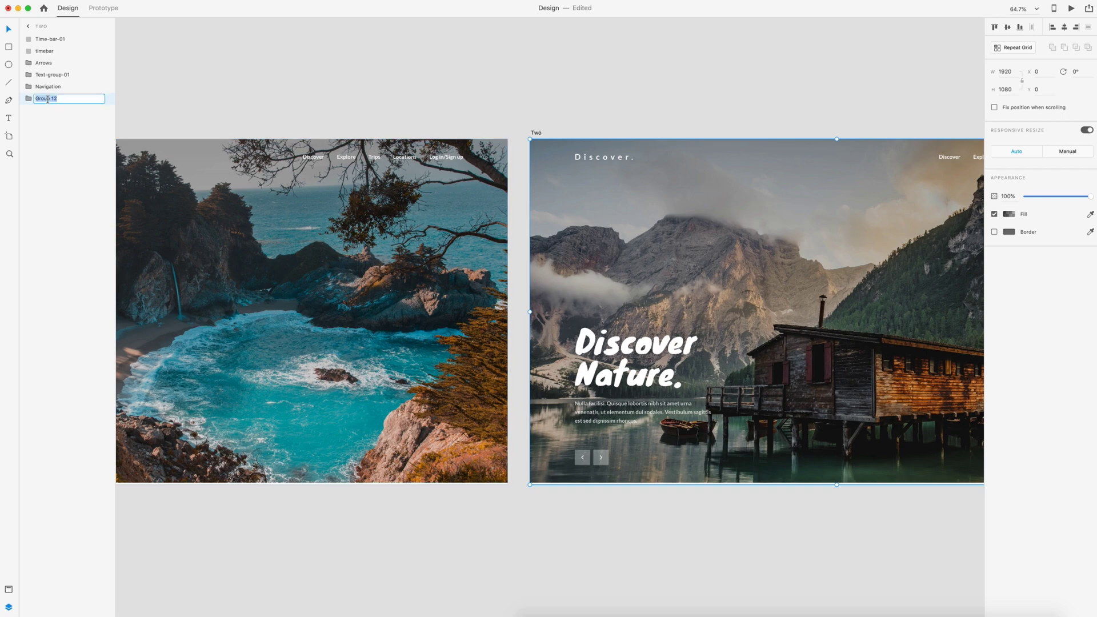
key("super+v")
key("Return")
Step: Change the heading on artboard Two to "Explore Nature."
scroll(512, 509, "right", 5)
left_click(385, 304)
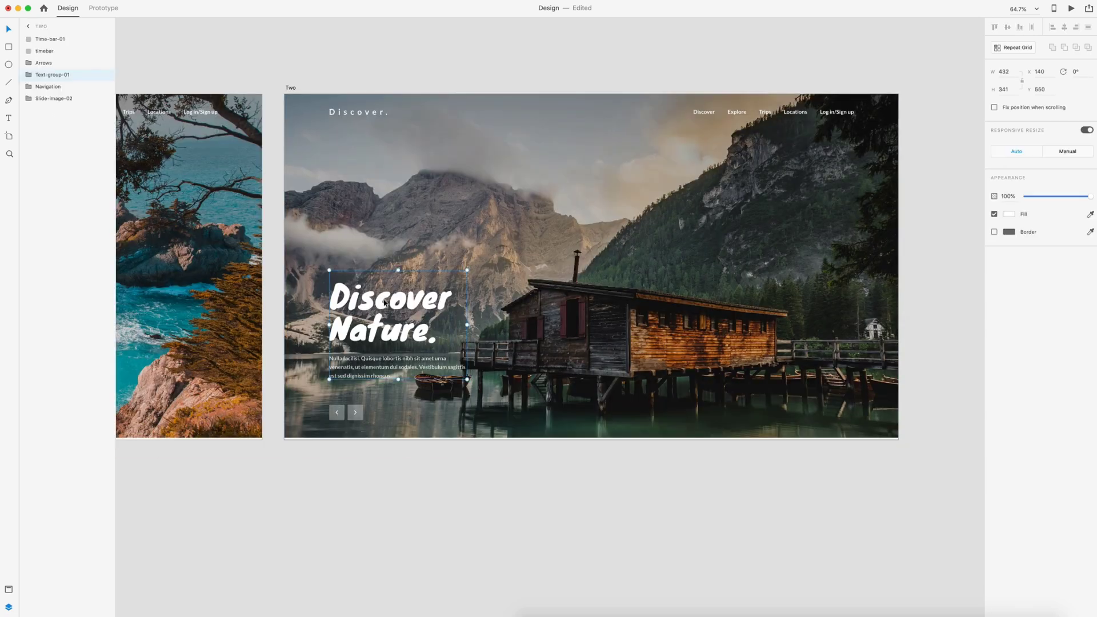
double_click(385, 304)
double_click(385, 304)
left_click(338, 298)
left_click_drag(337, 297, 497, 301)
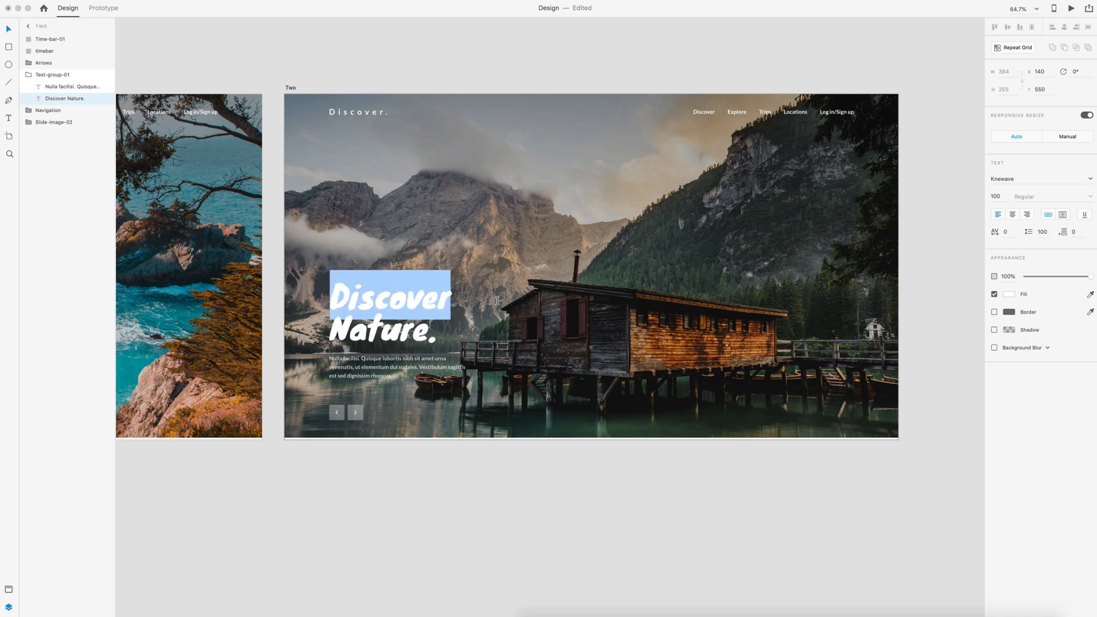
type("Explore")
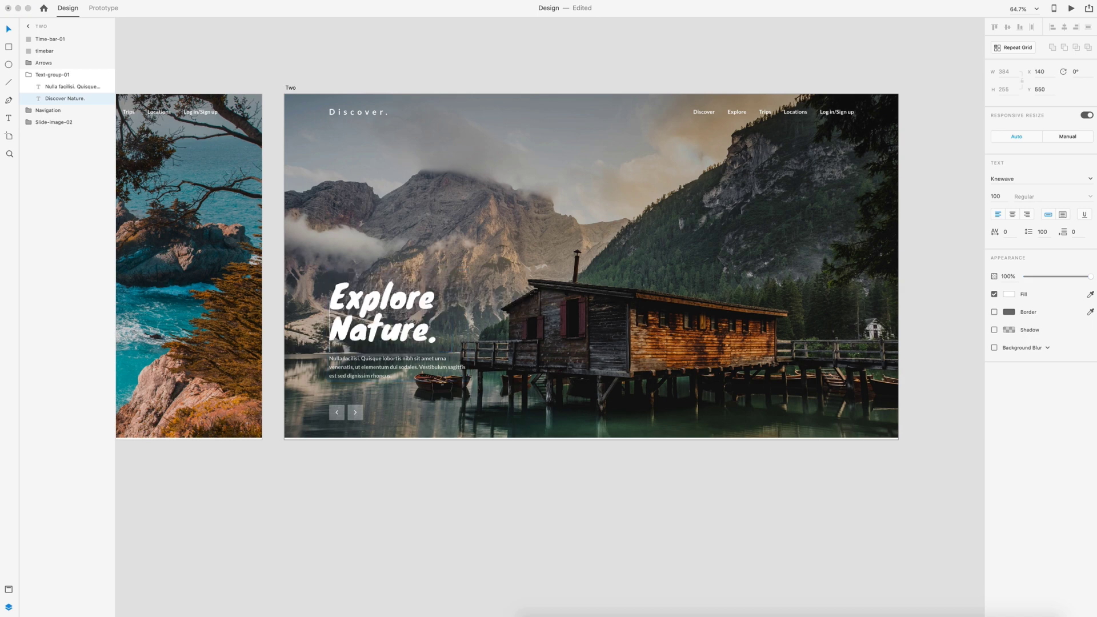
Step: Replace the body paragraph on artboard Two with "In feugiat tellus nulla, ut congue sapien auctor at. Vestibulum sit amet felis lobortis nisl tempor auctor id quis ligula."
double_click(376, 366)
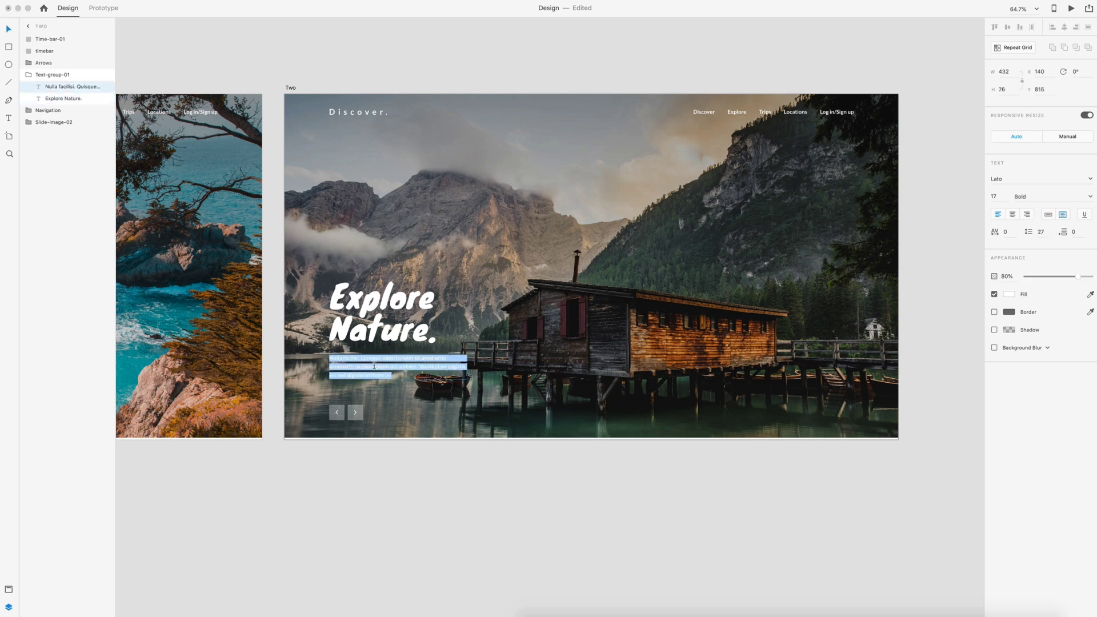
type("In feugiat tellus nulla, ut congue sapien auctor at. Vestibulum sit amet felis lobortis nisl tempor auctor id quis ligula.")
left_click(457, 505)
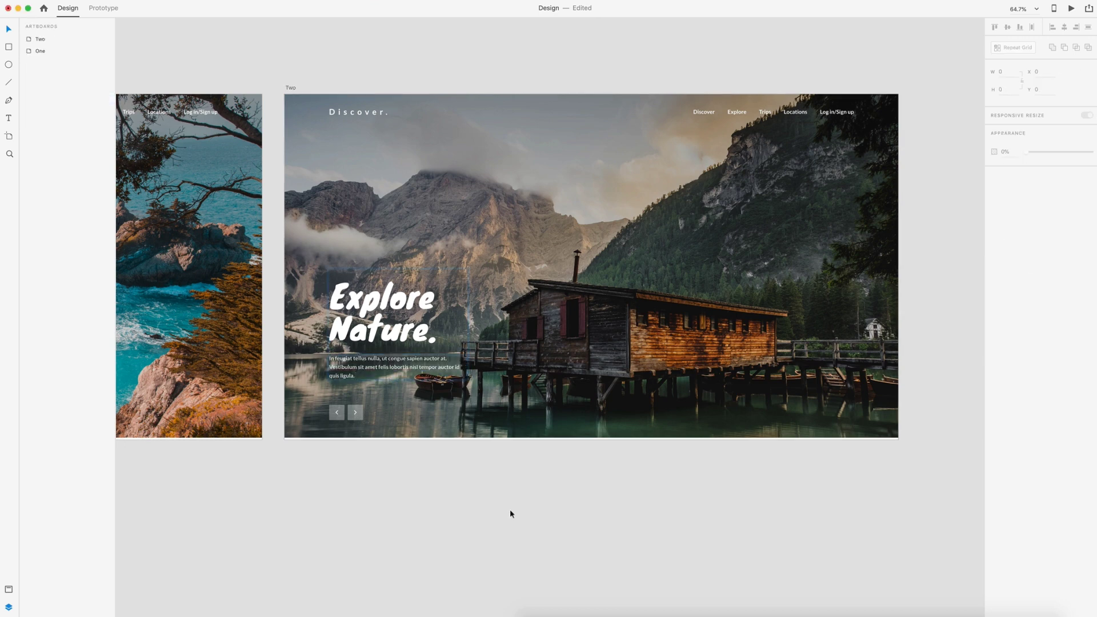
Step: Rename the Time-bar-01 layer on artboard Two as Time-bar-02
scroll(512, 515, "up", 1)
left_click(284, 106)
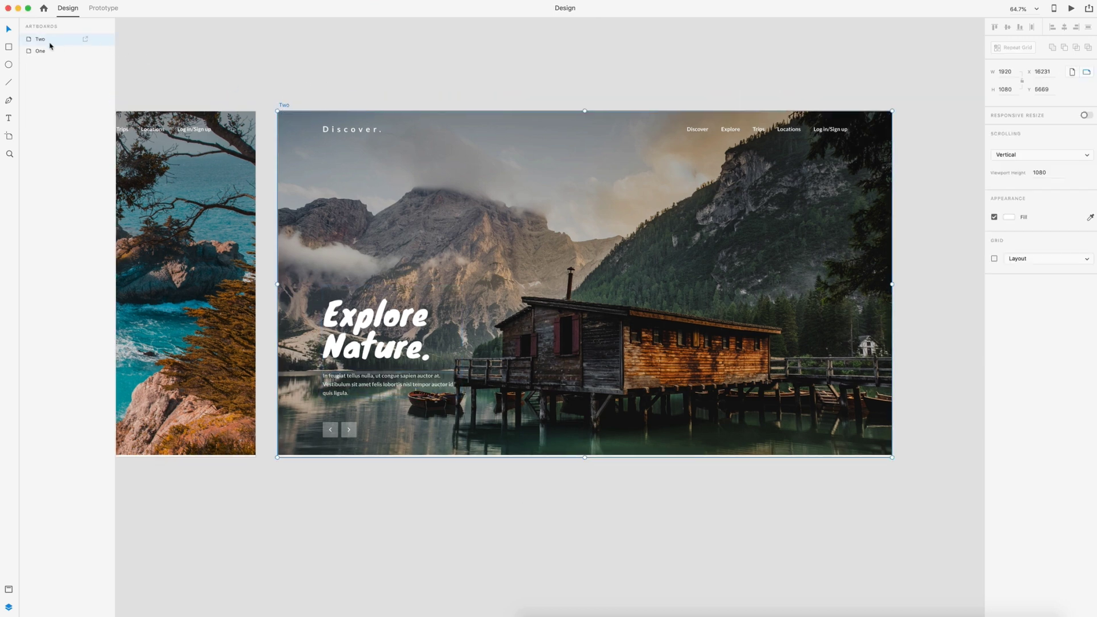
double_click(29, 39)
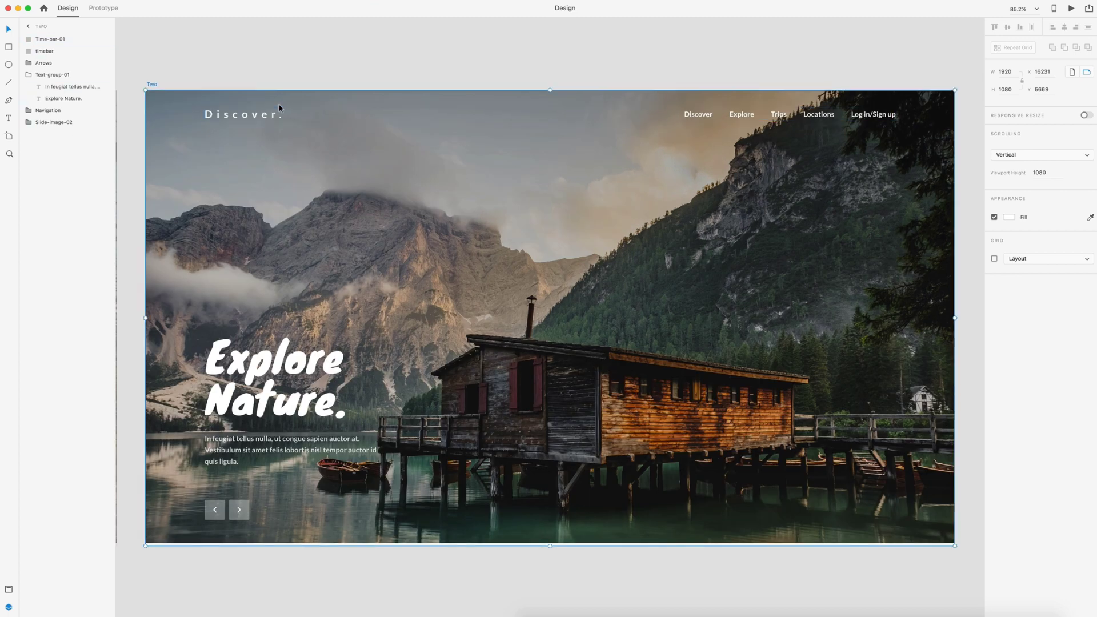
double_click(36, 40)
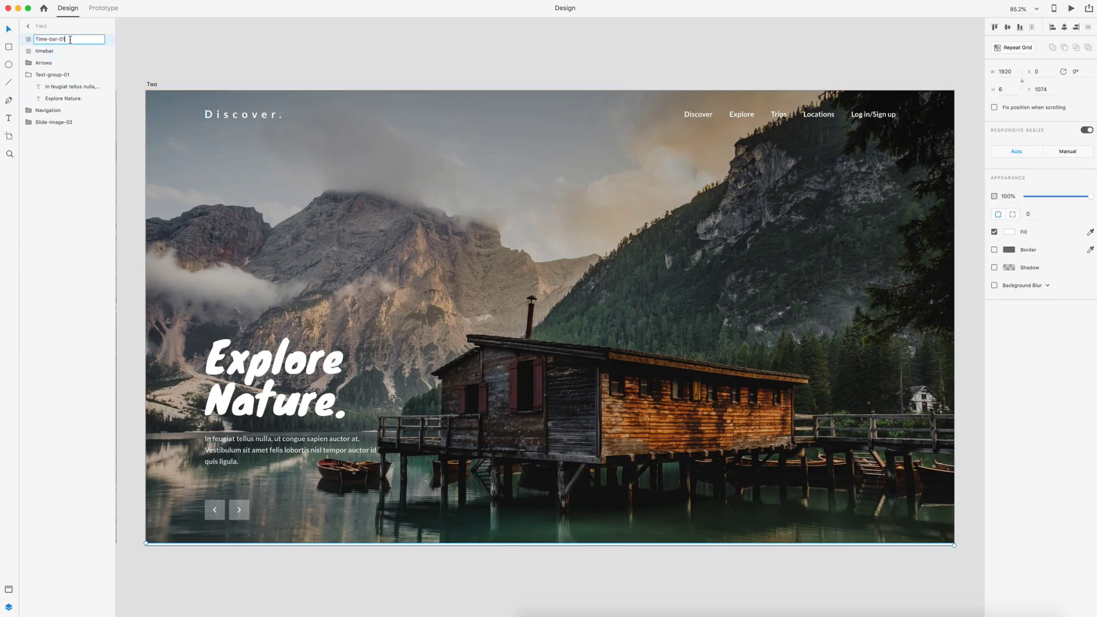
key("Return")
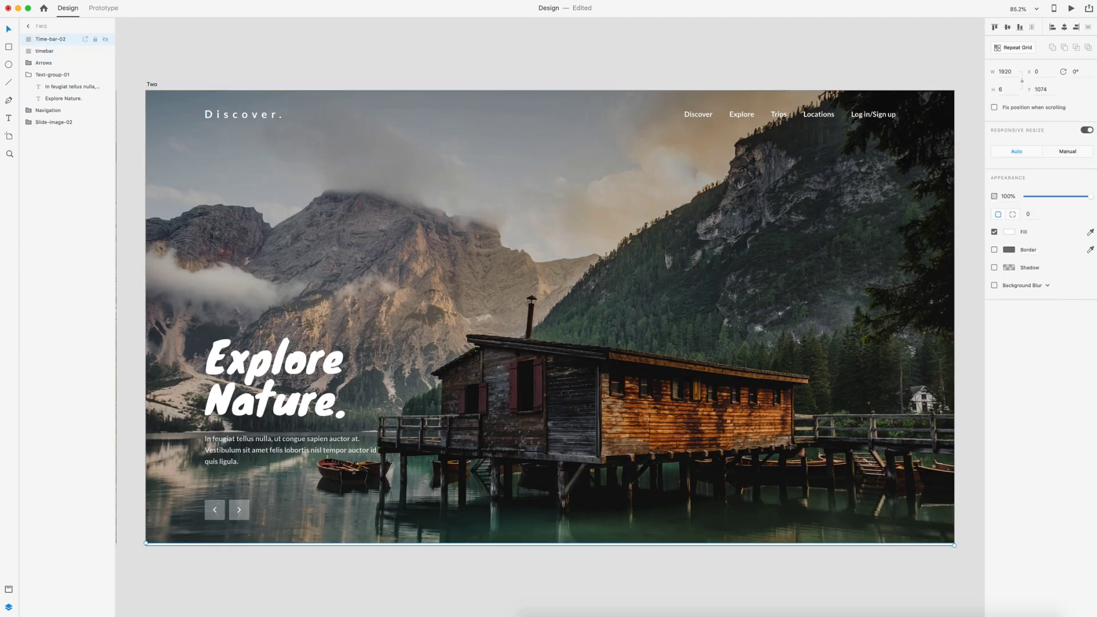
Step: Rename the heading and paragraph group on artboard Two as Text-group-02
left_click(28, 76)
double_click(70, 75)
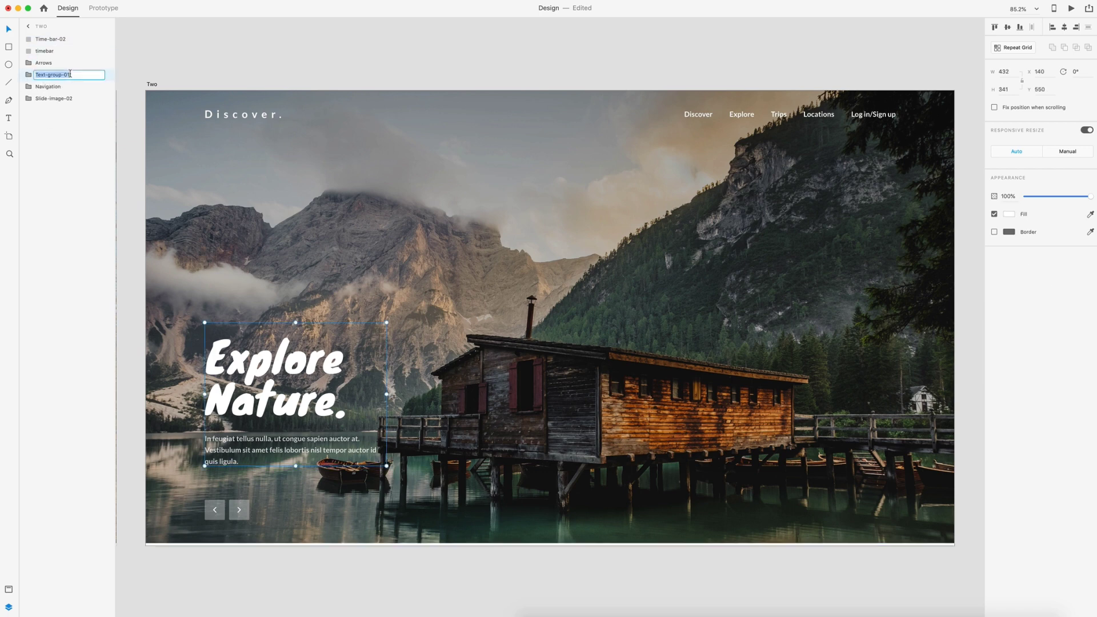
left_click(74, 76)
type("2")
left_click(213, 49)
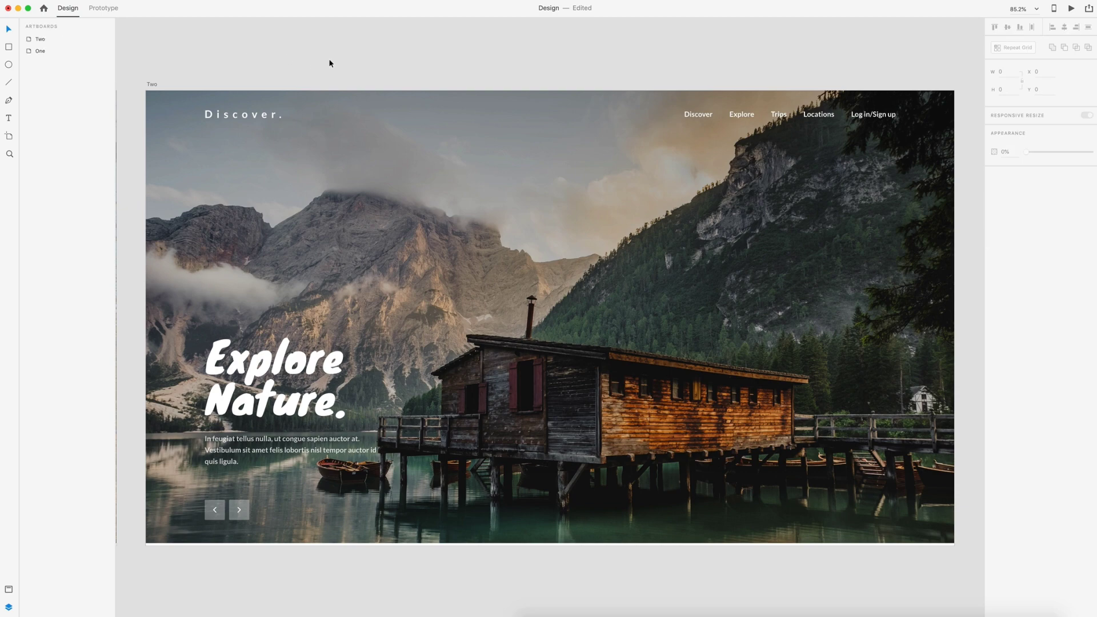
Step: Duplicate artboard Two to make a third slide
scroll(420, 71, "down", 5)
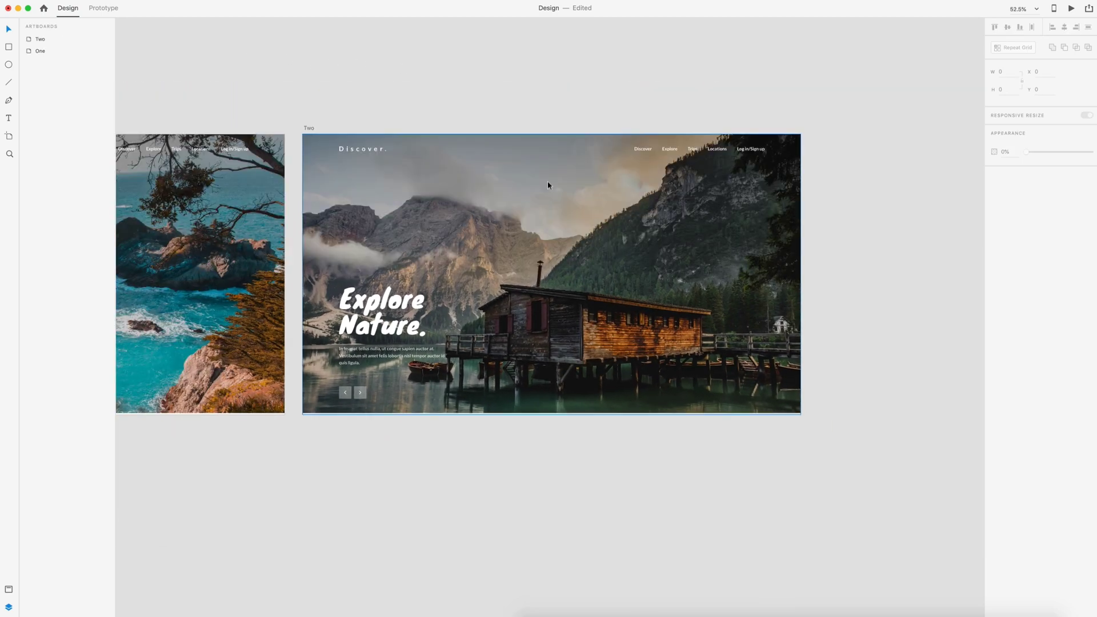
left_click(307, 131)
key("super+d")
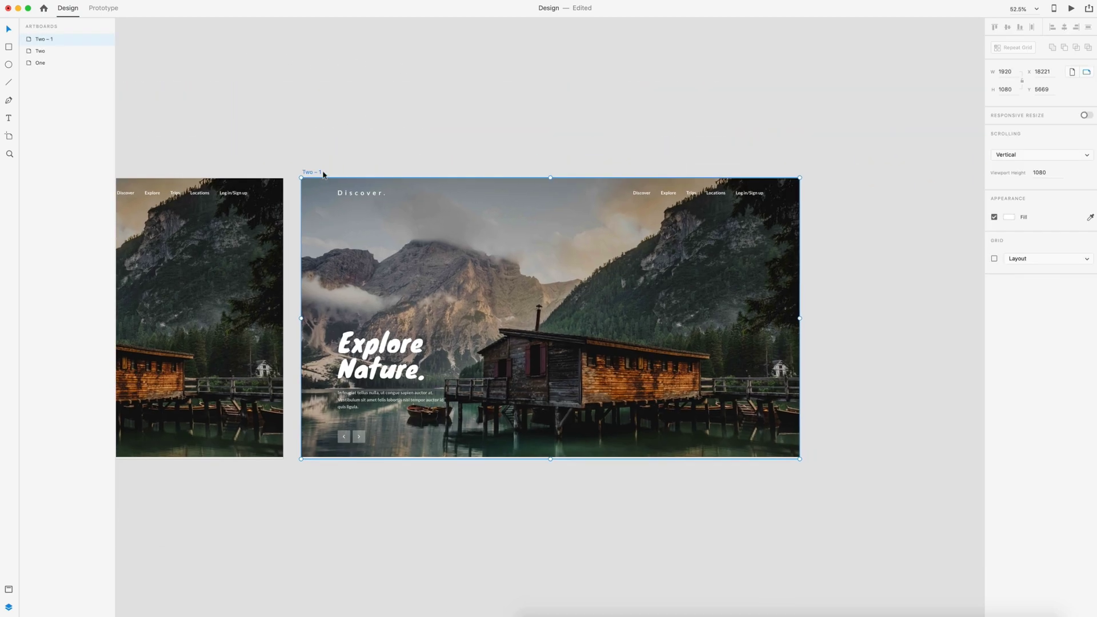
Step: Rename the duplicated artboard as Three
double_click(313, 173)
type("Three")
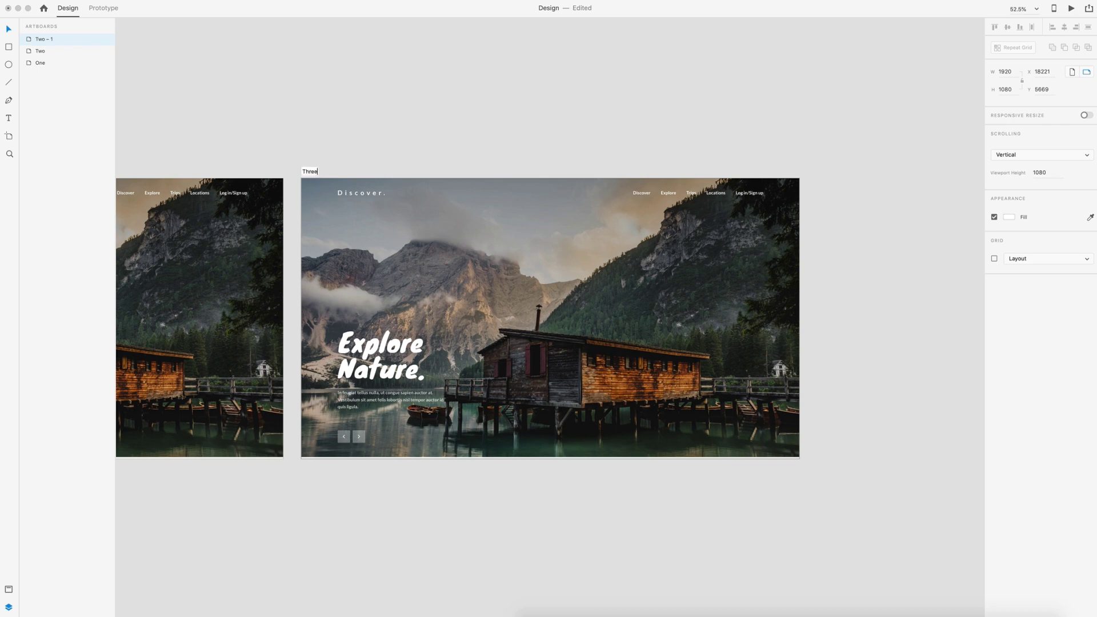
key("Return")
left_click(894, 351)
scroll(890, 360, "down", 2)
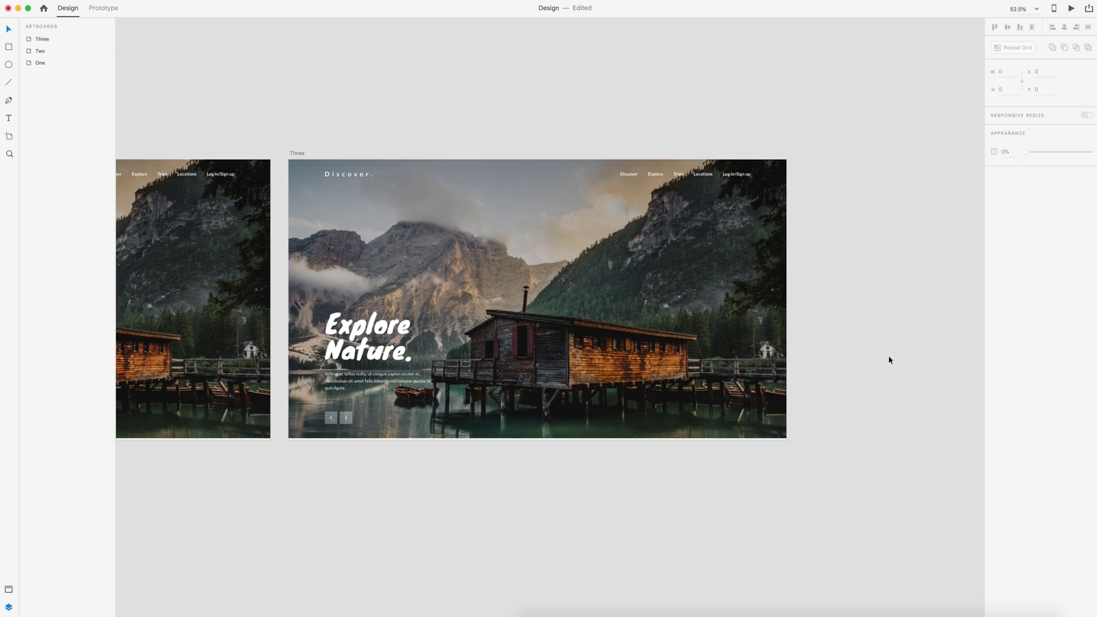
Step: Ungroup the slide image on artboard Three and swap its photo for the waterfall image, with the 45% dark overlay aligned on top
scroll(800, 360, "up", 3)
scroll(683, 257, "left", 2)
left_click(629, 260)
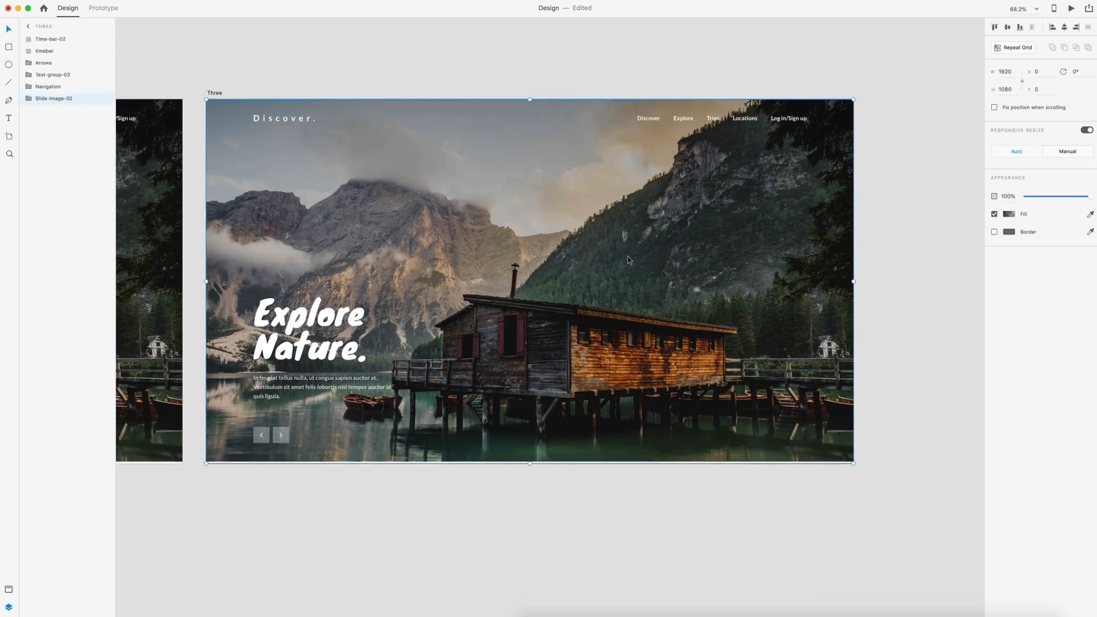
key("super+shift+g")
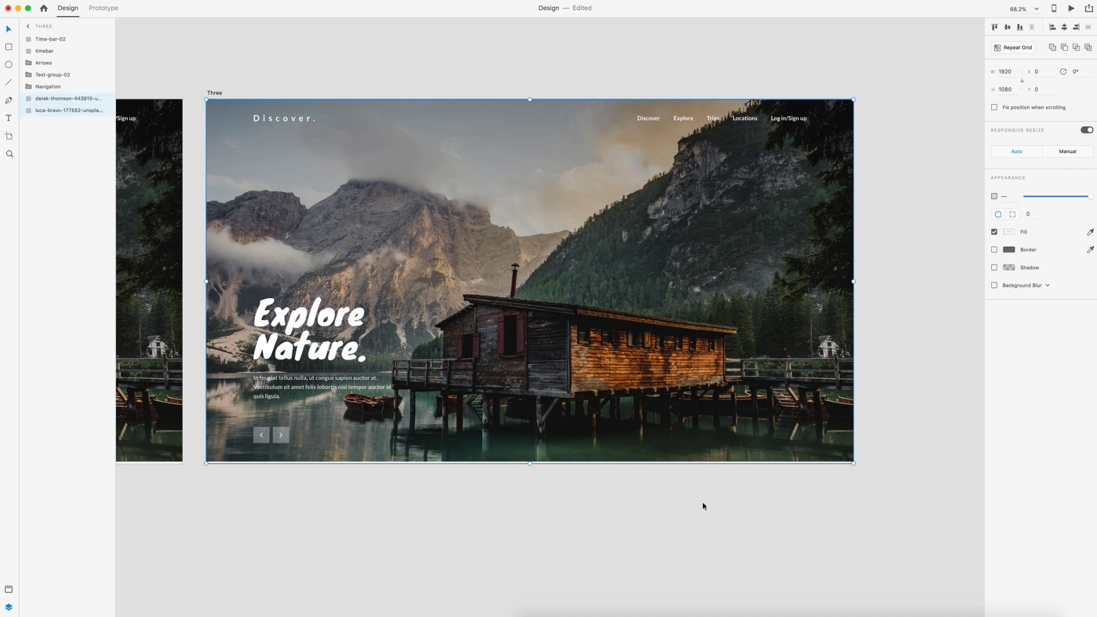
left_click_drag(572, 343, 806, 493)
key("4")
key("5")
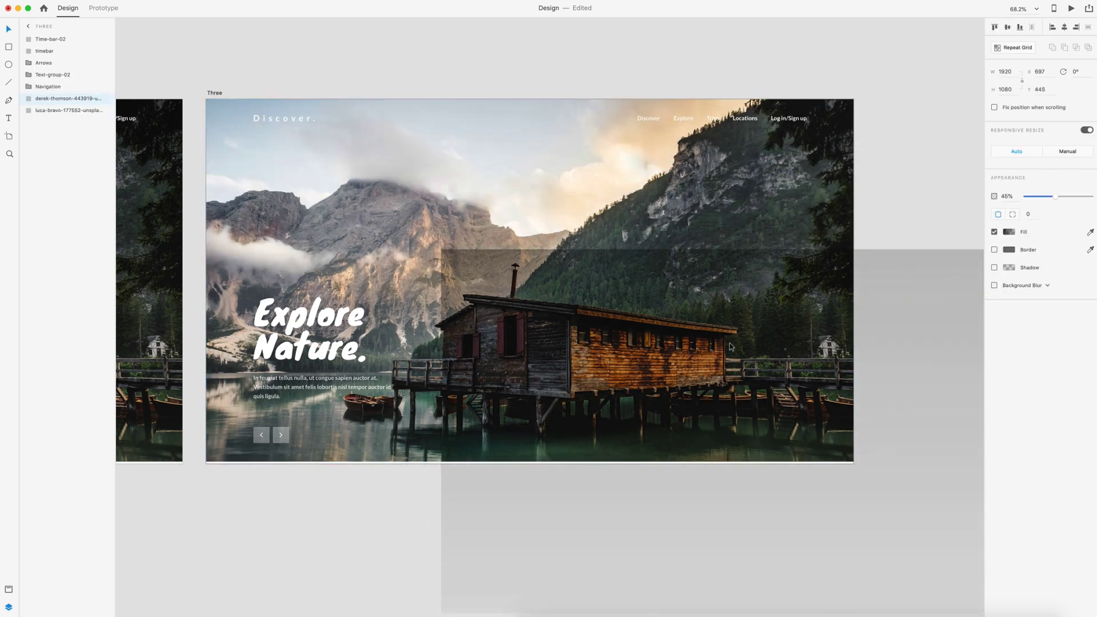
left_click_drag(1095, 229, 700, 190)
left_click_drag(792, 532, 591, 399)
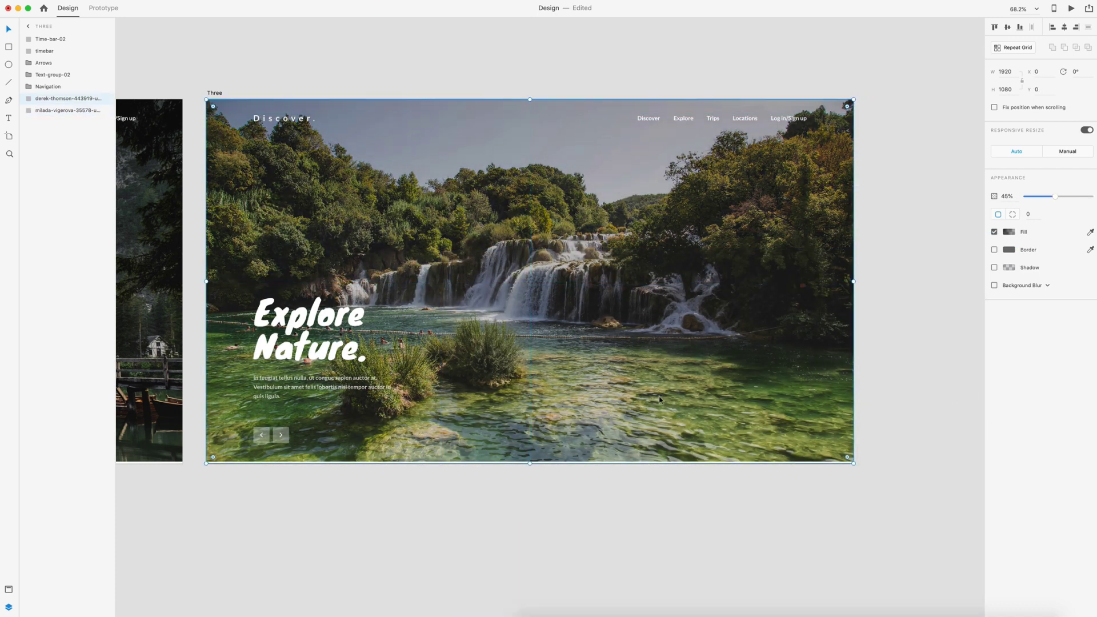
Step: Group the dark overlay and waterfall photo on artboard Three and name the group Slide-image-03
left_click_drag(932, 303, 730, 277)
key("super+g")
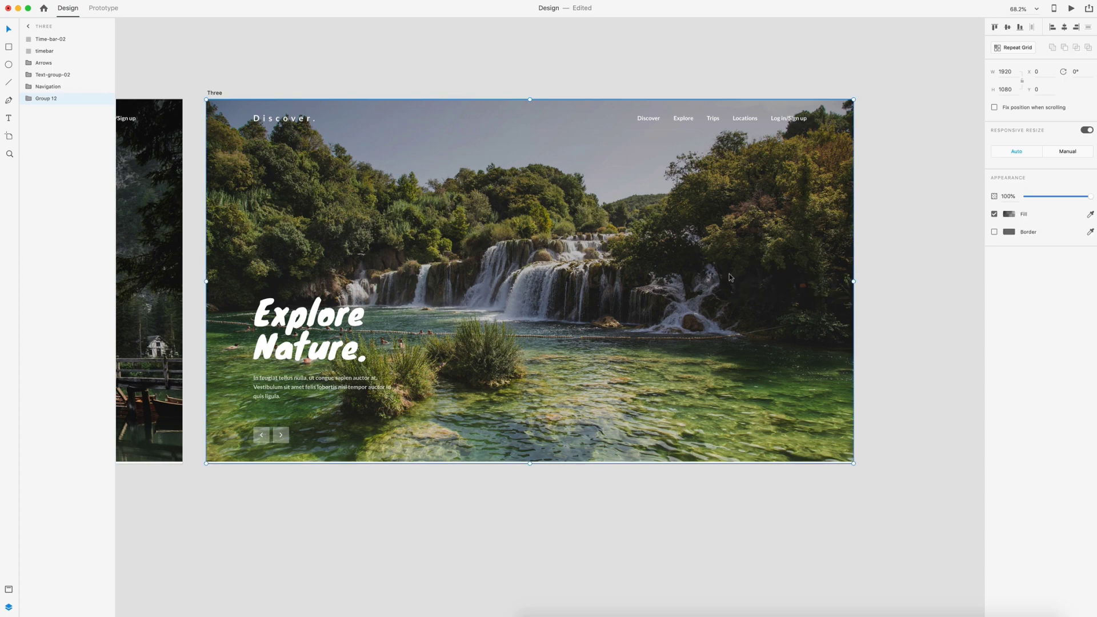
left_click(588, 55)
scroll(433, 113, "left", 5)
left_click(332, 201)
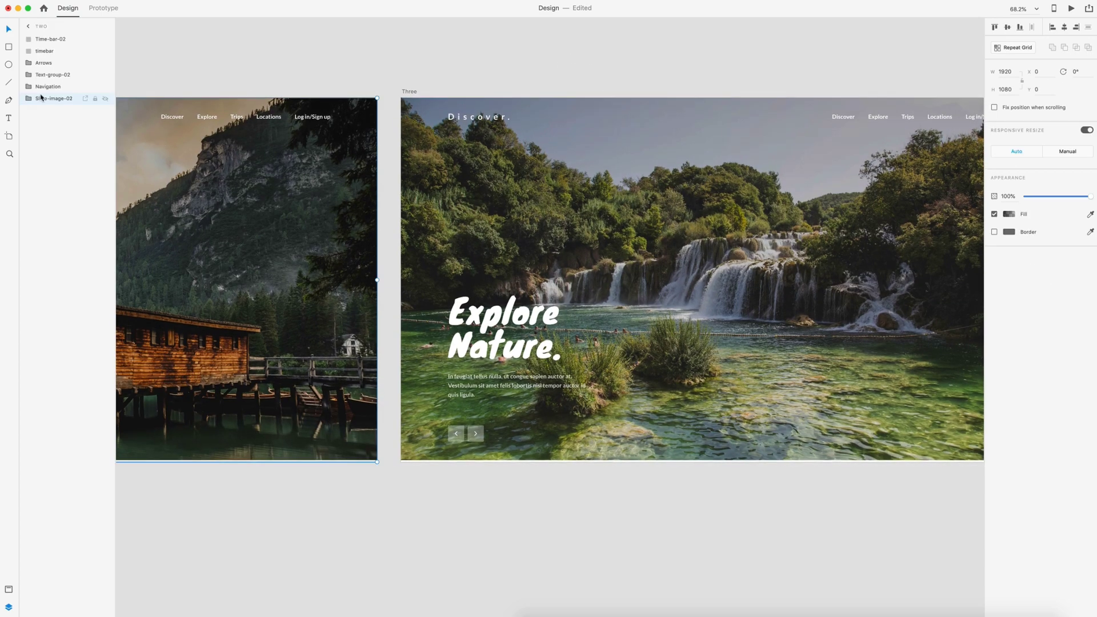
left_click(337, 38)
left_click(595, 212)
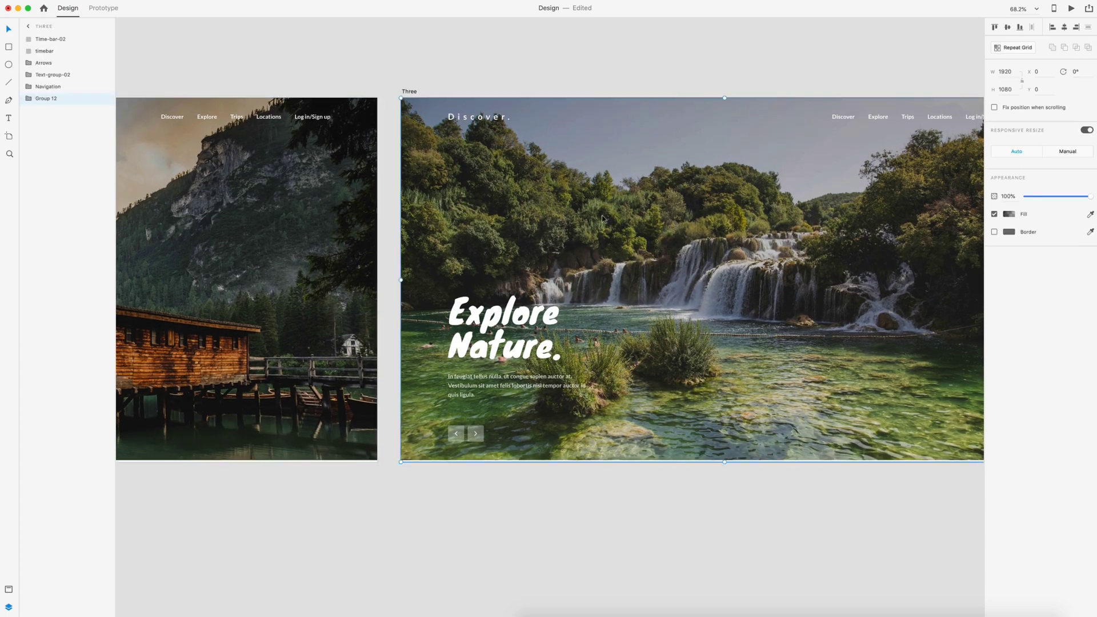
double_click(46, 98)
type("Slide-image-02")
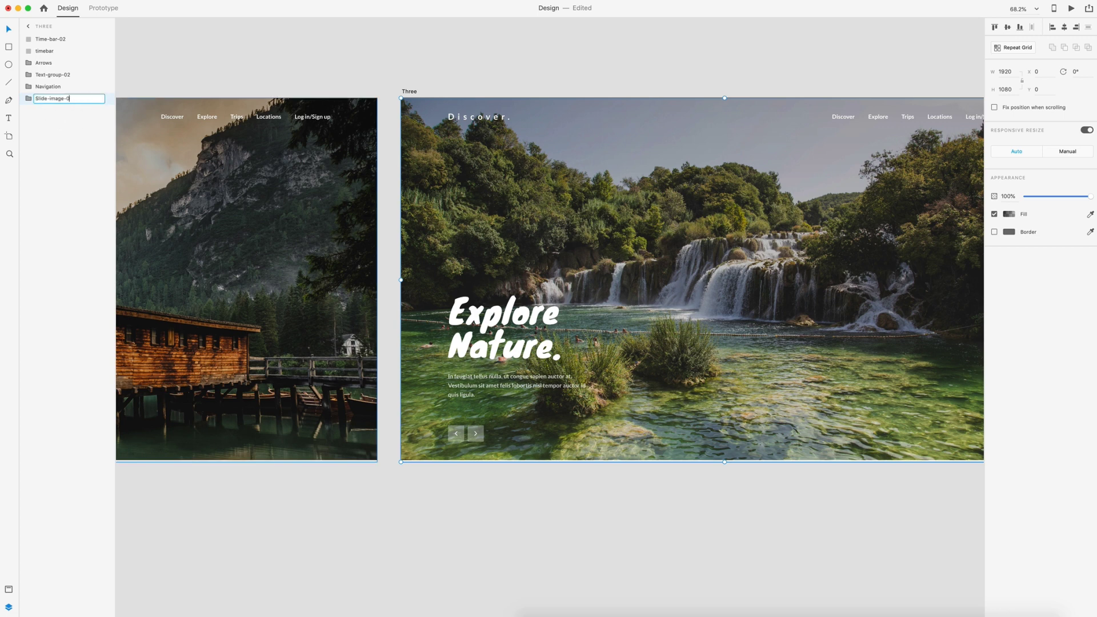
key("Return")
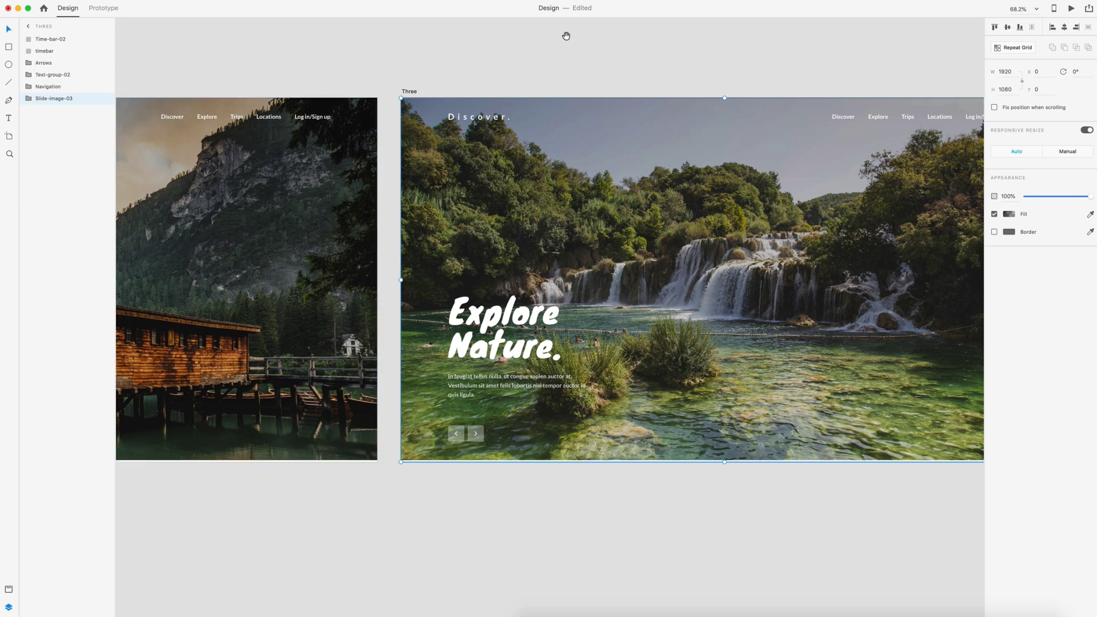
Step: Change the first word of the heading on artboard Three so it reads "Enjoy Nature."
left_click_drag(568, 34, 385, 46)
scroll(387, 488, "left", 5)
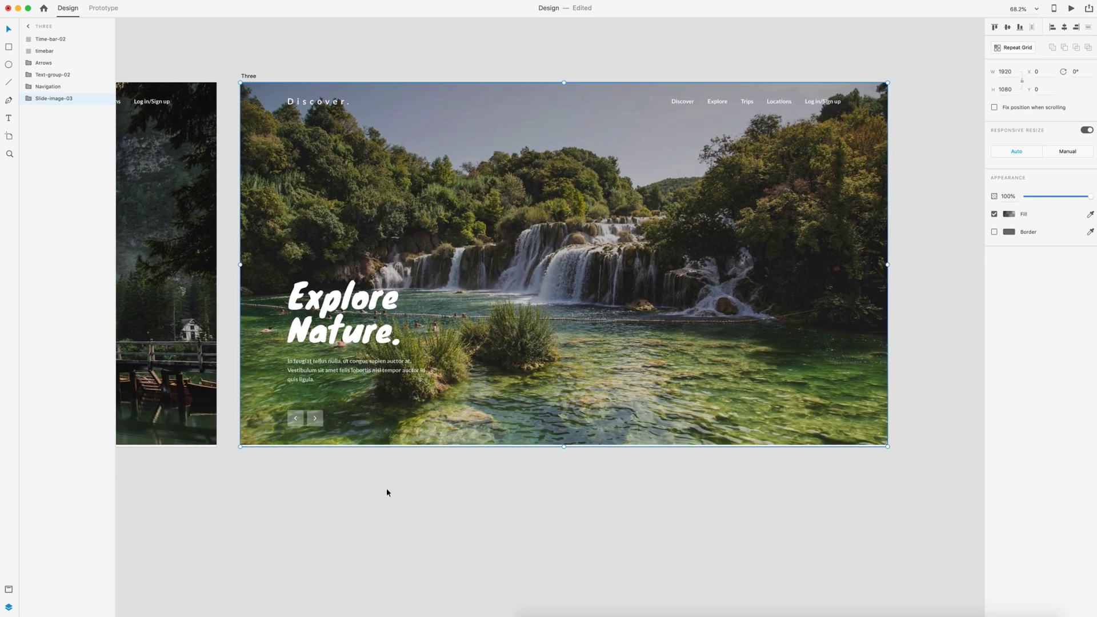
double_click(421, 332)
double_click(422, 334)
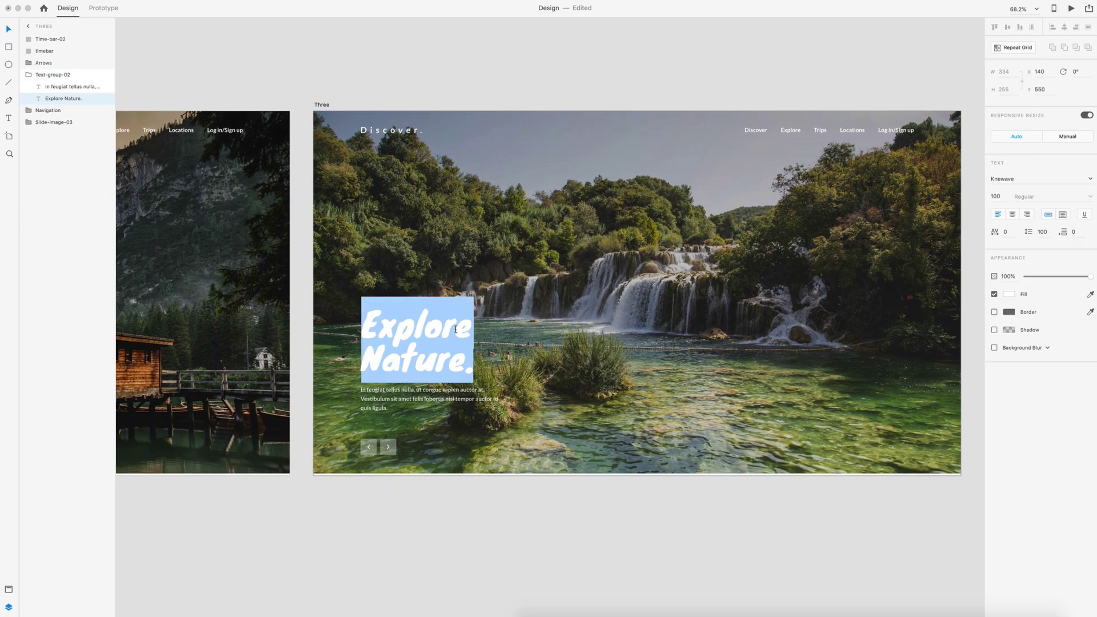
left_click(472, 329)
left_click_drag(472, 329, 379, 328)
key("BackSpace")
type("njoy")
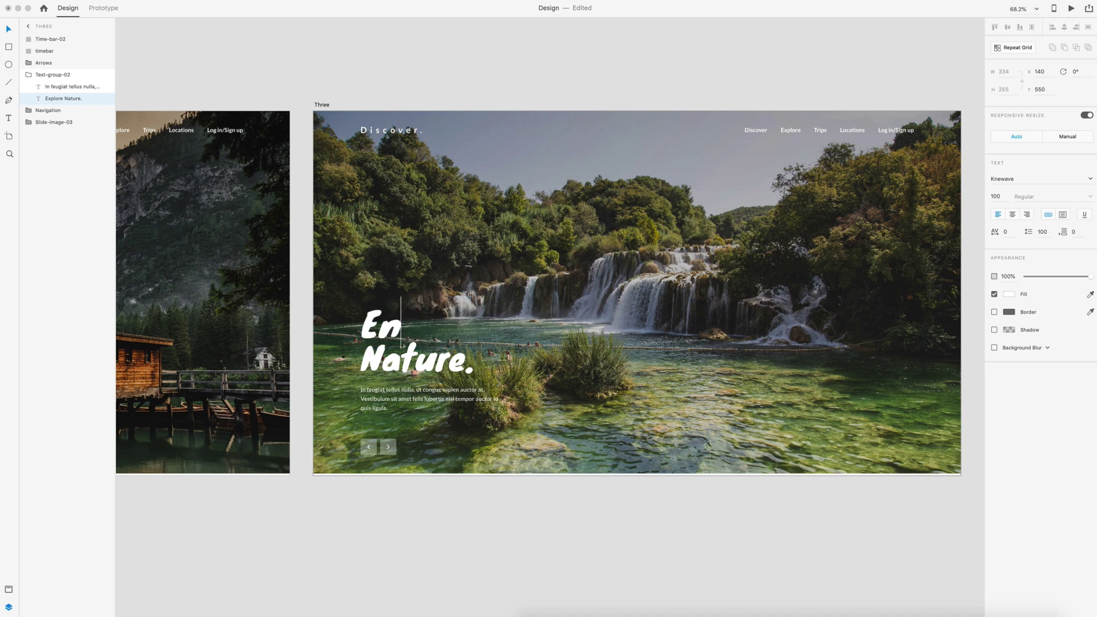
Step: Replace the body paragraph on artboard Three with "Curabitur lobortis nibh metus, non tempus elit vulputate ut. Donec finibus imperdiet dui ac eleifend. Ut metus mauris mattis."
double_click(430, 403)
key("ctrl+a")
type("Curabitur lobortis nibh metus, non tempus elit vulputate ut. Donec finibus imperdiet dui ac eleifend. Ut metus mauris mattis.")
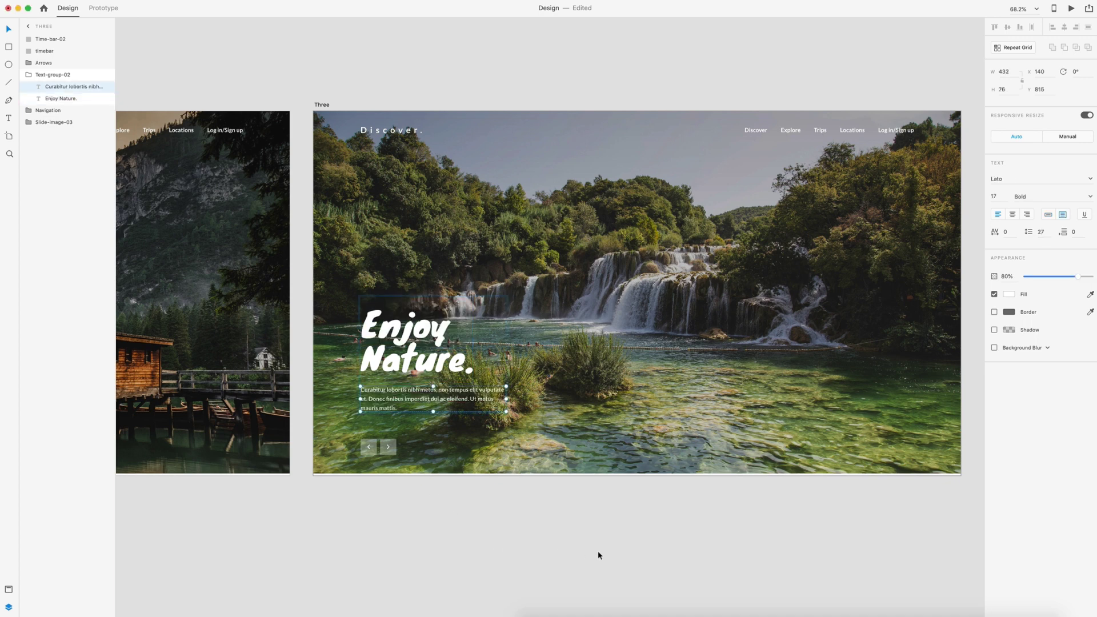
left_click(598, 551)
Step: Rename the Time-bar-02 layer on artboard Three as Time-bar-03
scroll(705, 522, "right", 5)
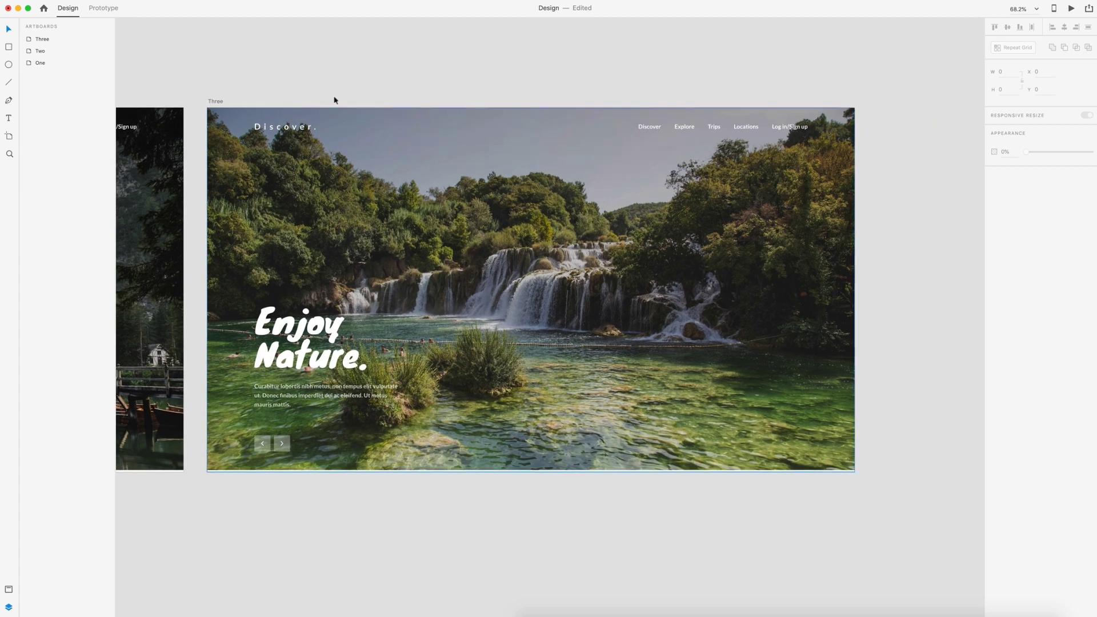
left_click(33, 40)
double_click(33, 40)
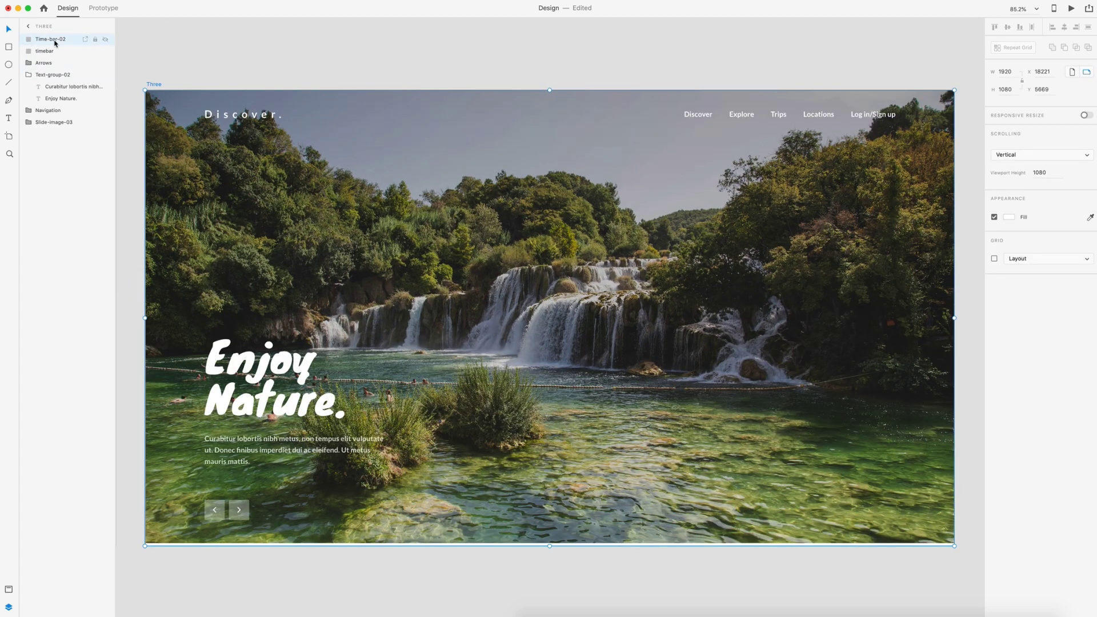
left_click(56, 41)
double_click(59, 39)
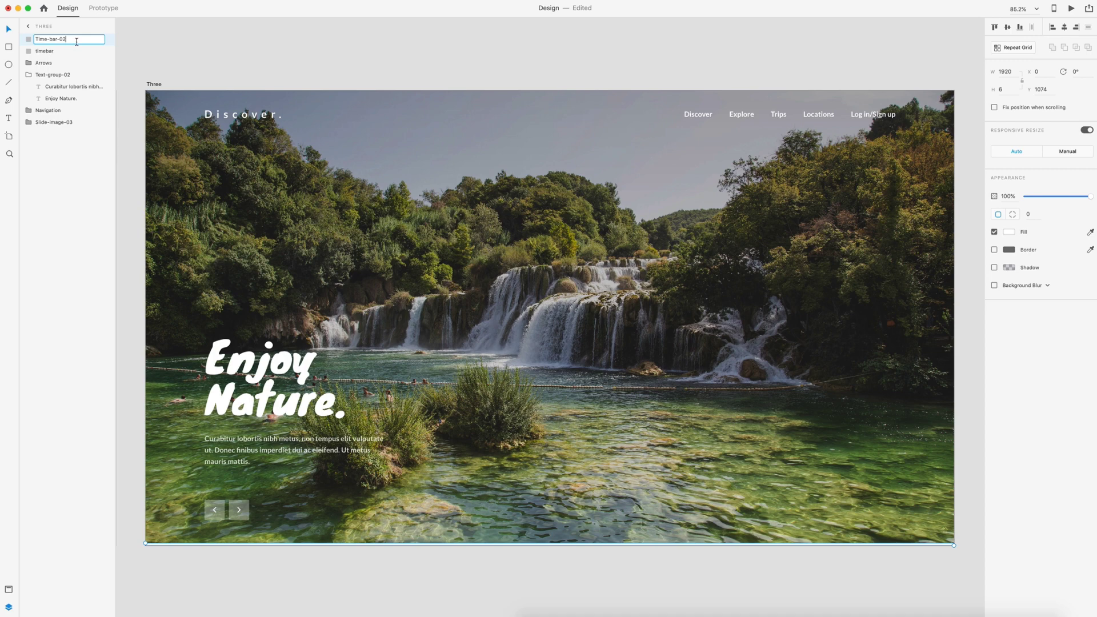
type("3")
key("Return")
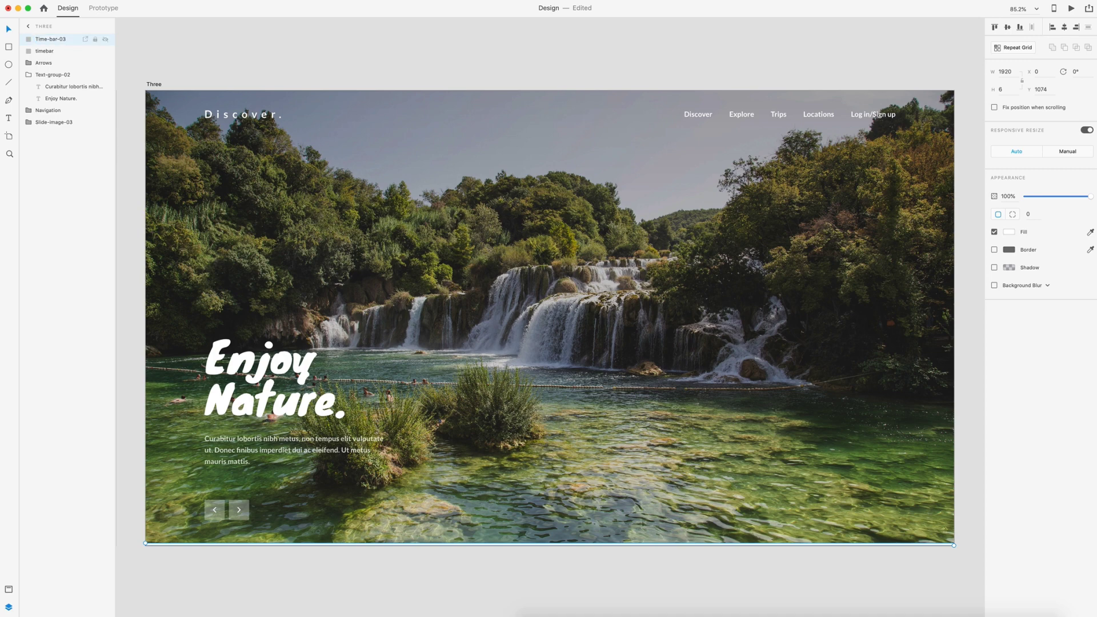
Step: Rename the heading and paragraph group on artboard Three as Text-group-03 and collapse it
left_click(59, 77)
double_click(70, 76)
left_click(73, 75)
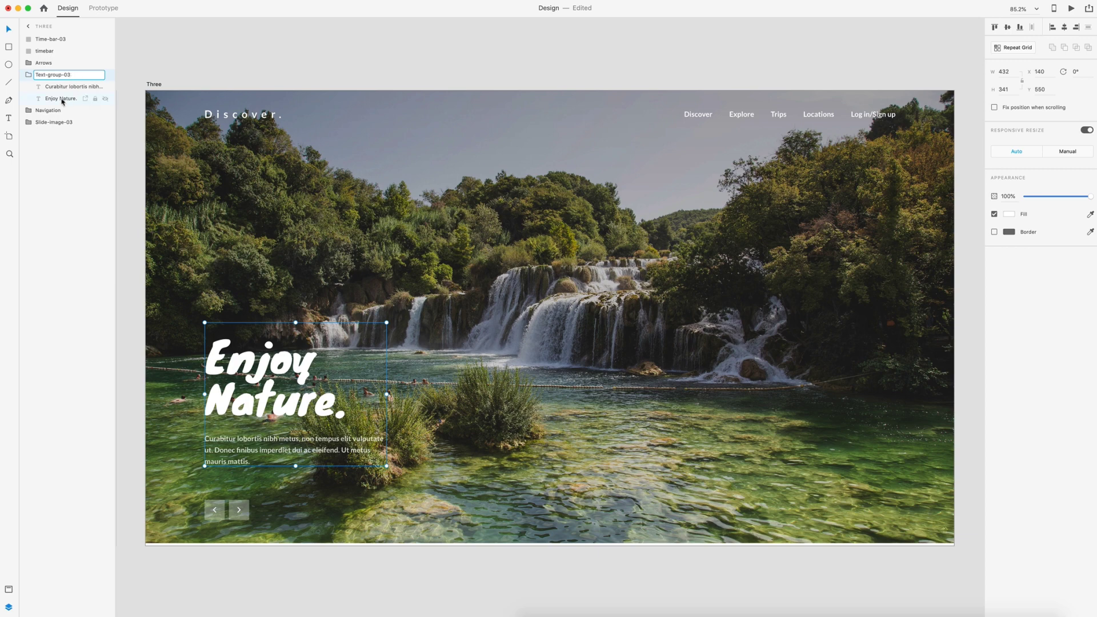
type("3")
left_click(27, 75)
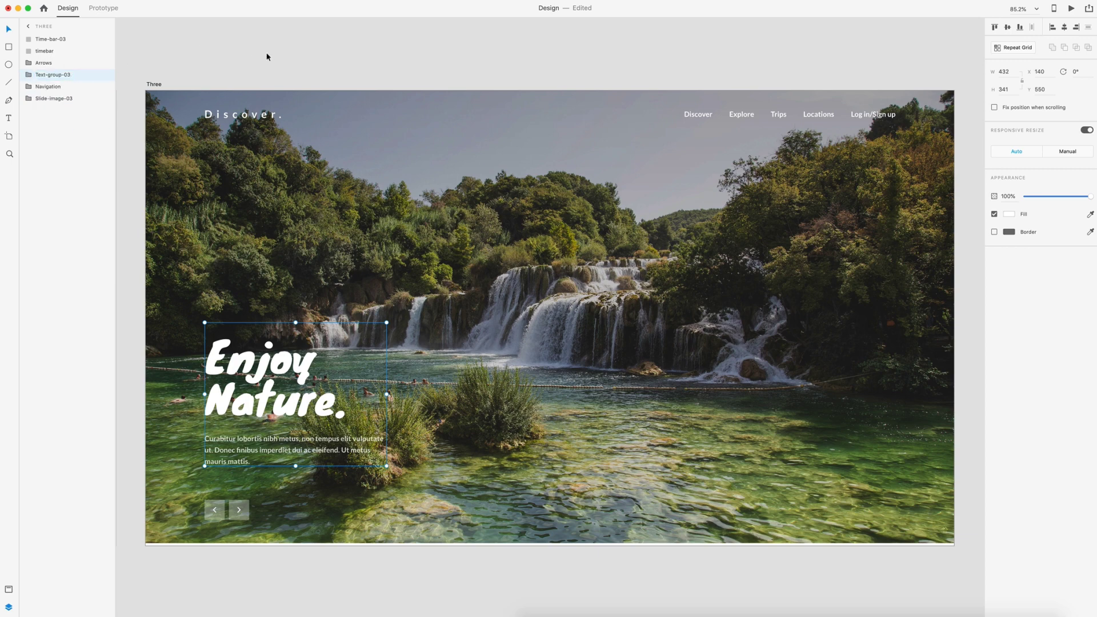
left_click(266, 57)
Step: Lower the opacity of the dark overlay on artboard Two's cabin photo to about 19%
key("super+0")
scroll(583, 439, "up", 5)
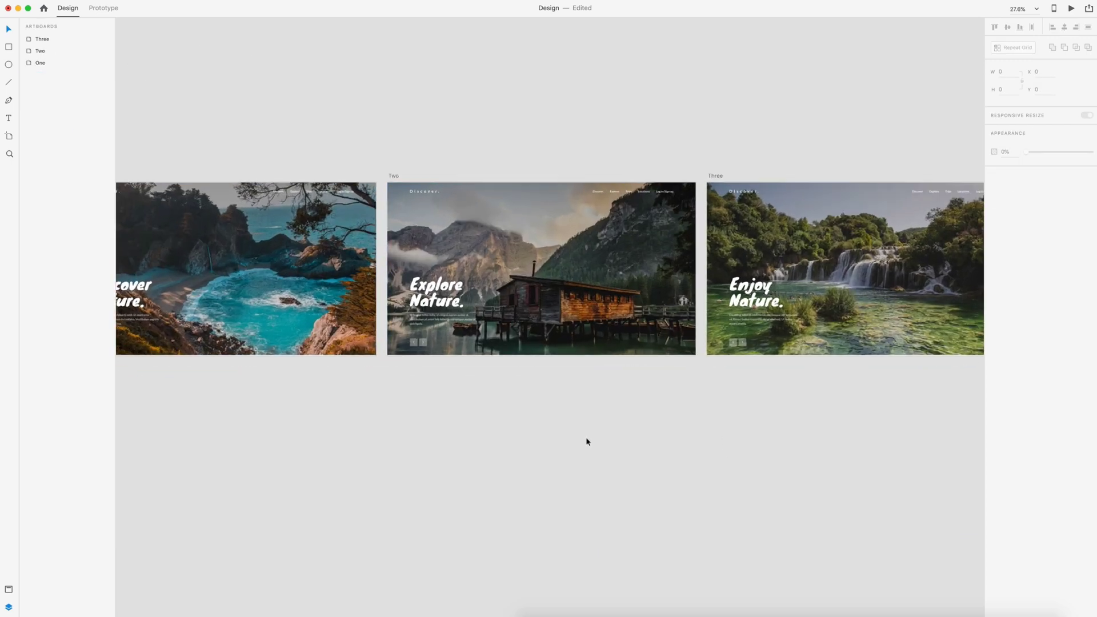
scroll(587, 442, "up", 6)
double_click(560, 263)
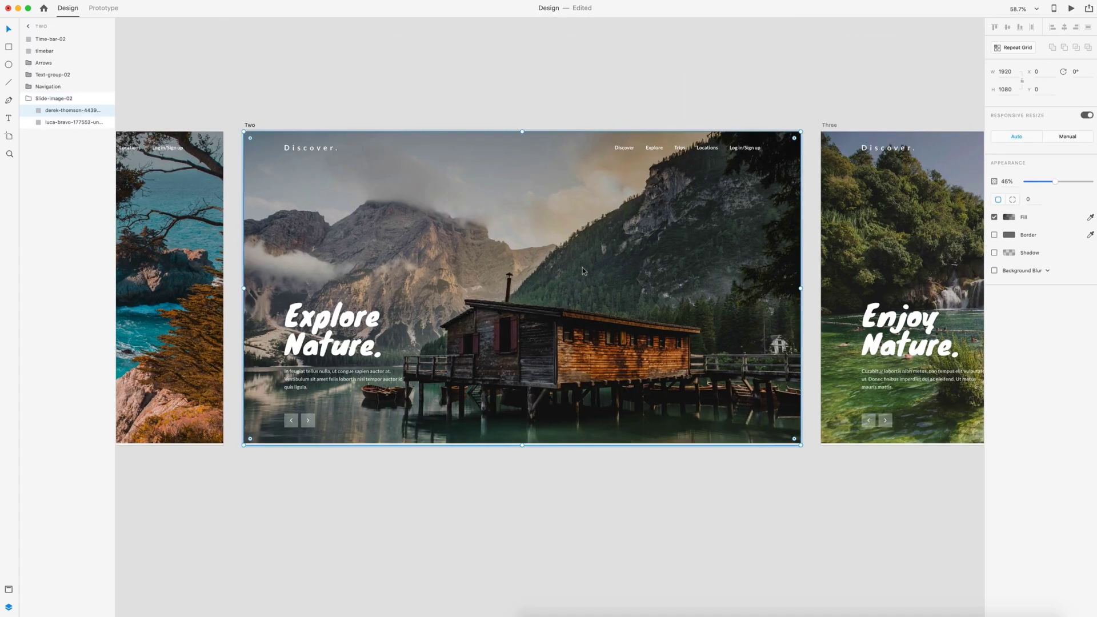
left_click_drag(1057, 185, 1036, 185)
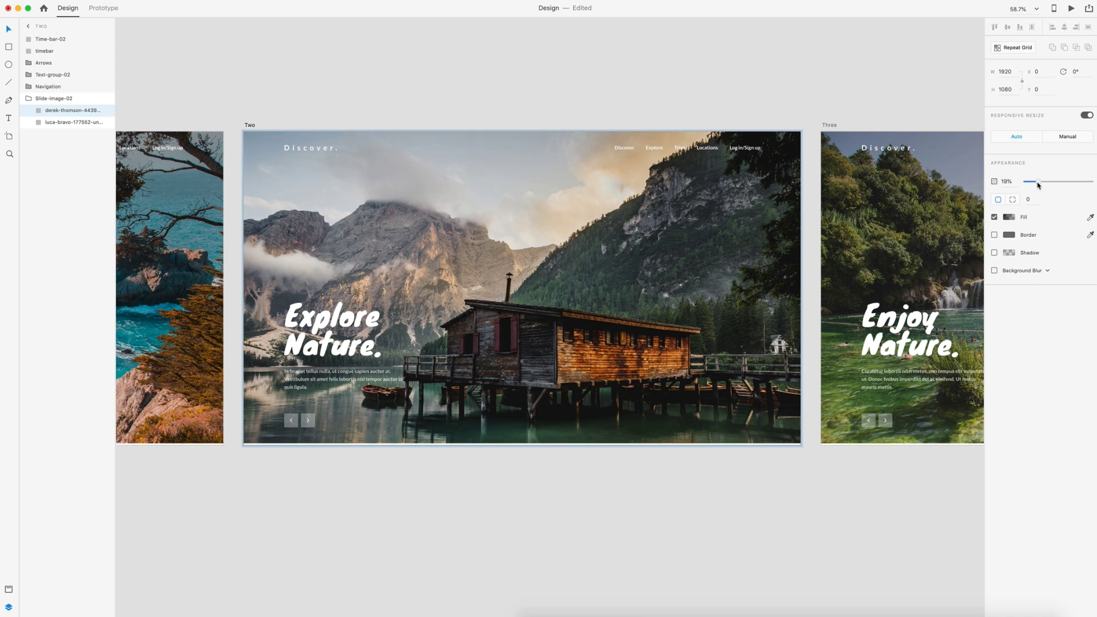
left_click(782, 463)
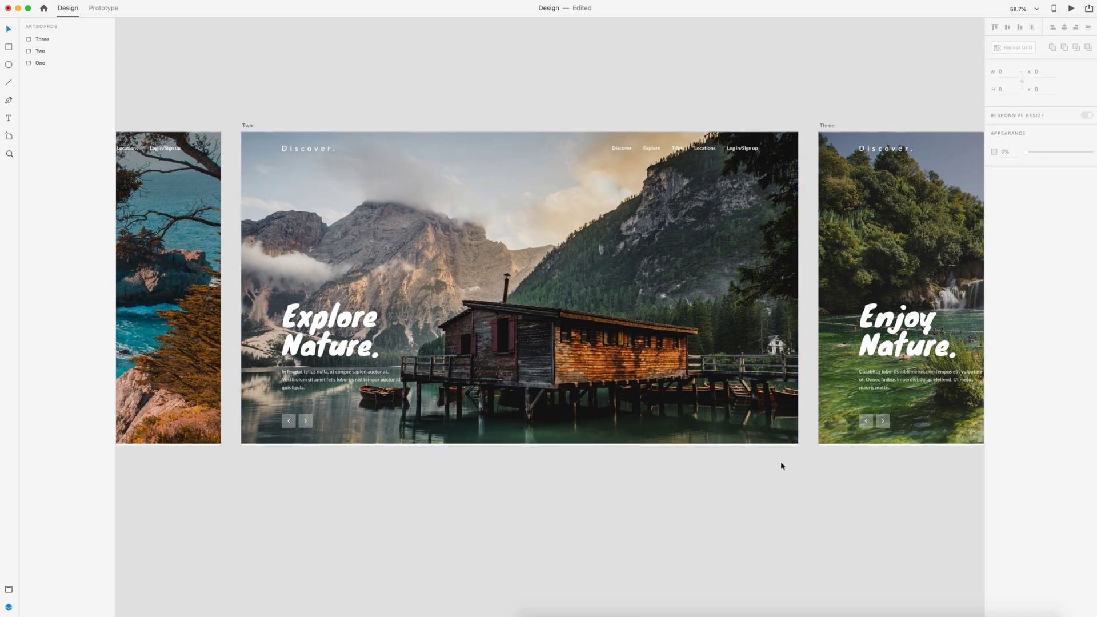
Step: Lower the opacity of the dark overlay on artboard Three's waterfall photo to about 24%
scroll(784, 458, "right", 10)
double_click(672, 281)
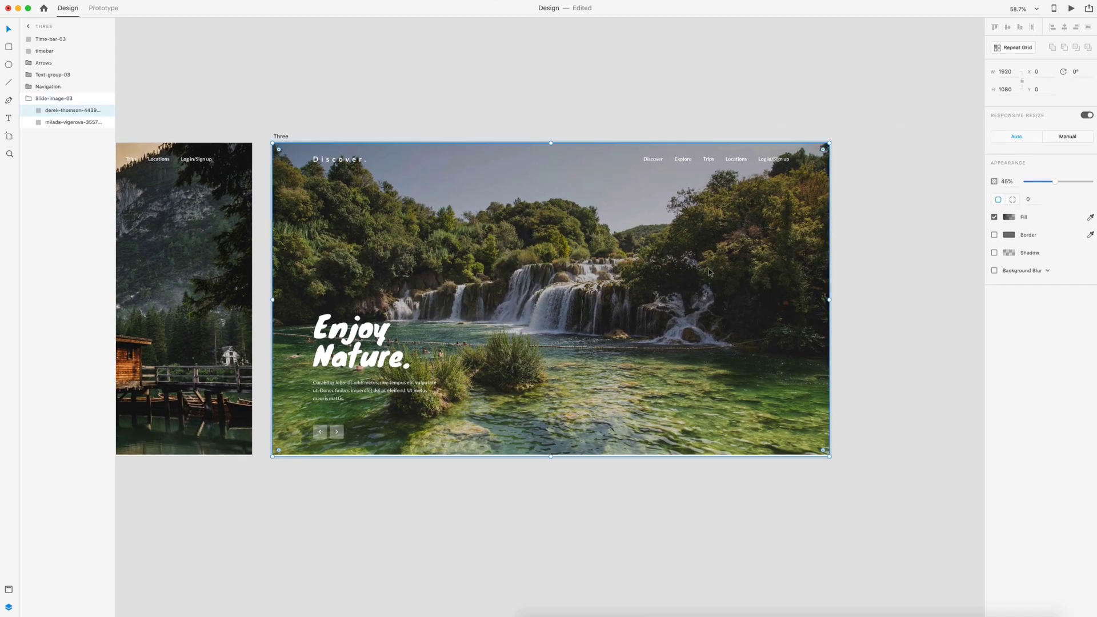
left_click_drag(1054, 183, 1042, 184)
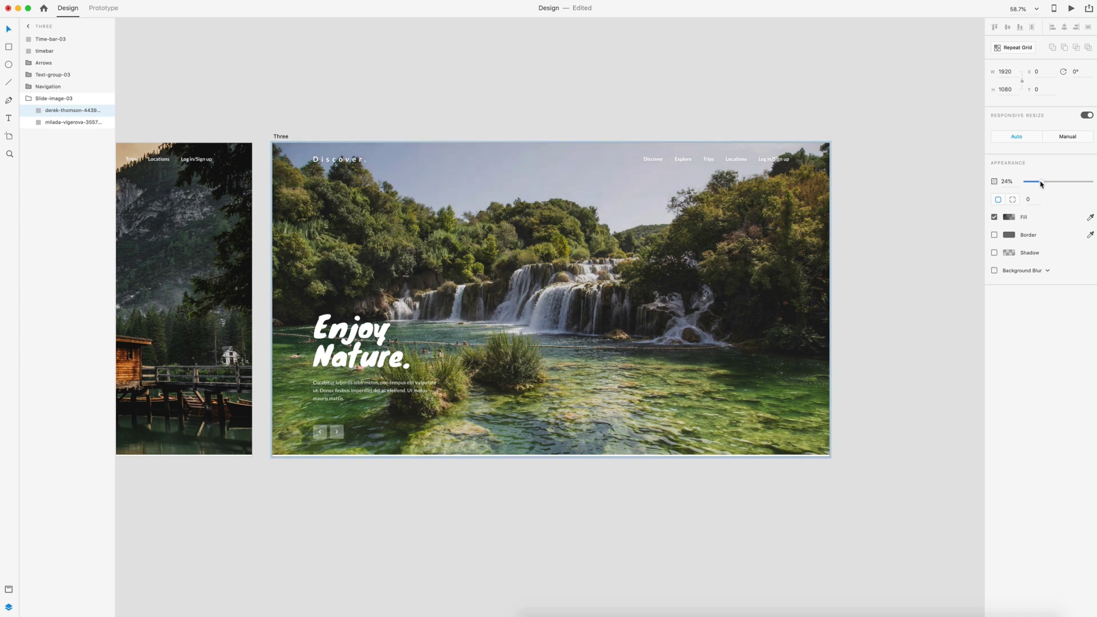
left_click(943, 221)
Step: Stack artboards Two and Three in a single column beneath artboard One, aligned with its edge
key("super+0")
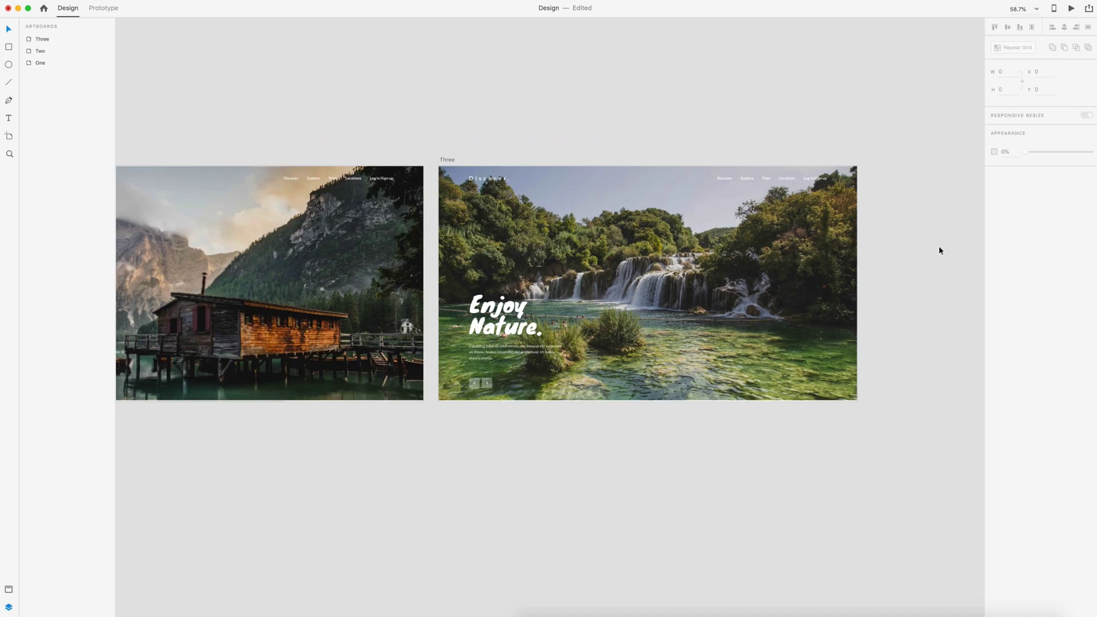
scroll(897, 367, "left", 4)
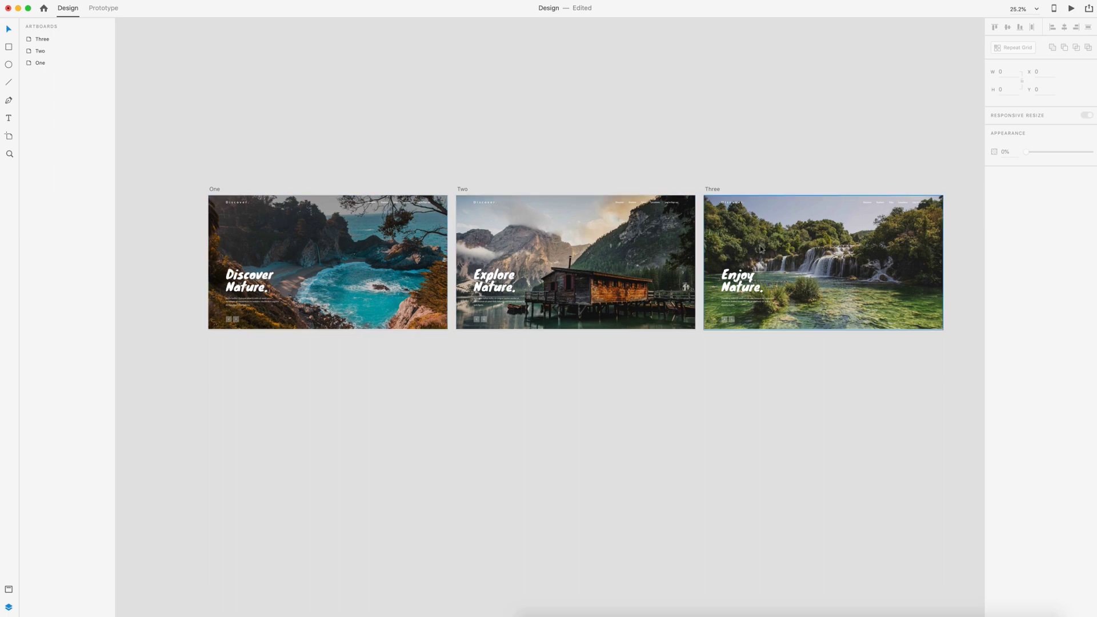
scroll(752, 394, "up", 1)
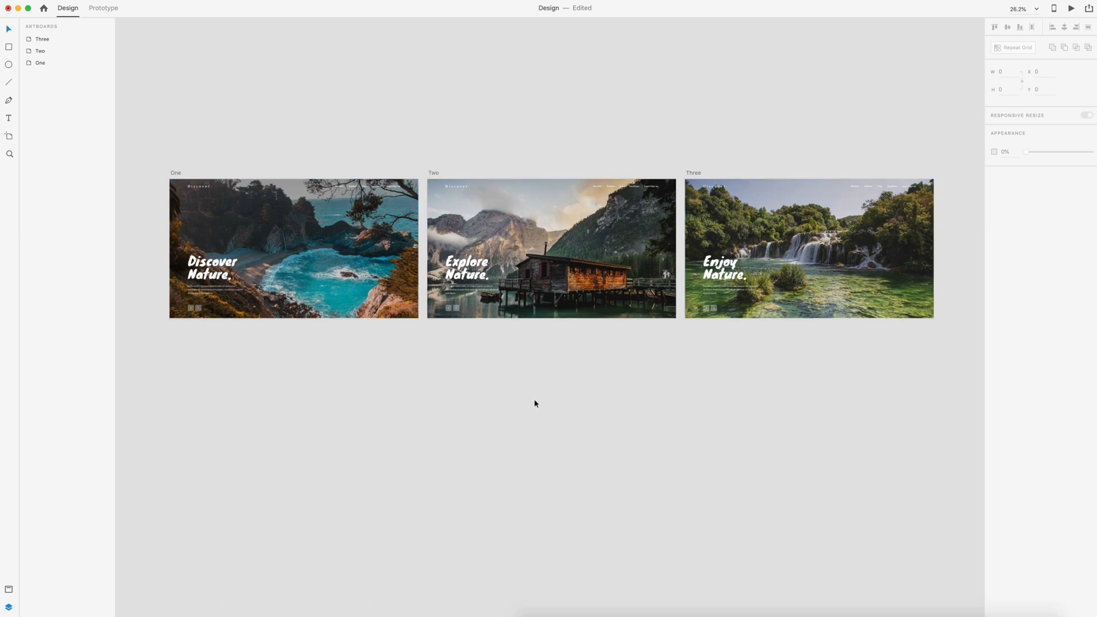
scroll(537, 399, "left", 1)
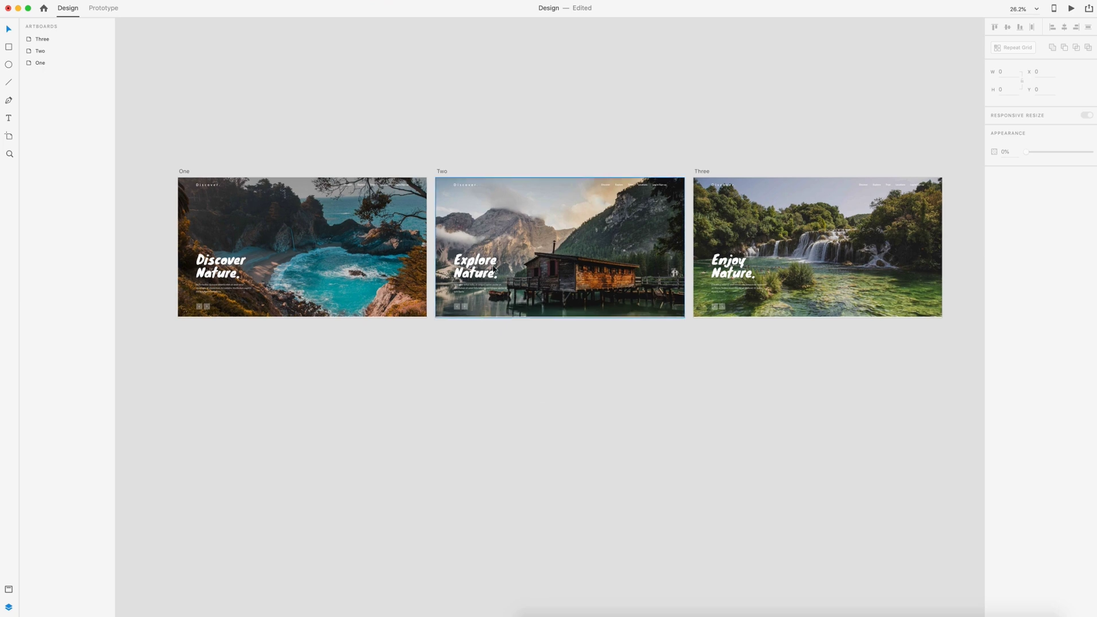
left_click_drag(440, 170, 183, 329)
left_click_drag(701, 174, 184, 488)
left_click(619, 407)
scroll(634, 446, "down", 3)
scroll(634, 446, "left", 2)
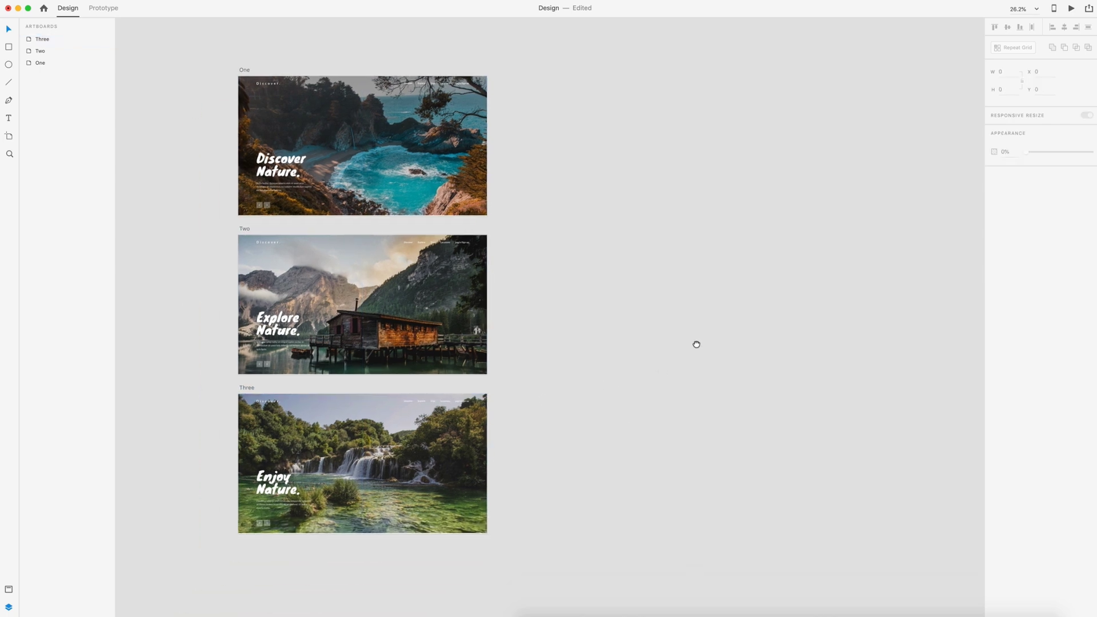
Step: Duplicate artboards One, Two and Three so that each copy sits beside its original
left_click(247, 76)
key("super+d")
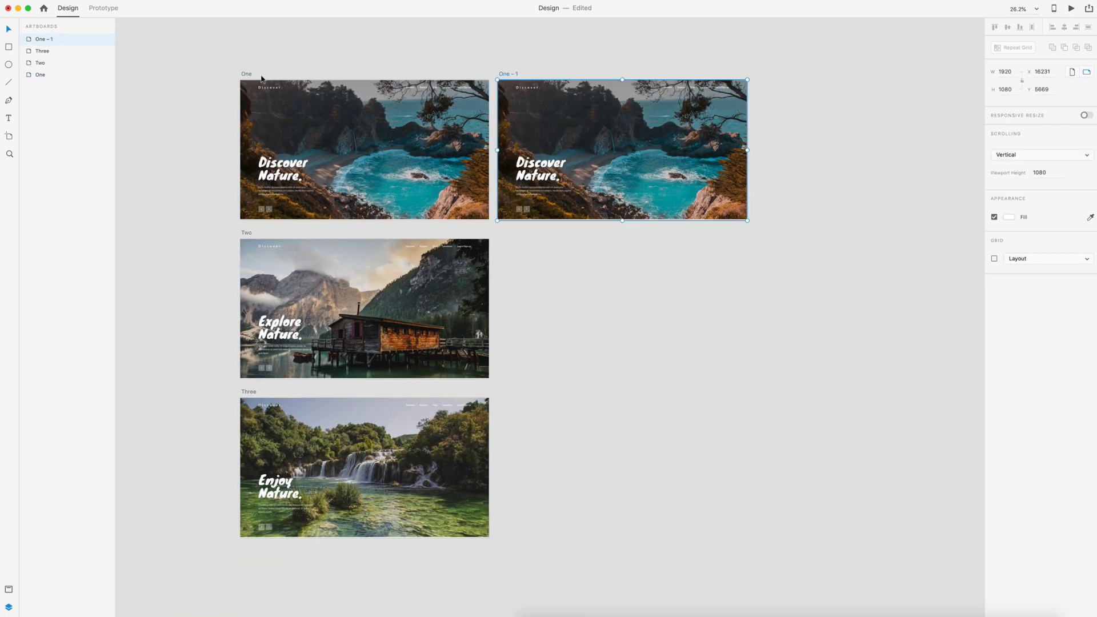
left_click(246, 233)
key("super+d")
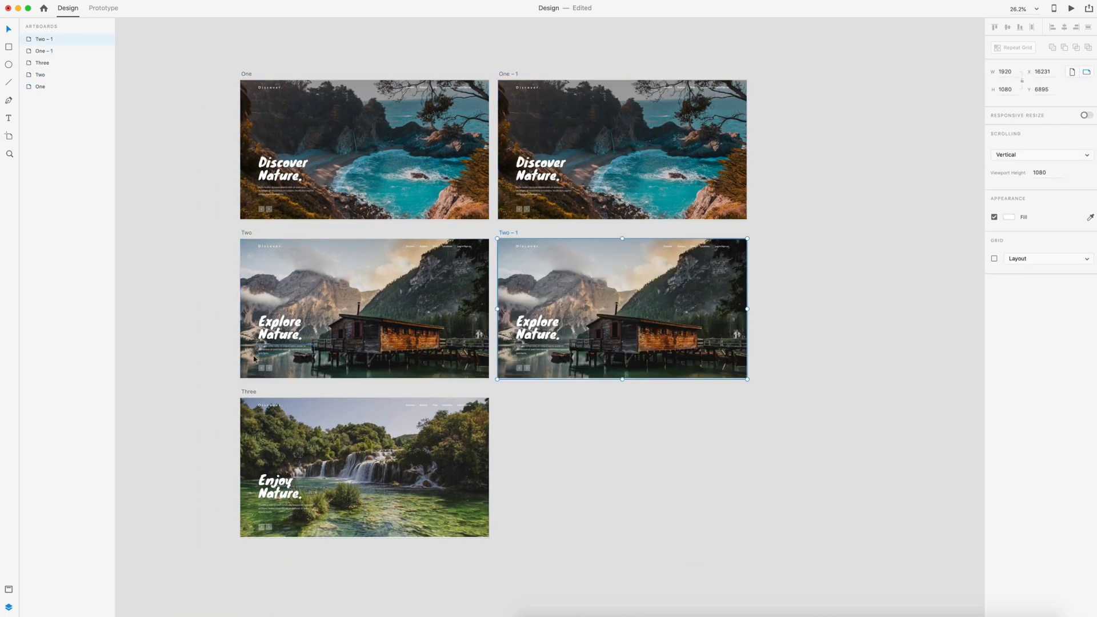
left_click(245, 392)
key("super+d")
left_click(889, 375)
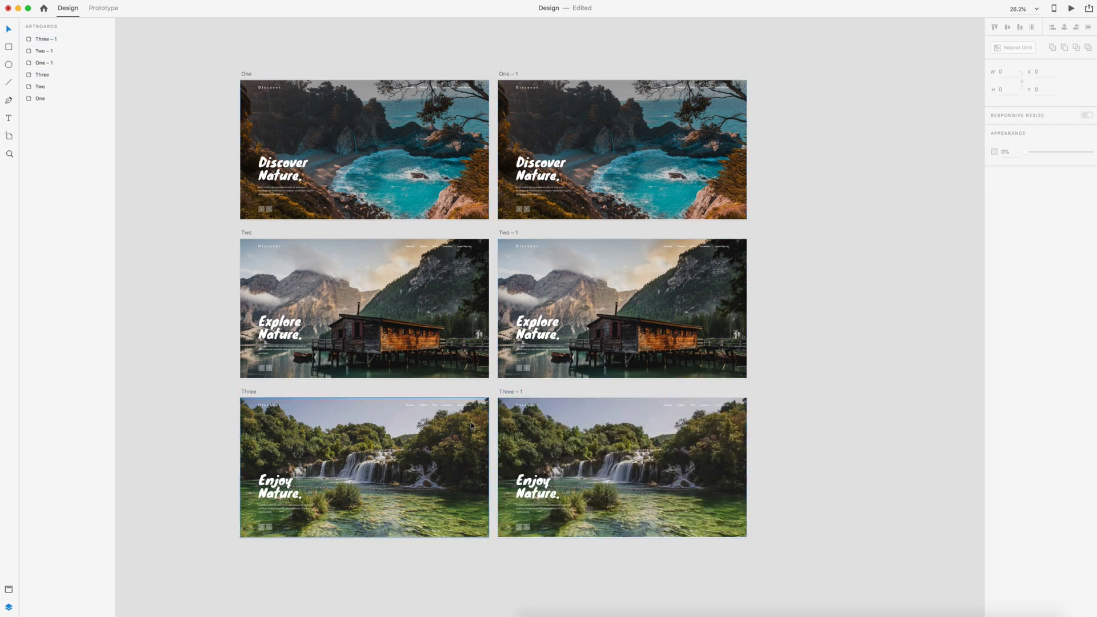
Step: Rename the three duplicated artboards One – Full, Two – Full and Three – Full
left_click(518, 75)
key("super+3")
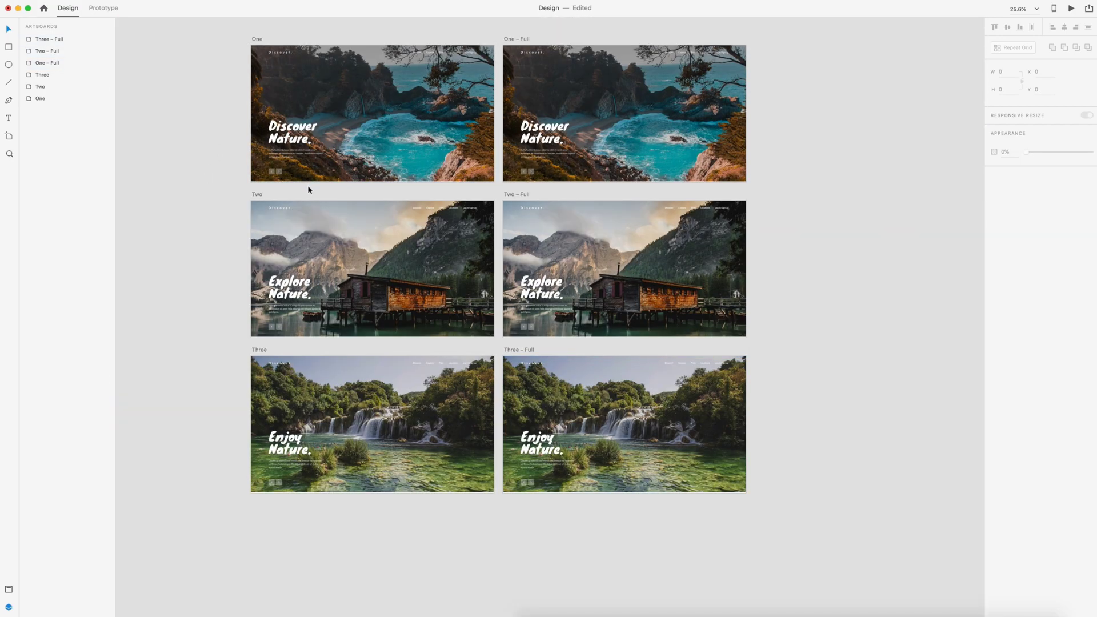
Step: Set the width of the white time bar along the bottom edge of artboard One to 0.5
scroll(308, 185, "up", 5)
scroll(491, 190, "up", 5)
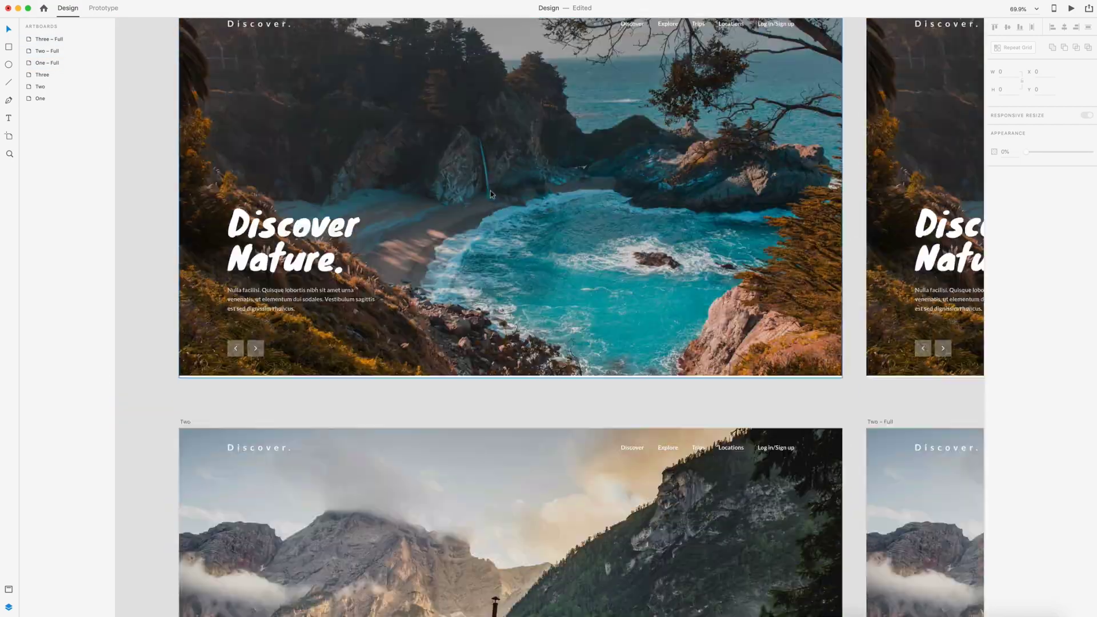
scroll(527, 360, "down", 1)
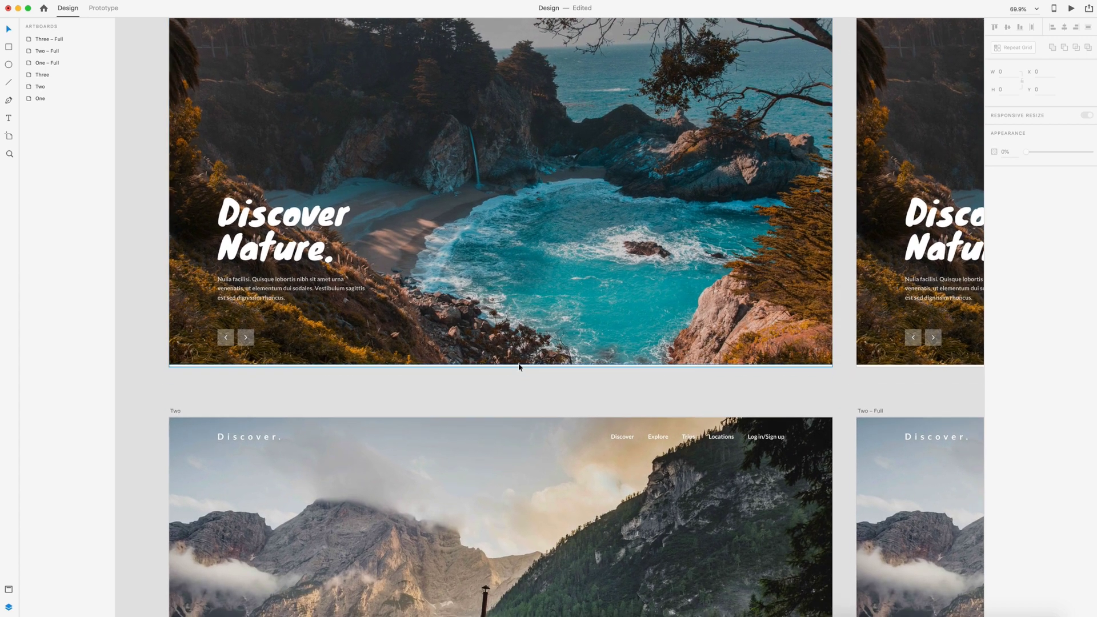
left_click(519, 367)
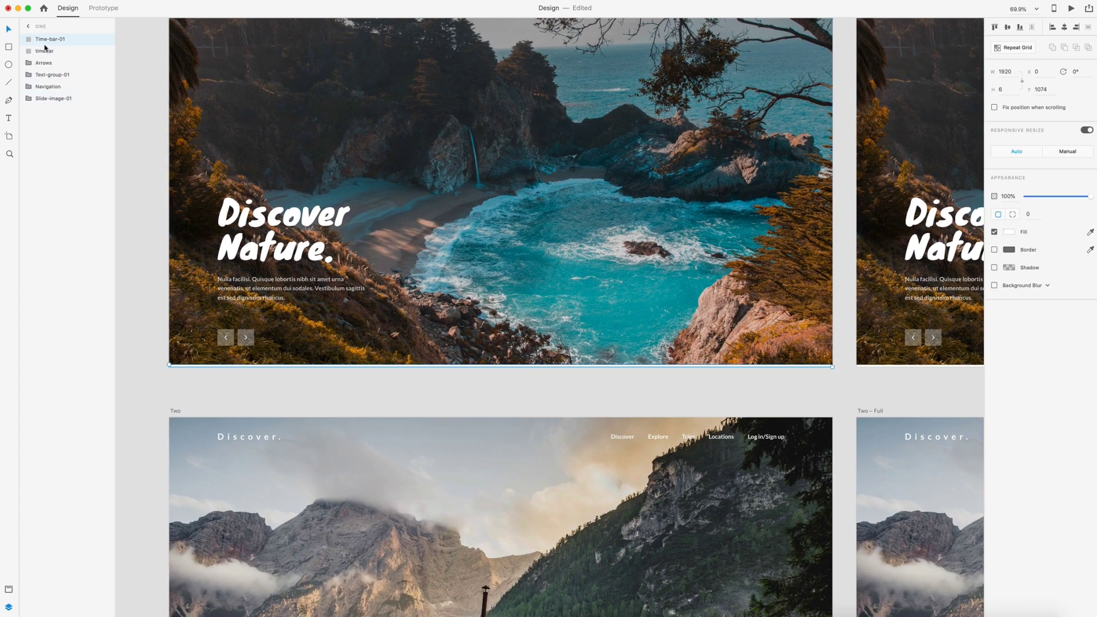
left_click(1008, 72)
type("0.5")
key("Return")
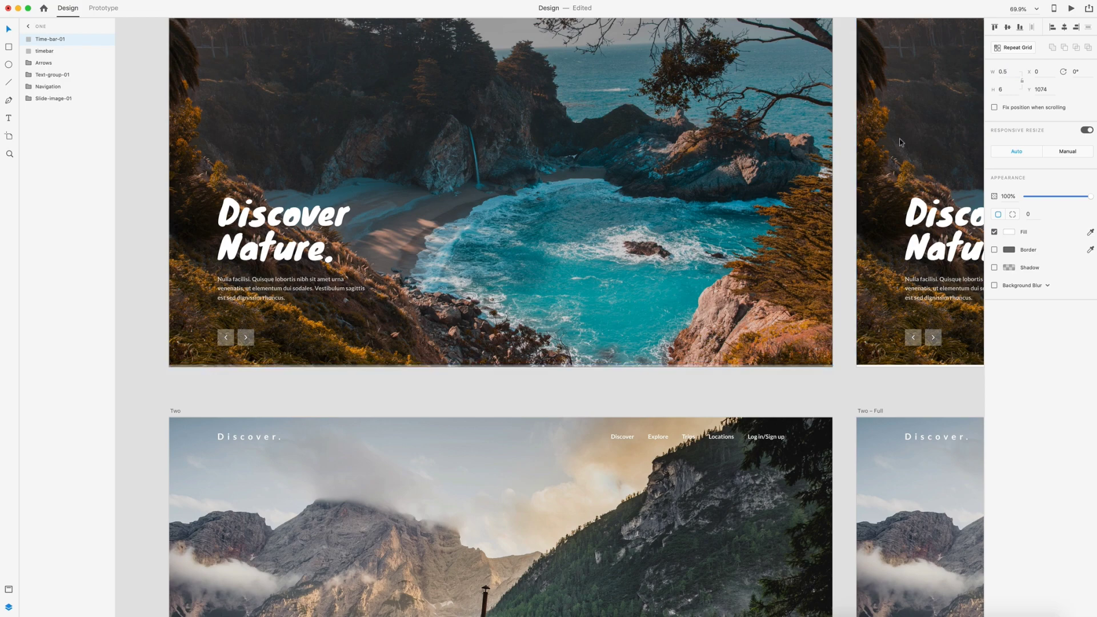
Step: Set the width of the white time bars along the bottom edges of artboards Two and Three to 0.5
scroll(276, 354, "down", 6)
left_click(400, 447)
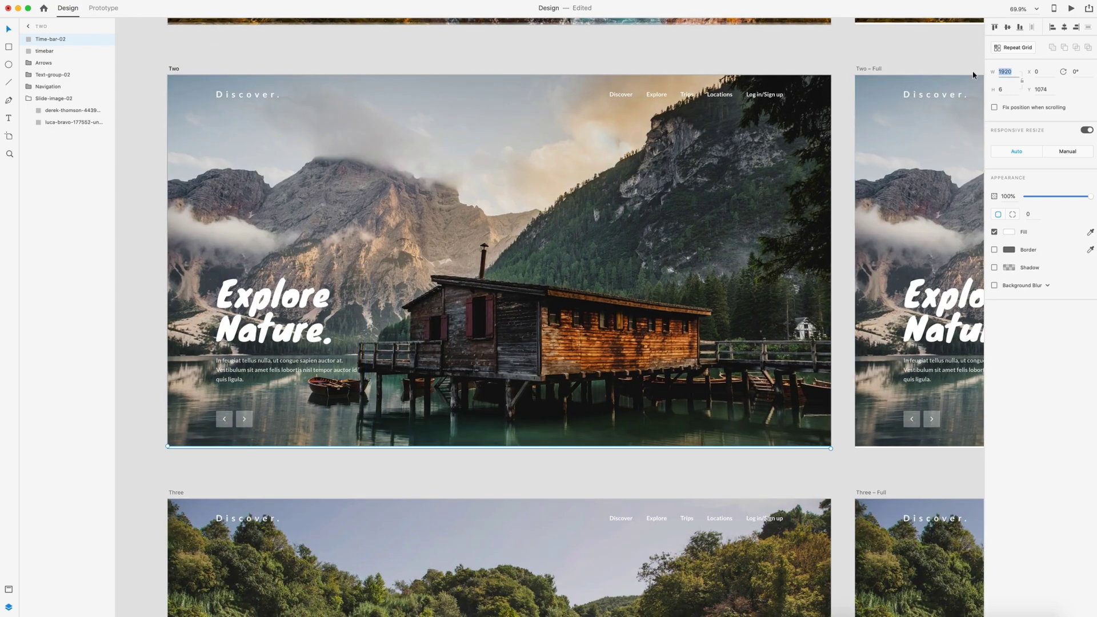
type("0.5")
key("Return")
scroll(299, 172, "down", 5)
left_click(588, 546)
key("super+0")
left_click(912, 335)
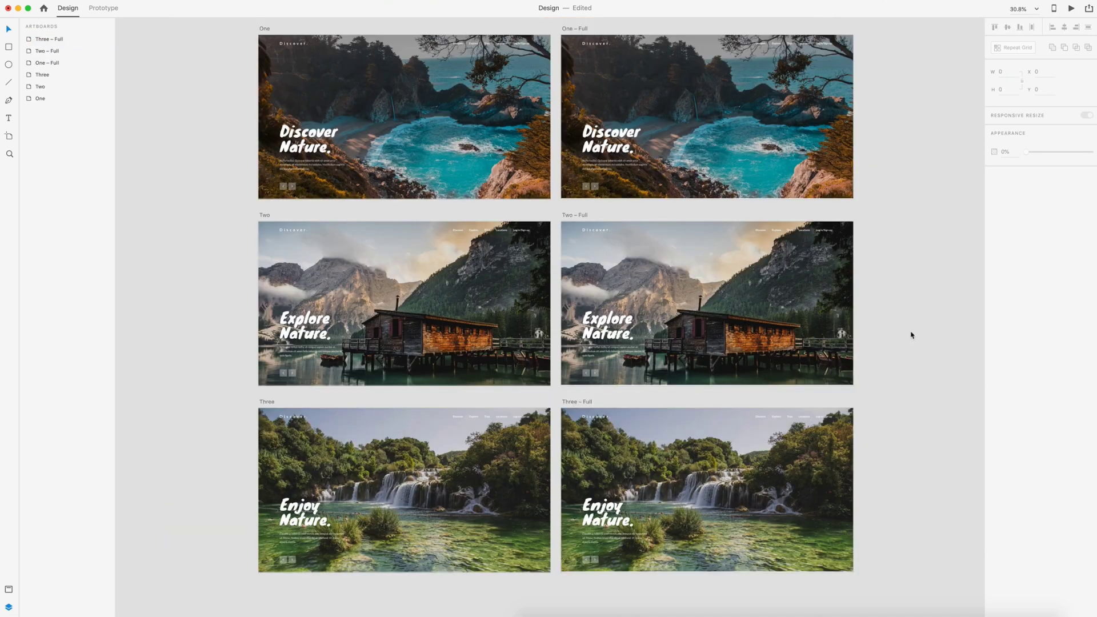
Step: Switch to prototyping and link artboard One to One – Full with a time-triggered Auto-Animate transition
scroll(912, 335, "up", 1)
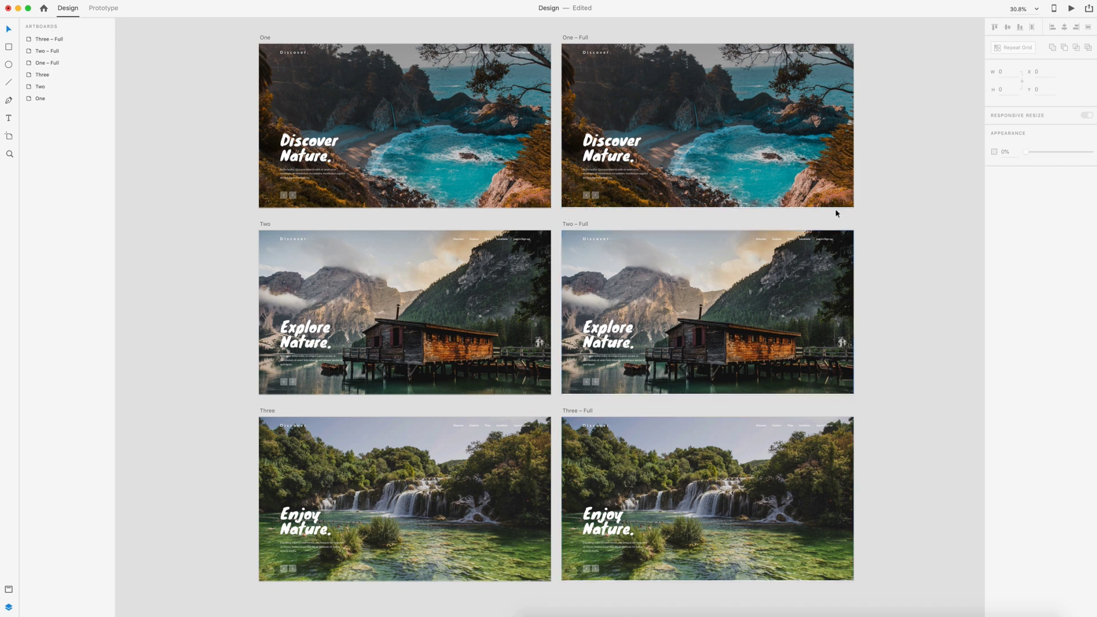
left_click(103, 9)
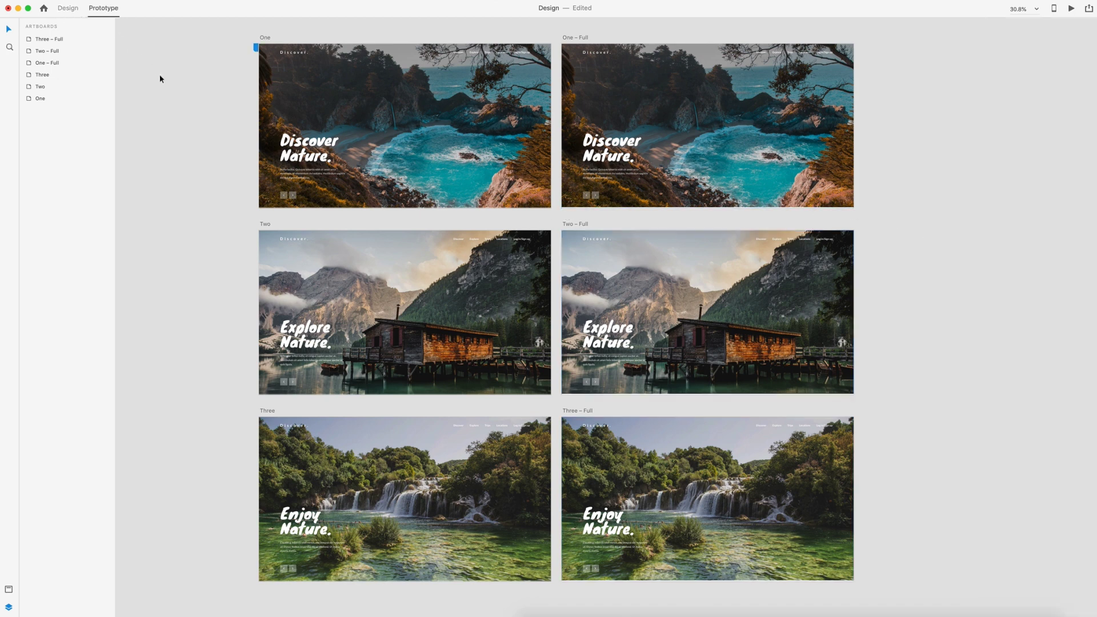
left_click(265, 40)
left_click_drag(554, 116, 643, 122)
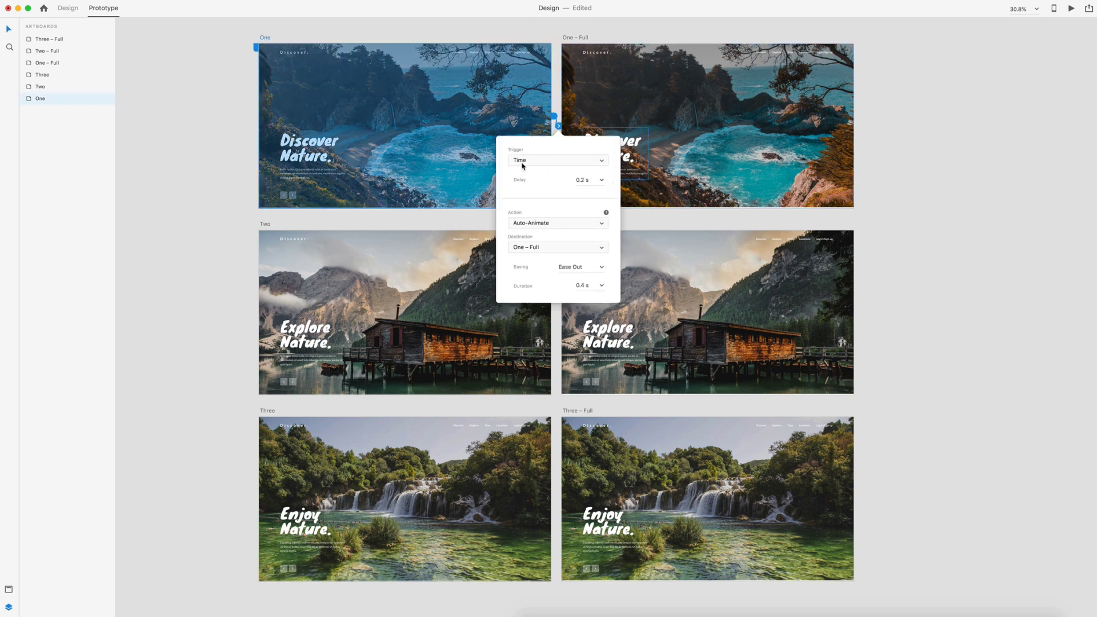
Step: Set the One to One – Full transition to a 1 s delay, no easing and a 1 s duration
left_click(600, 181)
left_click(580, 228)
left_click(602, 267)
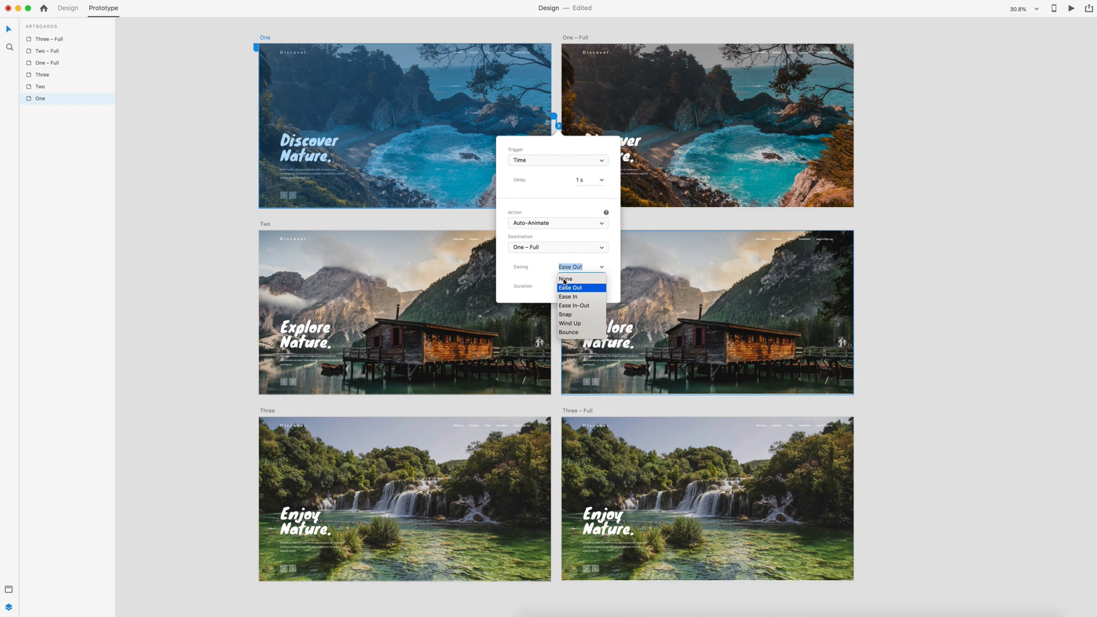
left_click(565, 280)
left_click(602, 285)
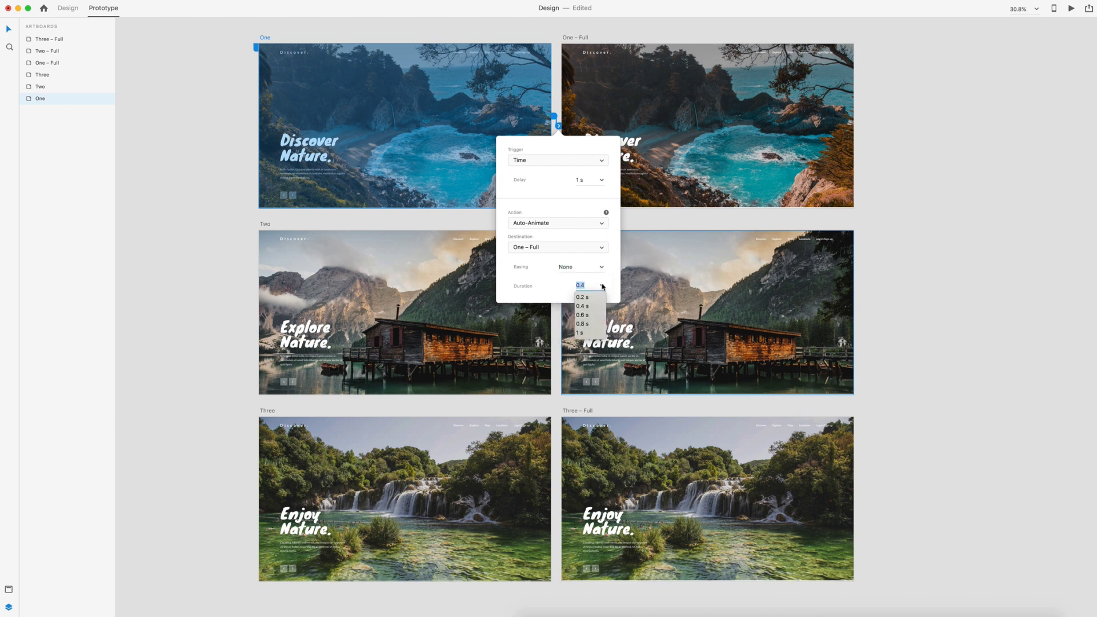
left_click(587, 333)
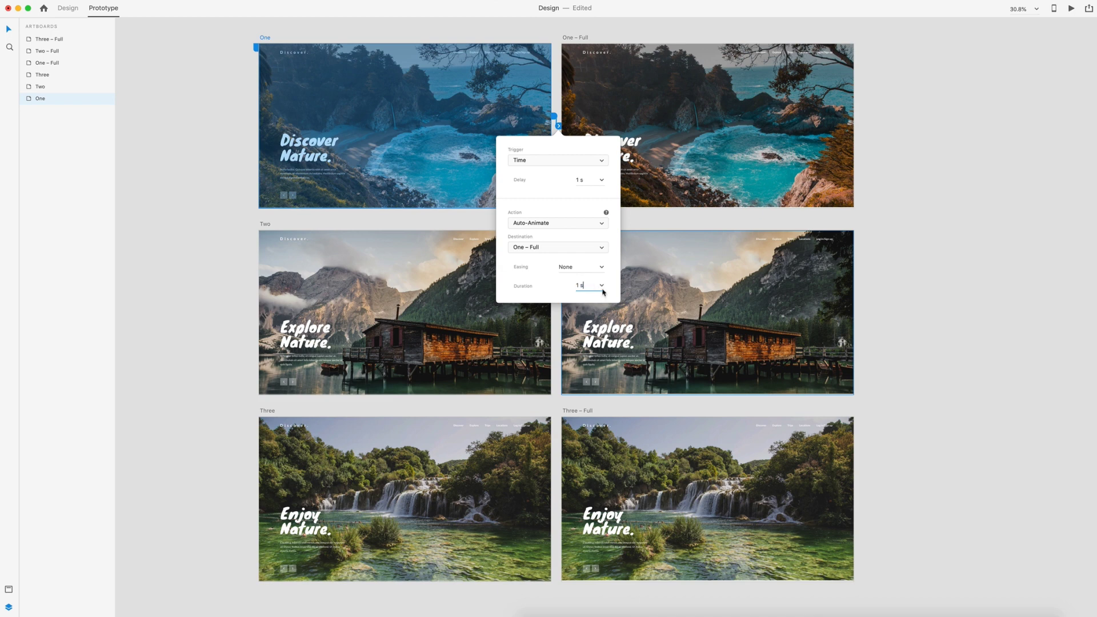
Step: Link artboard Two to Two – Full with a timed Auto-Animate transition using a 1 s delay, no easing and 1 s duration
left_click(254, 221)
scroll(257, 211, "down", 1)
left_click(260, 207)
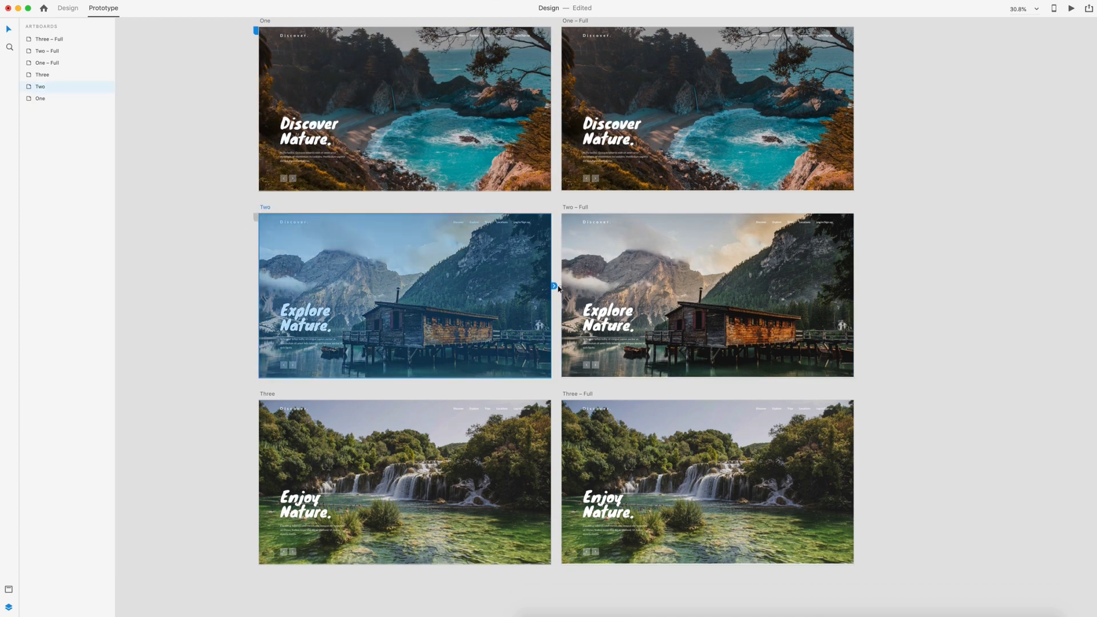
left_click_drag(553, 286, 583, 289)
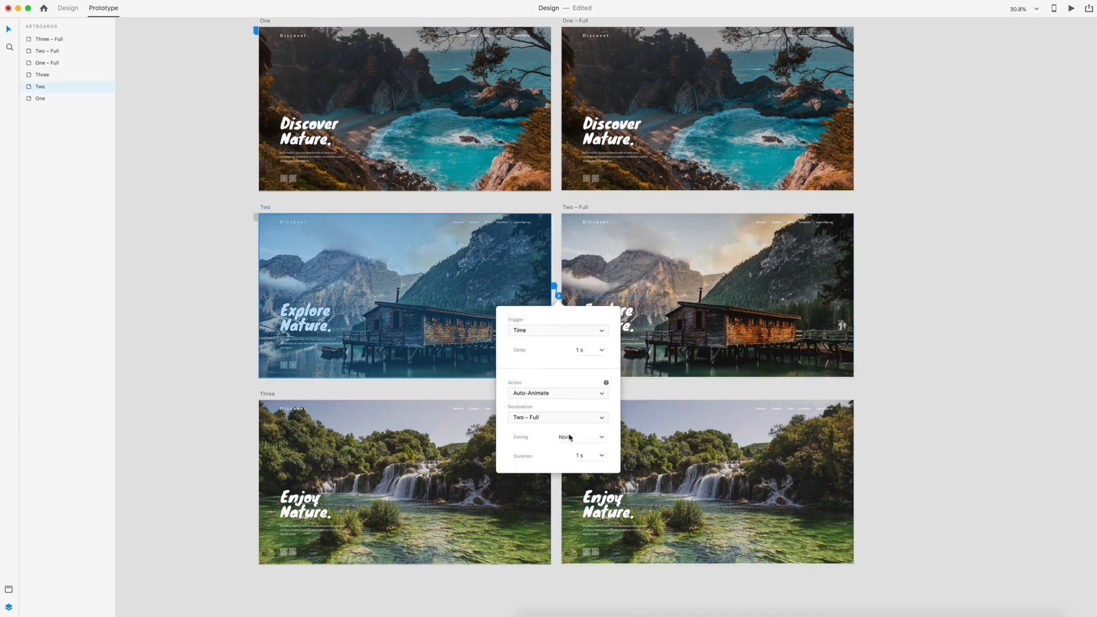
Step: Link artboard Three to Three – Full, reusing the timed Auto-Animate transition settings
left_click(300, 404)
left_click(299, 404)
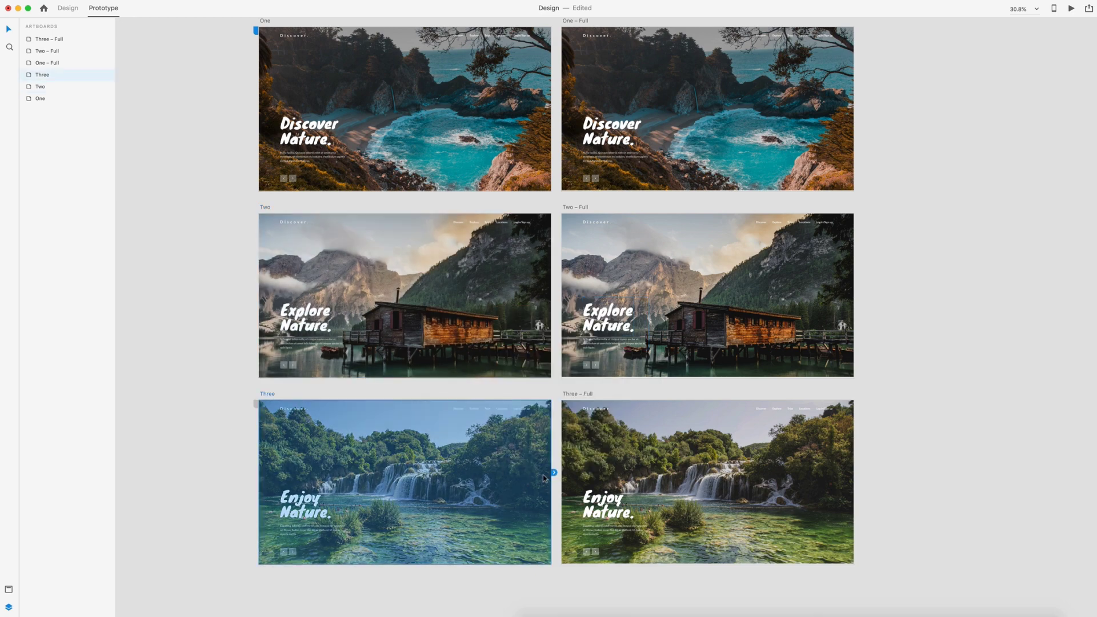
left_click_drag(554, 472, 627, 484)
left_click(953, 371)
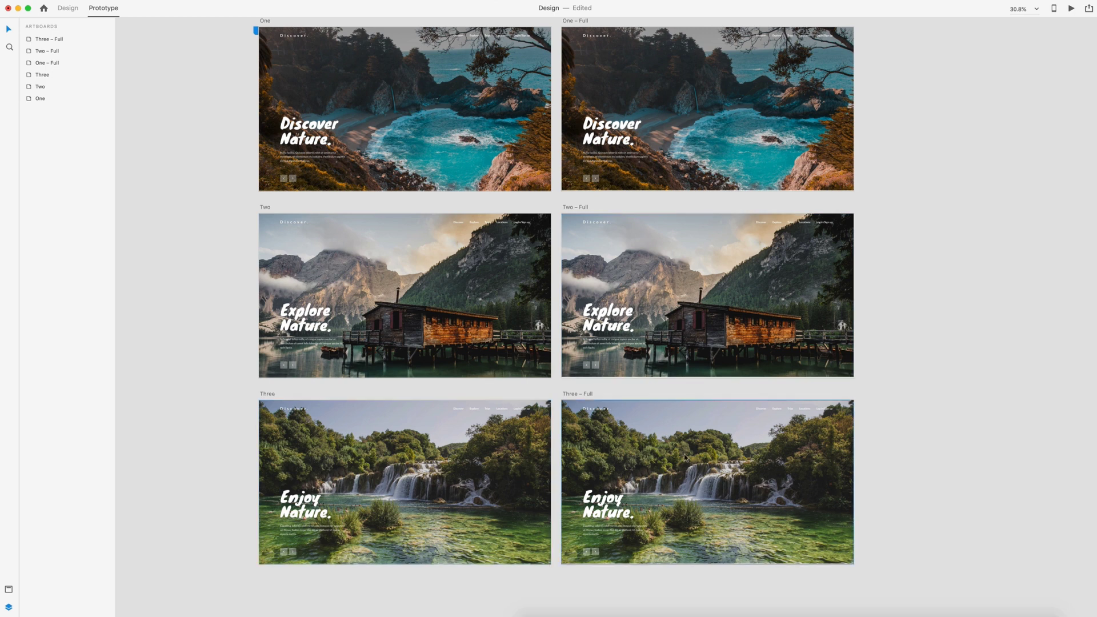
Step: Link artboard One – Full to artboard Two with a time-triggered Auto-Animate transition
scroll(554, 299, "up", 2)
left_click(571, 71)
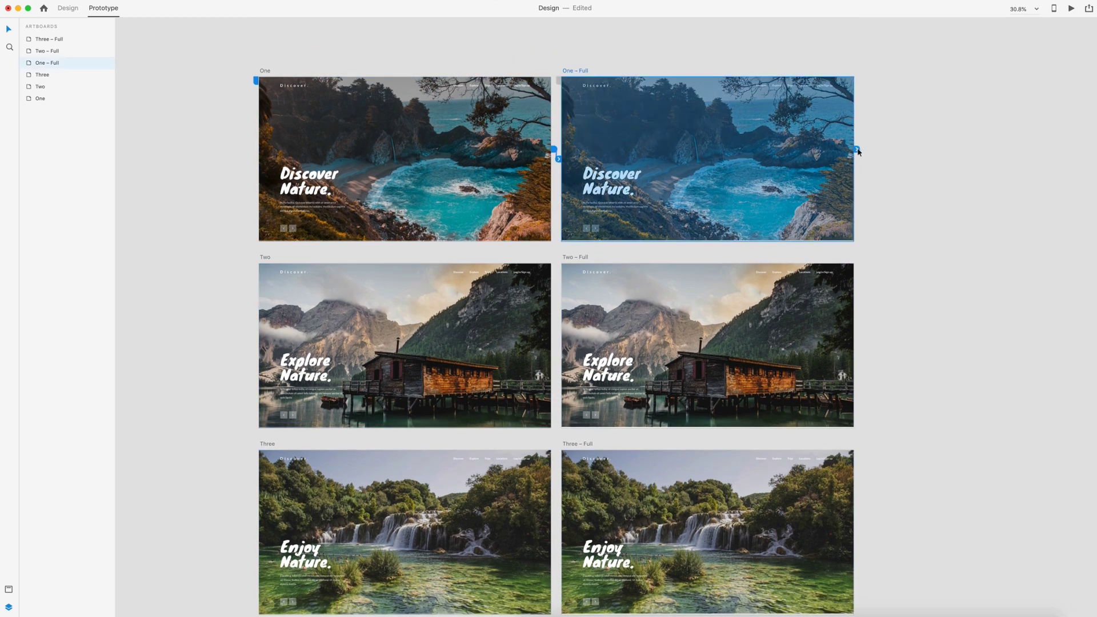
left_click_drag(858, 151, 448, 351)
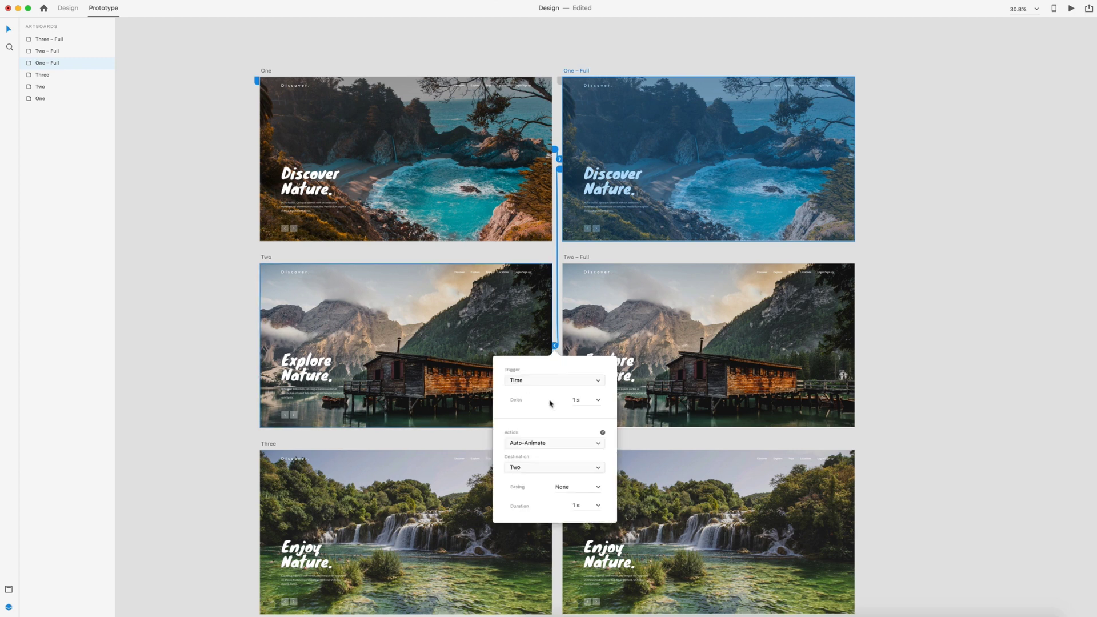
Step: Set the One – Full to Two transition to a 0.2 s delay, Ease Out easing and a 0.4 s duration
left_click(593, 403)
left_click(585, 415)
left_click(599, 488)
left_click(564, 509)
left_click(599, 507)
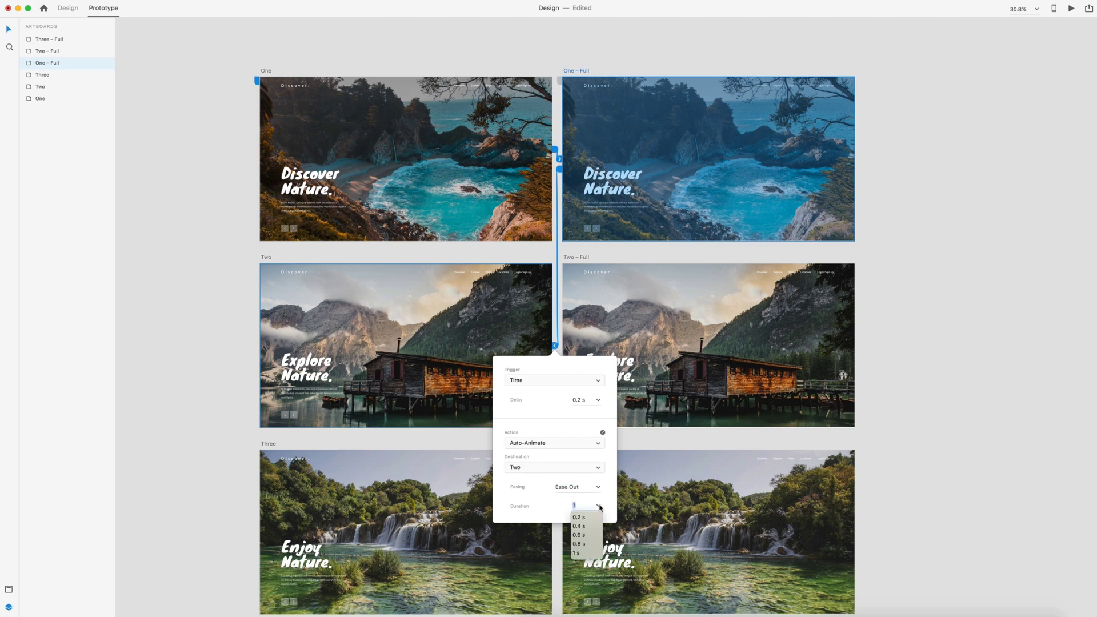
left_click(579, 526)
left_click(971, 343)
Step: Link artboard Two – Full to artboard Three with a timed Auto-Animate transition using 0.2 s delay, Ease Out and 0.4 s duration
scroll(973, 339, "down", 2)
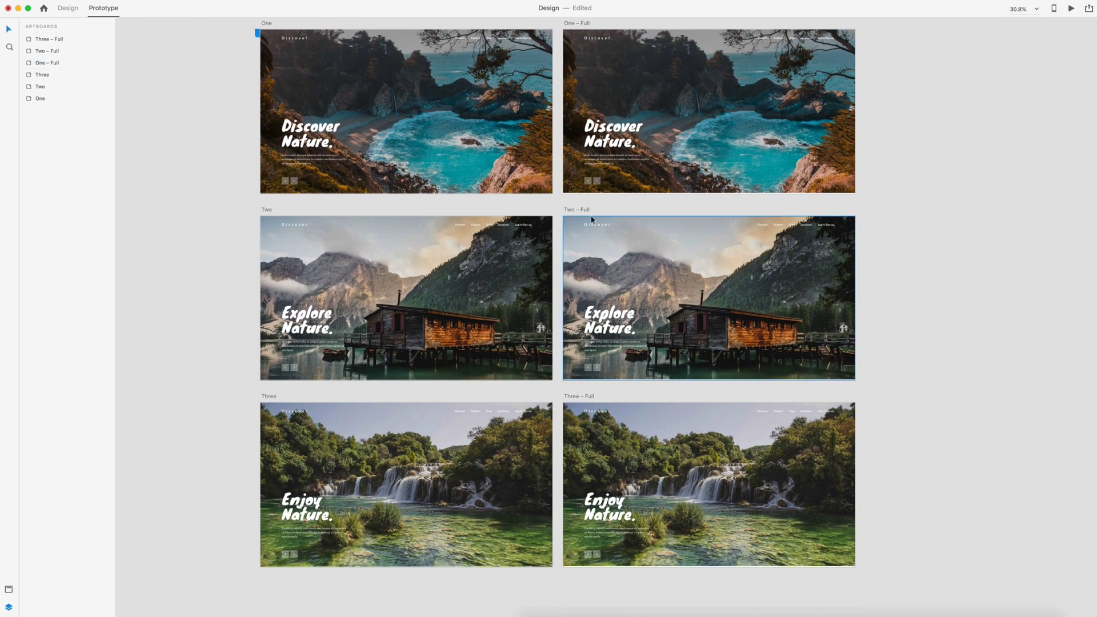
left_click(577, 211)
left_click_drag(858, 290, 457, 475)
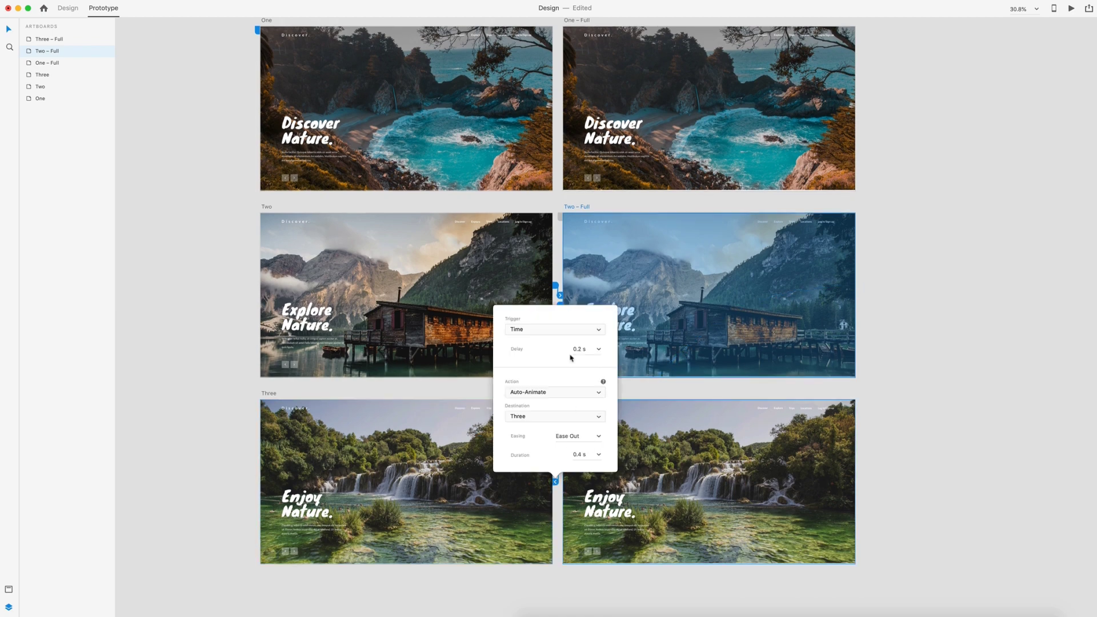
left_click(896, 402)
Step: Link artboard Three – Full back to artboard One with a timed Auto-Animate transition using 0.2 s delay, Ease Out and 0.4 s duration
left_click(590, 395)
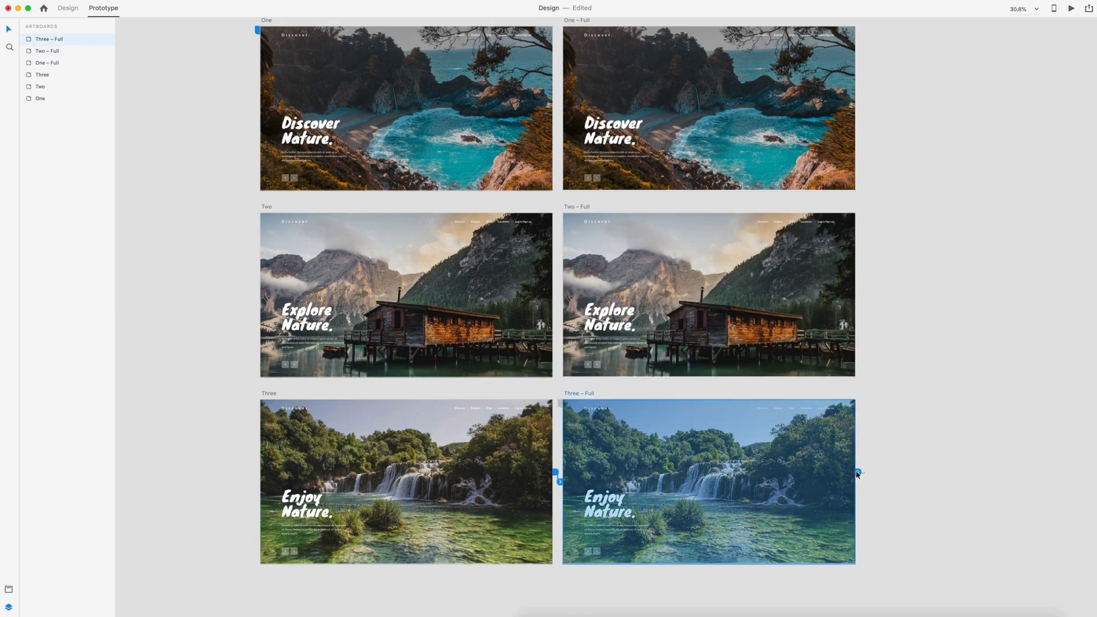
left_click_drag(858, 473, 462, 90)
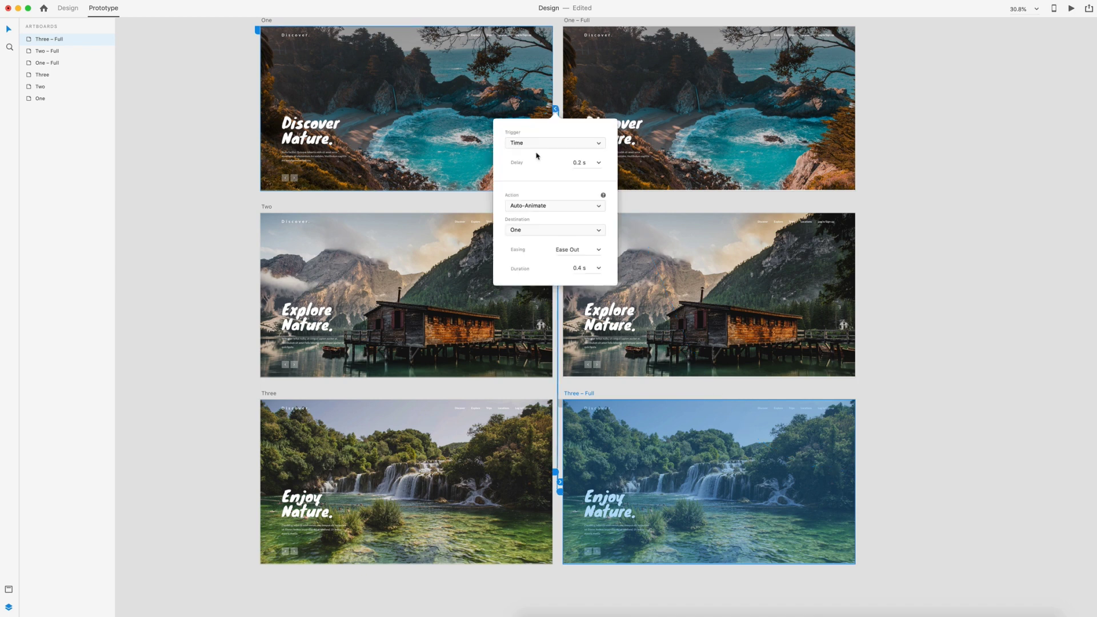
left_click(951, 143)
Step: Play the slider prototype in a preview to check the automatic transitions, and close the preview
scroll(951, 146, "up", 2)
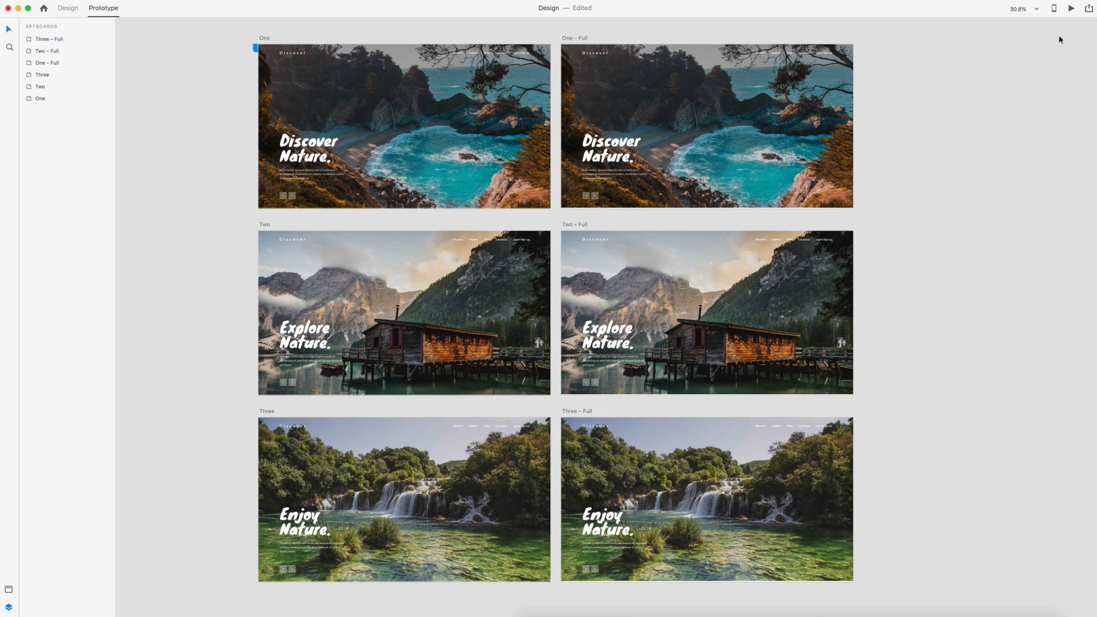
left_click(1072, 8)
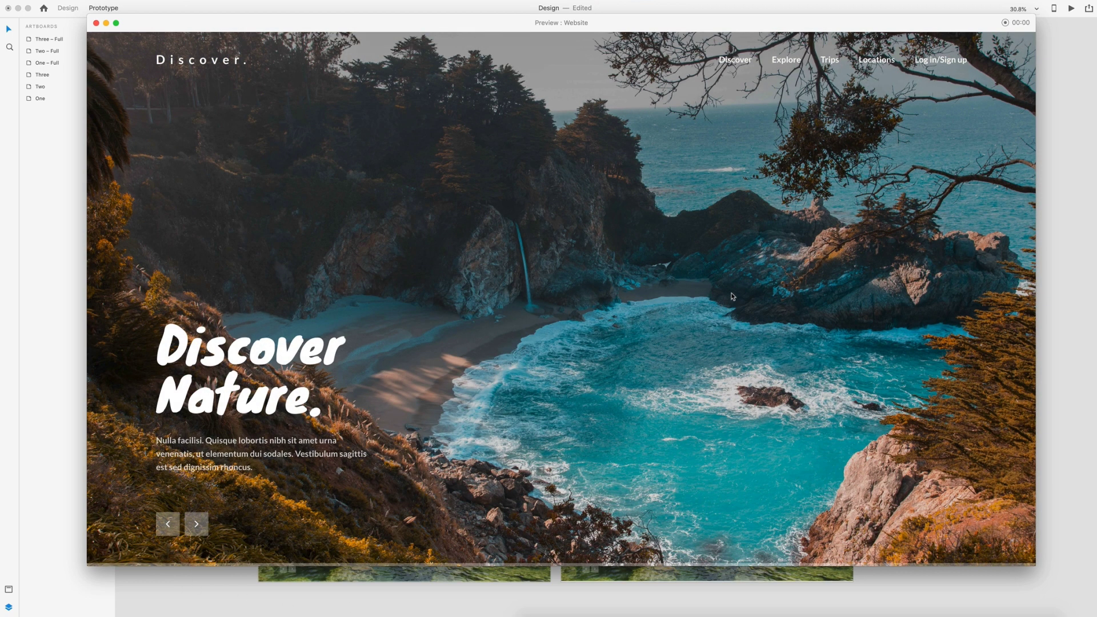
key("super+w")
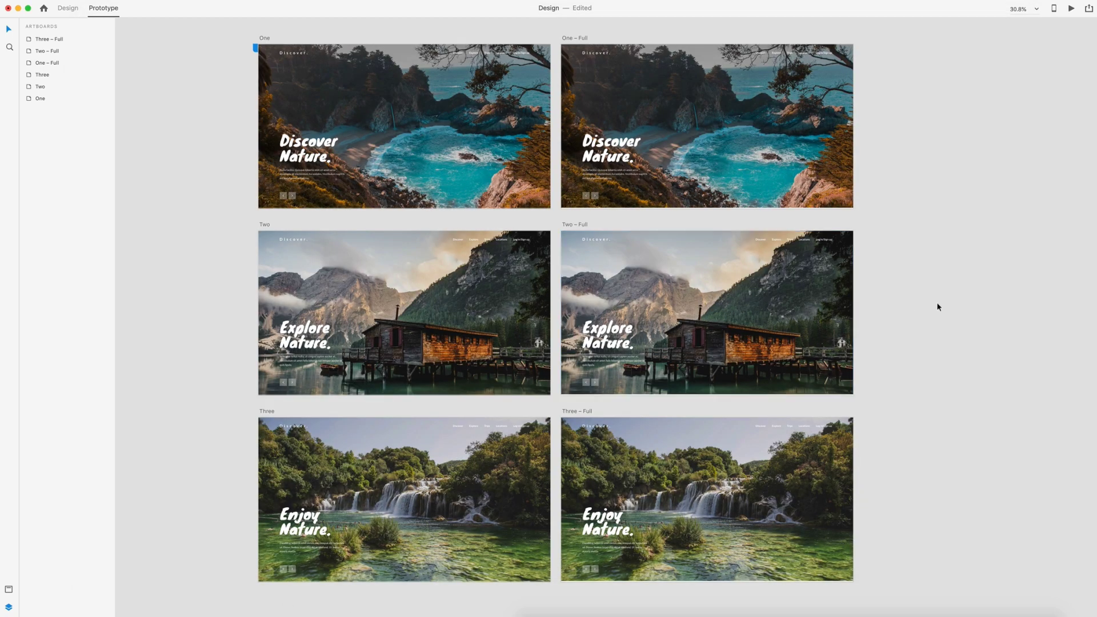
Step: Compare the time bars along the bottom edges of artboards One and One – Full
scroll(938, 307, "up", 2)
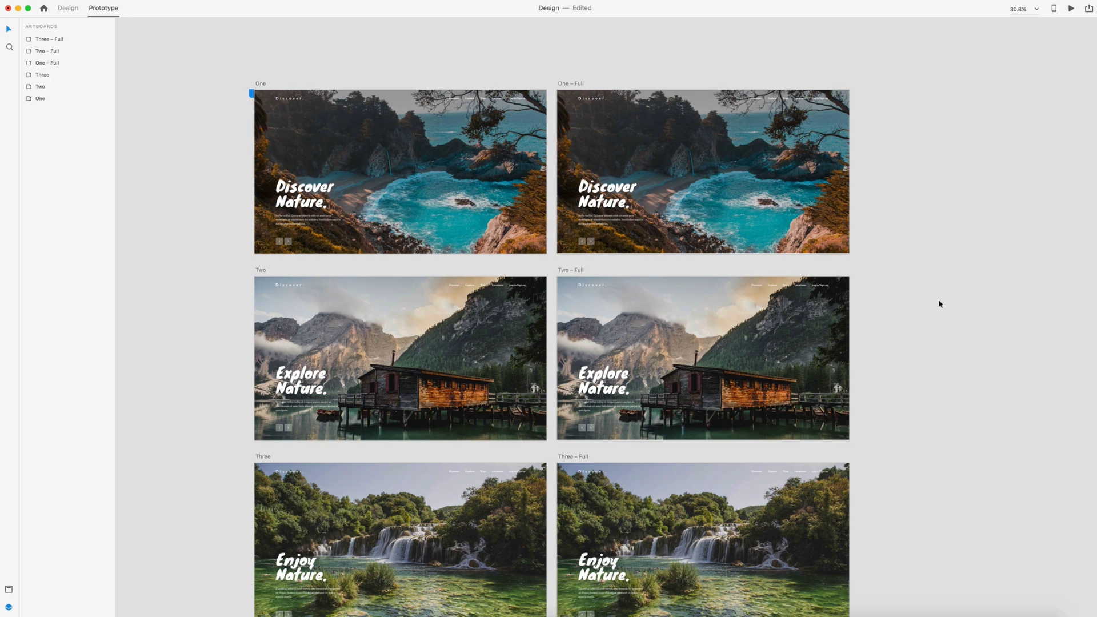
scroll(938, 300, "up", 1)
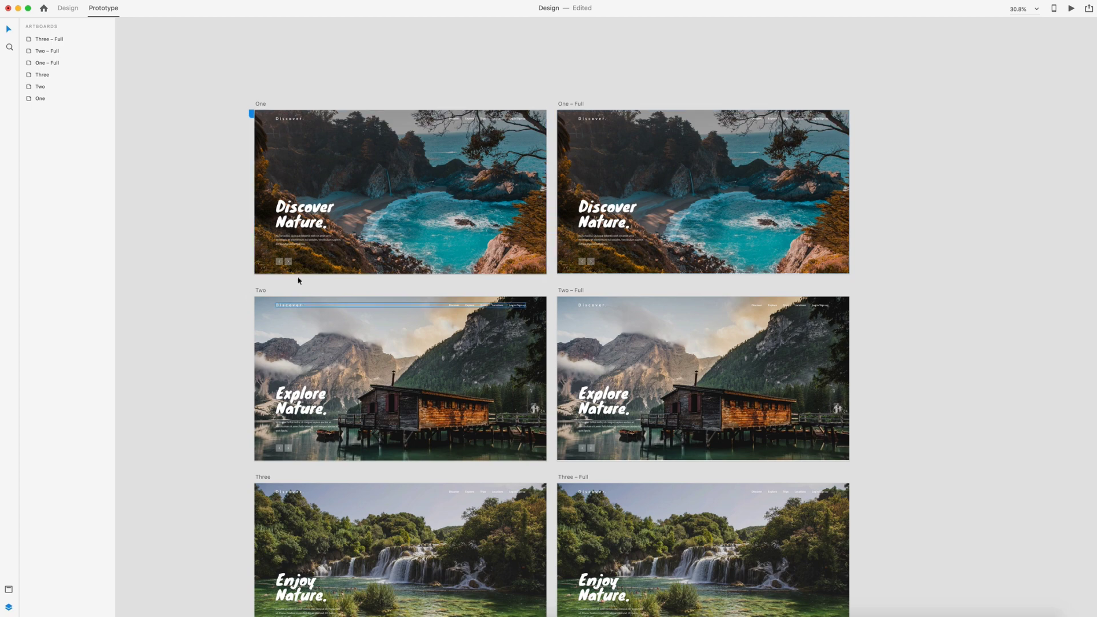
scroll(247, 284, "up", 3)
scroll(246, 284, "up", 3)
scroll(329, 224, "up", 5)
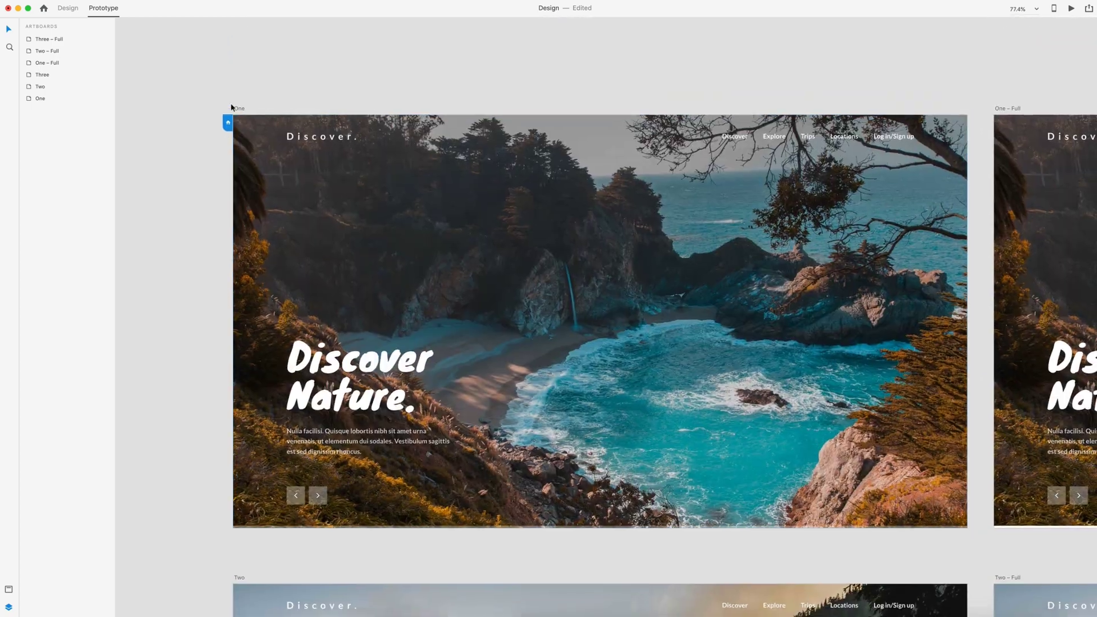
scroll(330, 224, "down", 2)
scroll(330, 224, "down", 1)
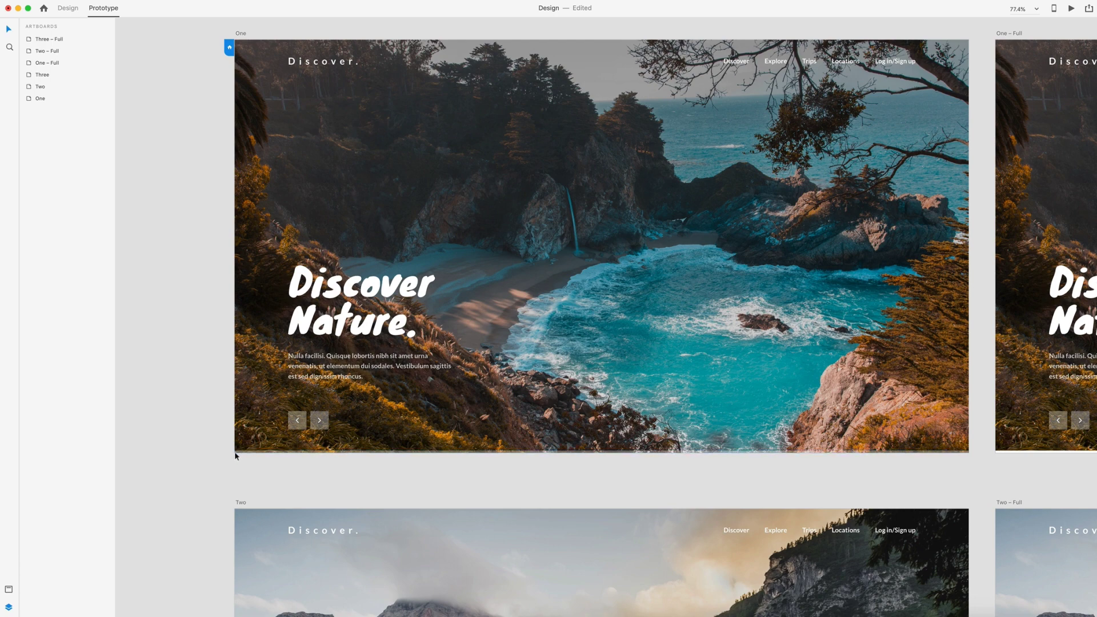
scroll(236, 456, "right", 5)
scroll(235, 455, "right", 10)
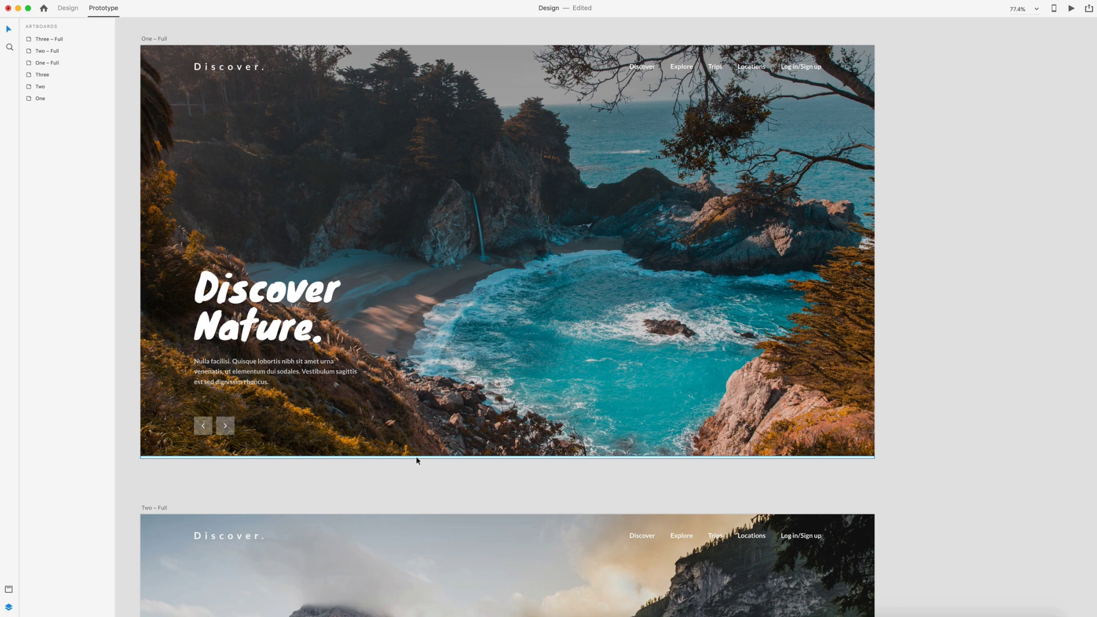
scroll(417, 460, "down", 5)
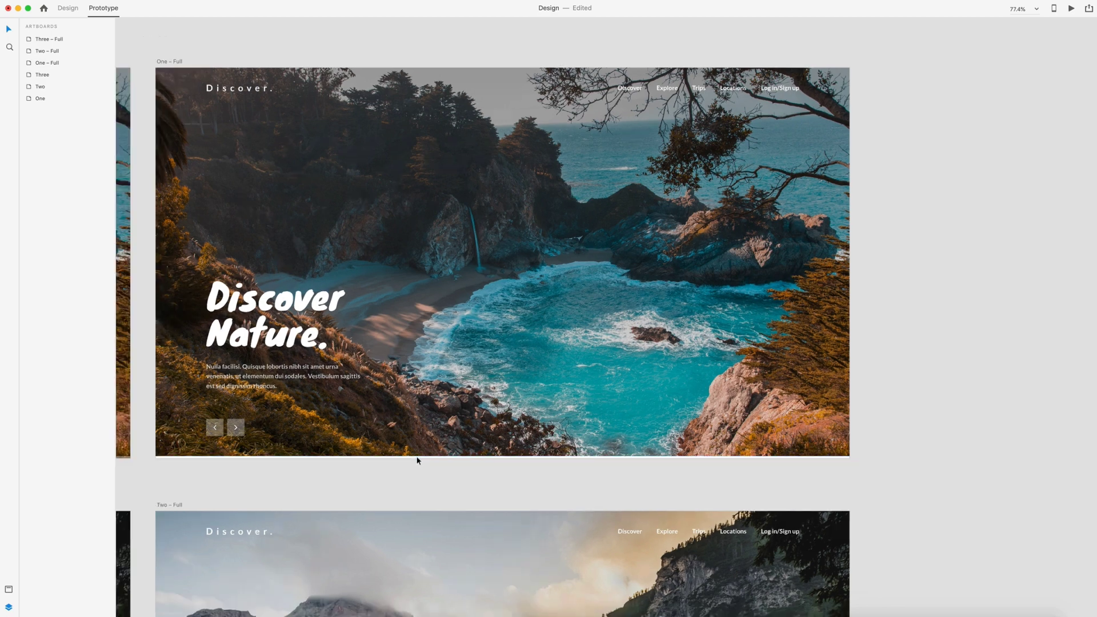
scroll(417, 459, "left", 5)
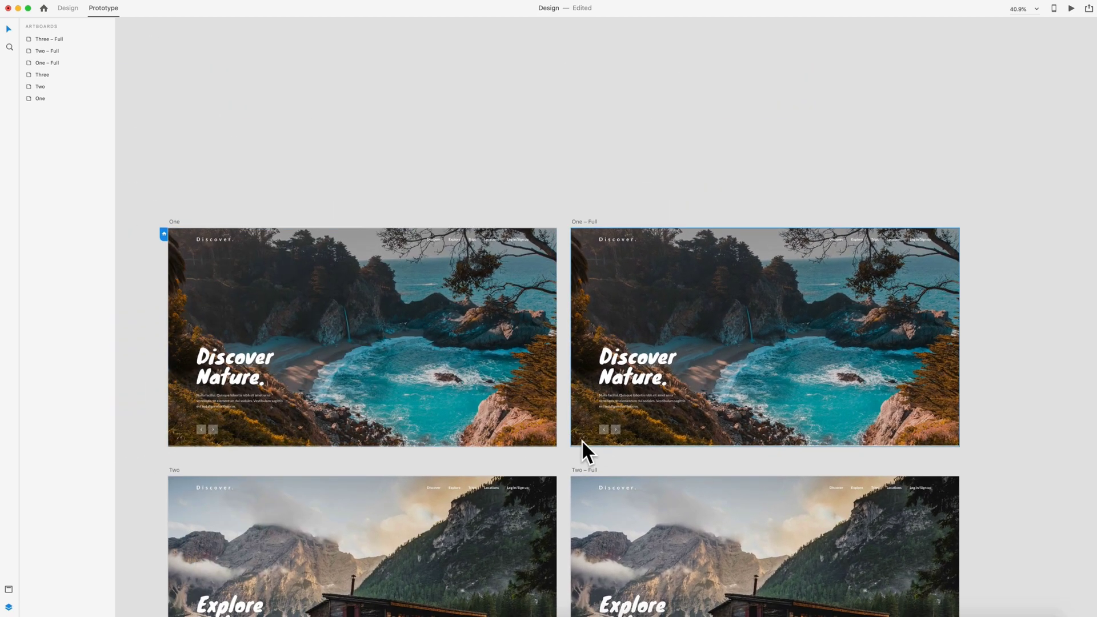
scroll(583, 448, "right", 2)
scroll(829, 461, "down", 1)
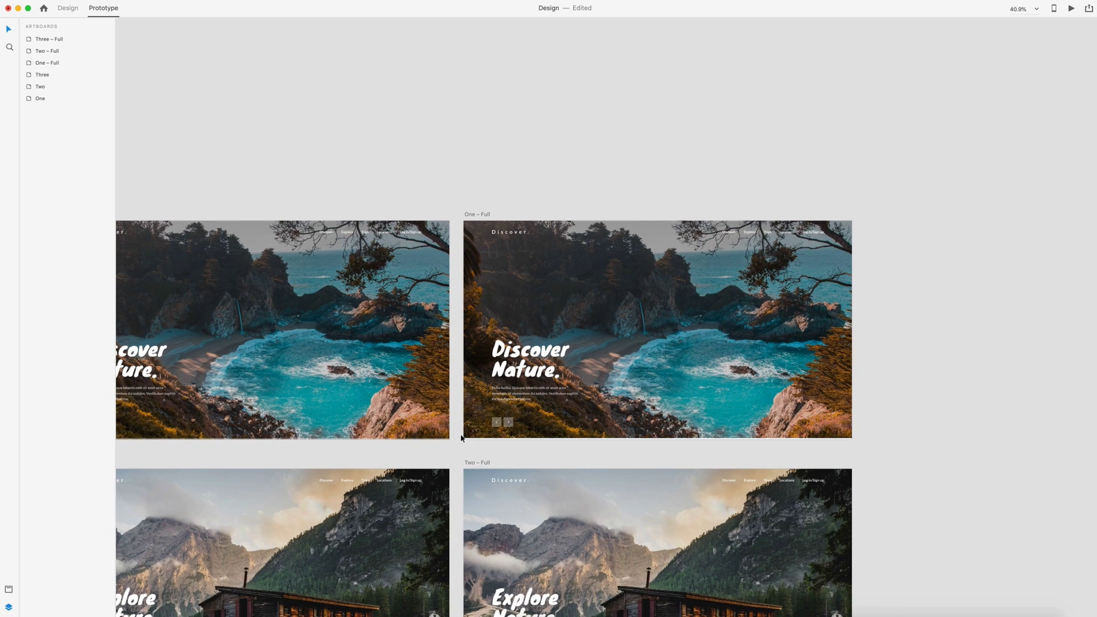
Step: Look over the artboards One, Two and Three next to their Full copies
scroll(795, 437, "down", 5)
scroll(796, 437, "left", 2)
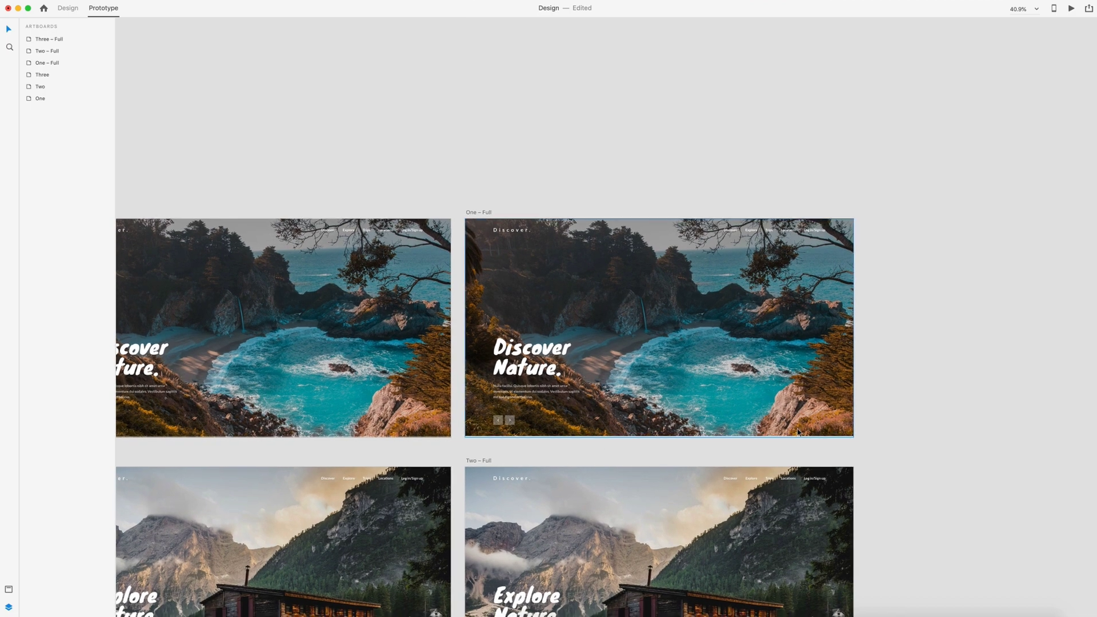
scroll(657, 490, "down", 1)
scroll(657, 490, "down", 2)
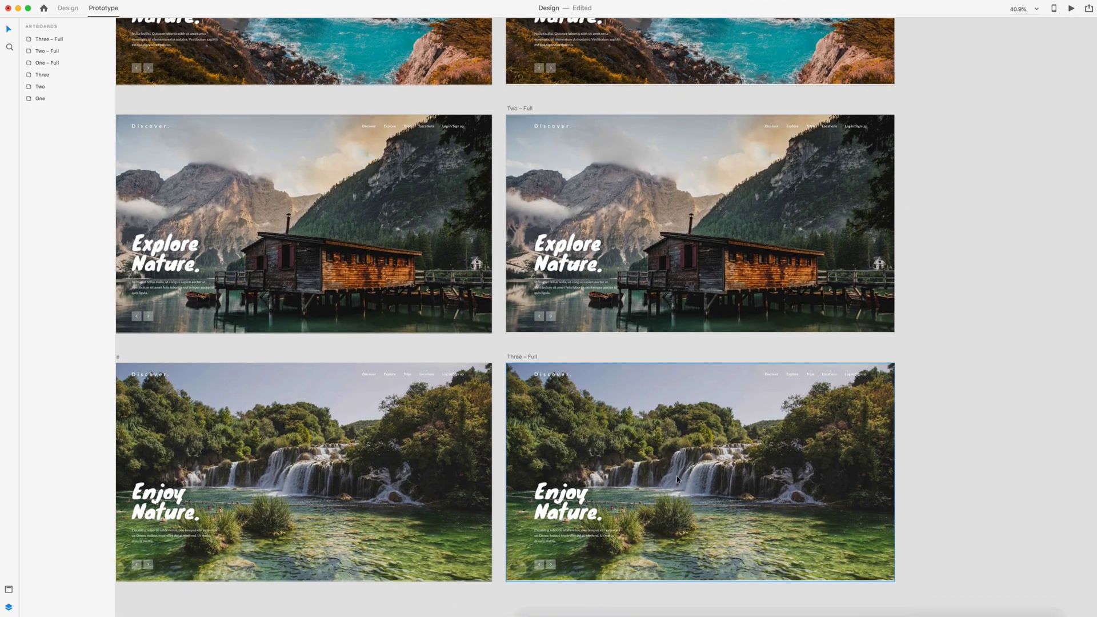
scroll(671, 382, "down", 5)
scroll(849, 374, "up", 2)
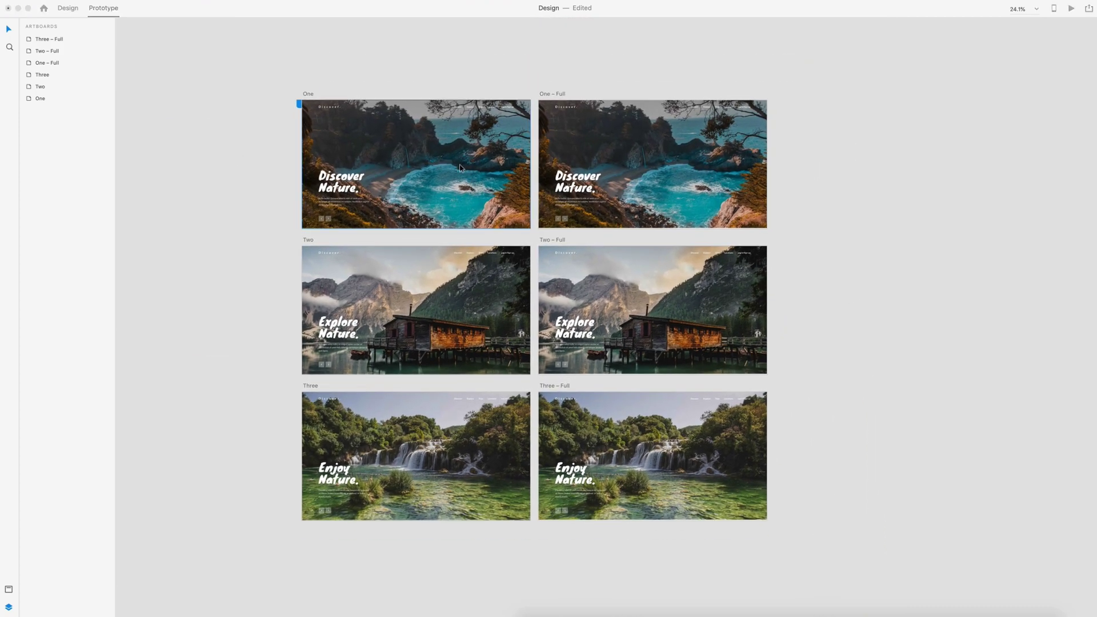
left_click(880, 347)
scroll(879, 348, "up", 3)
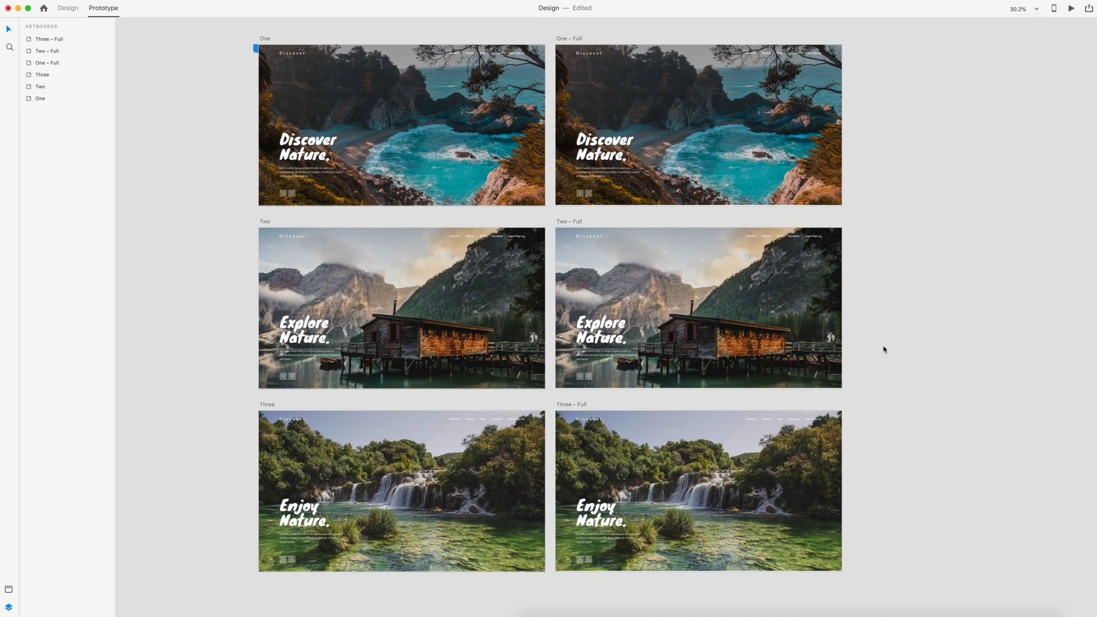
scroll(969, 319, "up", 1)
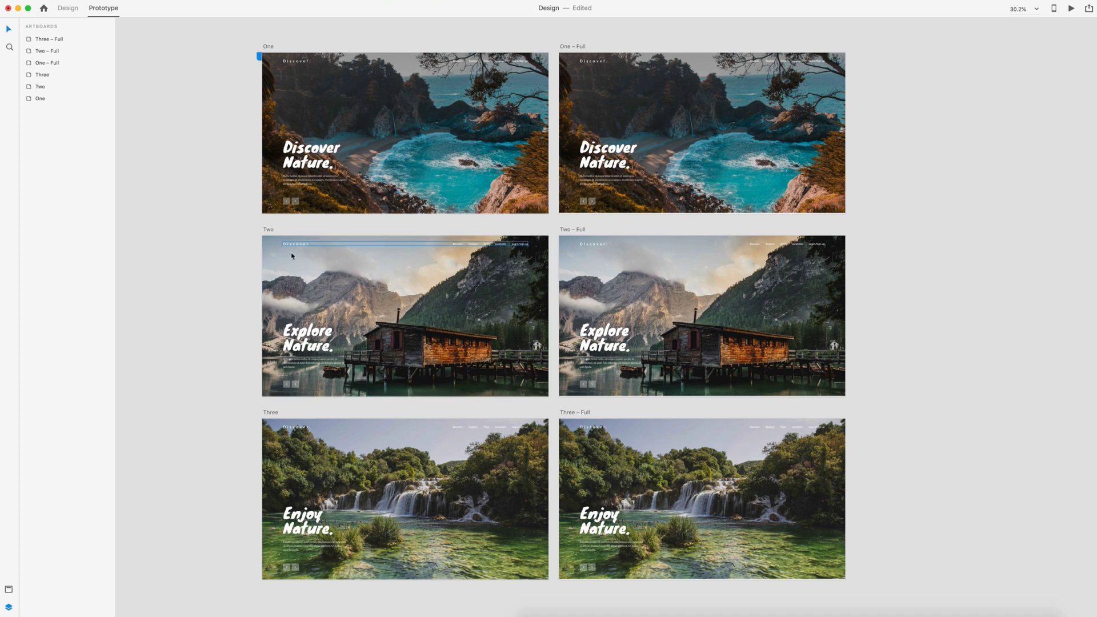
Step: Copy Slide-image-02 from artboard Two into One – Full, layer it directly above Slide-image-01, and place it just outside the artboard's right edge
left_click(415, 318)
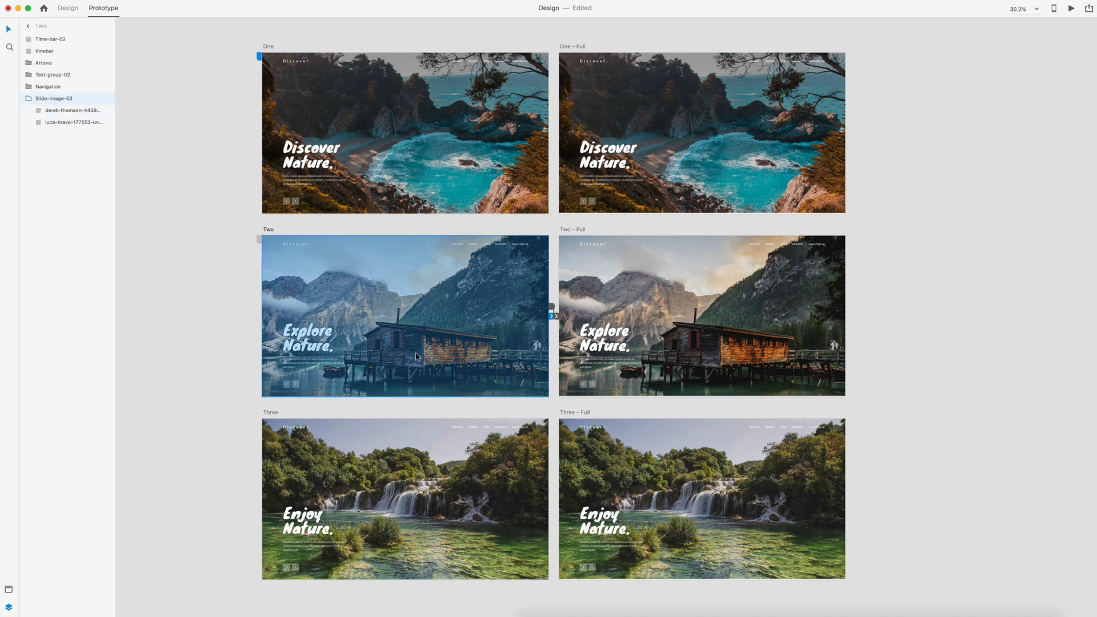
left_click(566, 47)
key("ctrl+v")
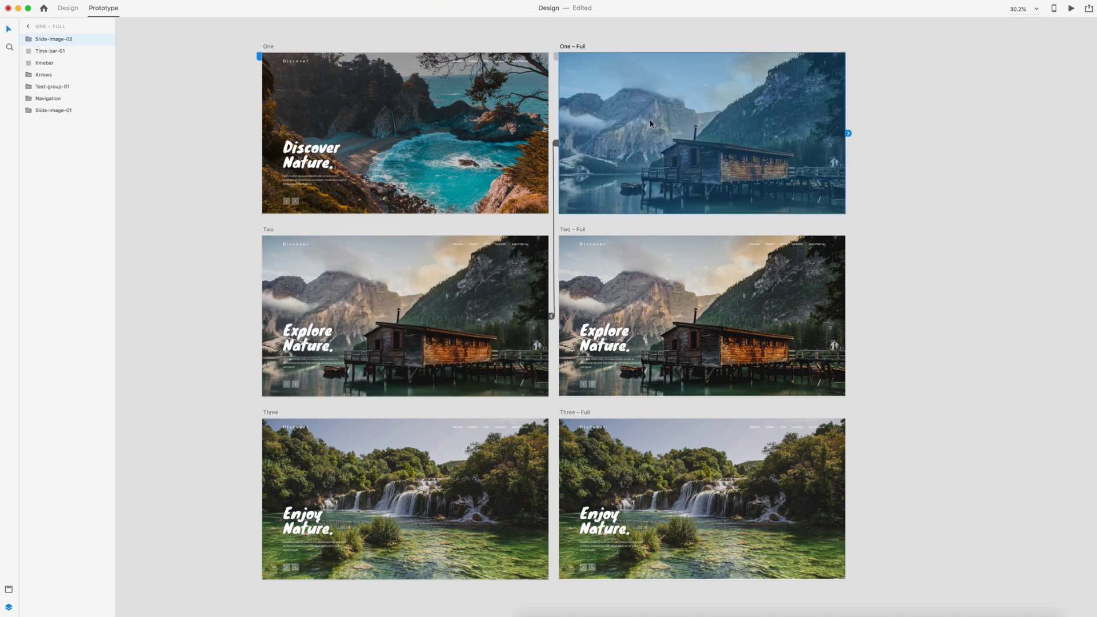
left_click_drag(29, 44, 29, 107)
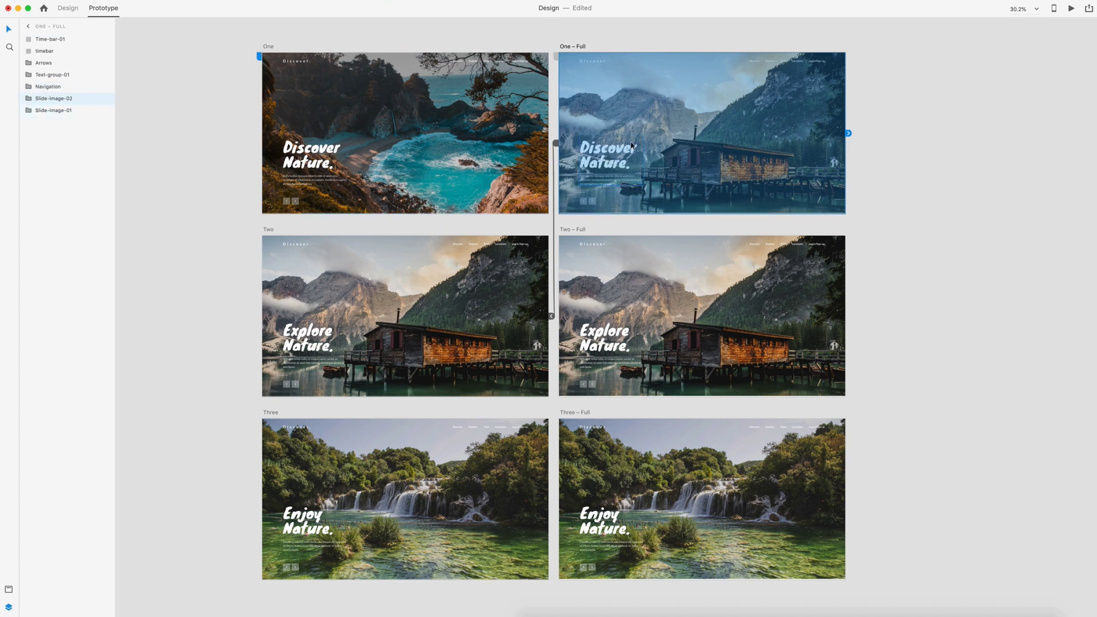
left_click_drag(706, 152, 992, 151)
left_click(955, 255)
Step: Copy Slide-image-03 from artboard Three into Two – Full, layer it directly above Slide-image-02, and place it just outside the artboard's right edge
scroll(949, 257, "down", 3)
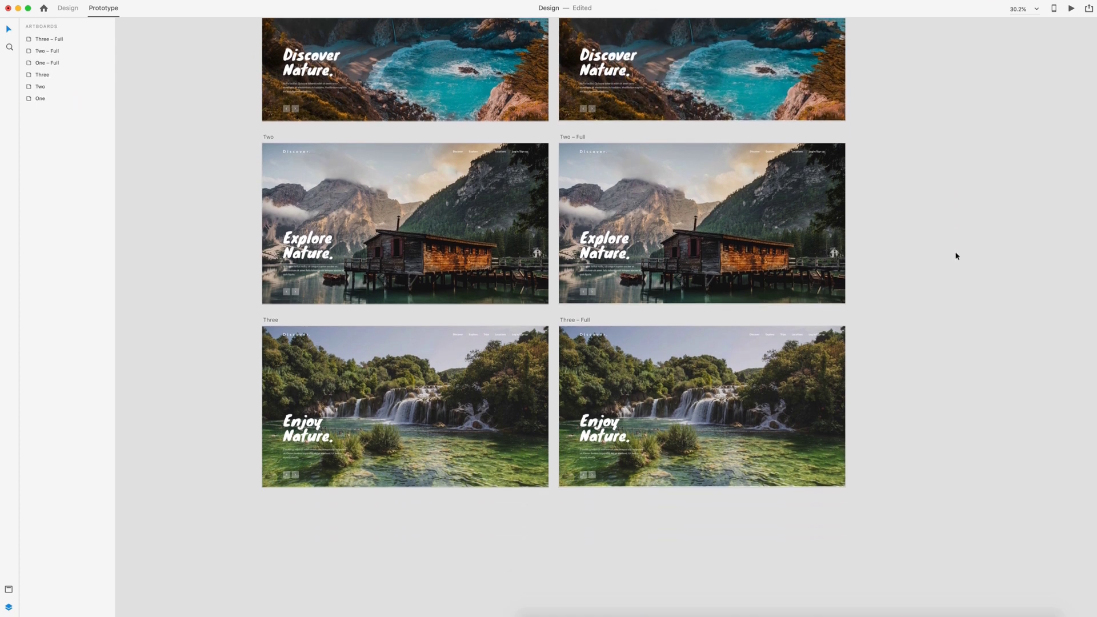
left_click(382, 412)
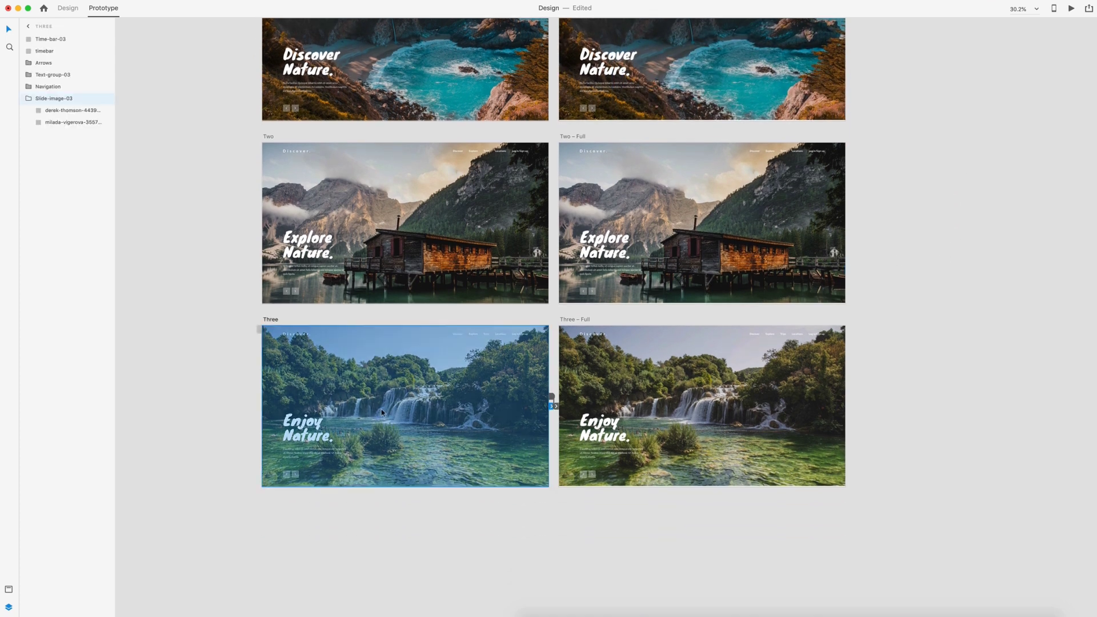
left_click_drag(552, 406, 725, 214)
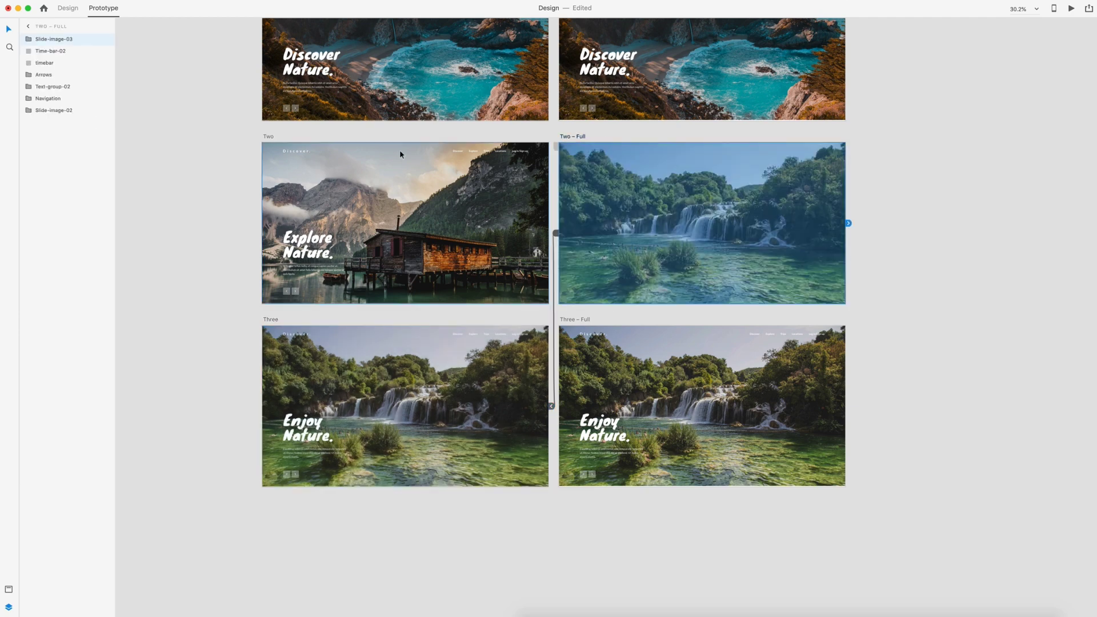
left_click_drag(34, 40, 31, 105)
left_click_drag(622, 198, 907, 216)
left_click(952, 377)
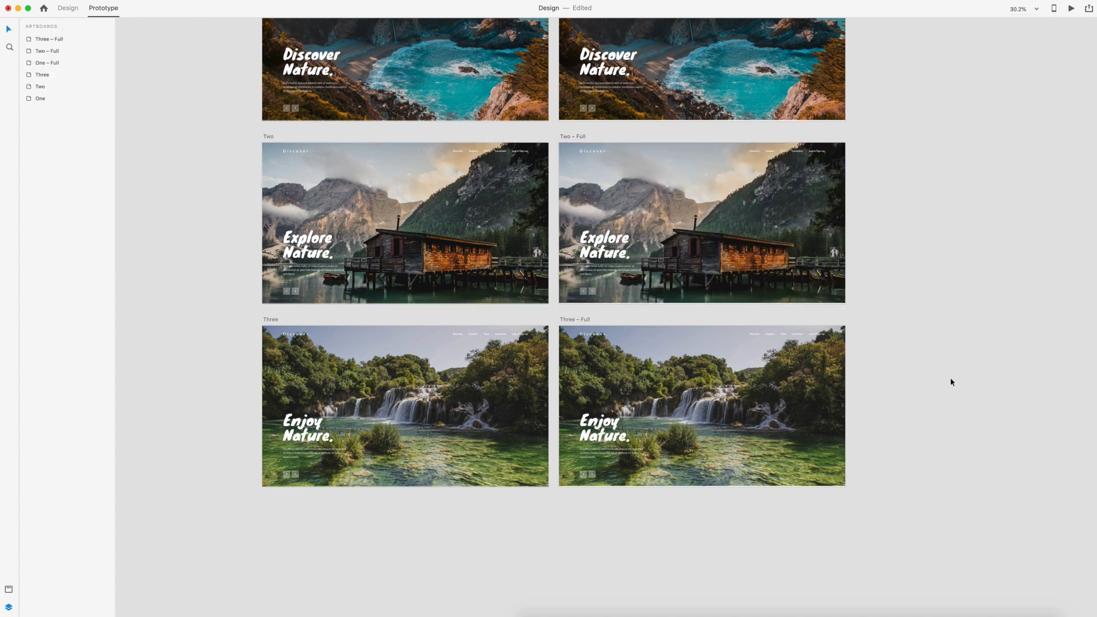
Step: Copy Slide-image-01 from artboard One into Three – Full, layer it directly above Slide-image-03, and place it just outside the artboard's right edge
scroll(948, 377, "up", 2)
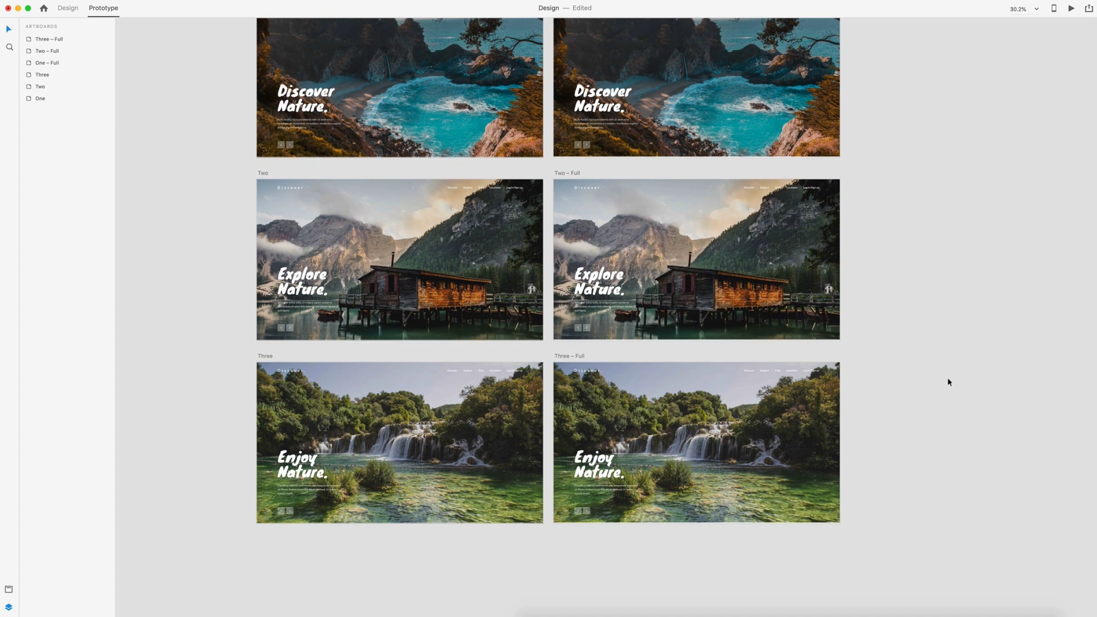
left_click(418, 100)
scroll(417, 101, "down", 1)
left_click_drag(547, 50, 599, 333)
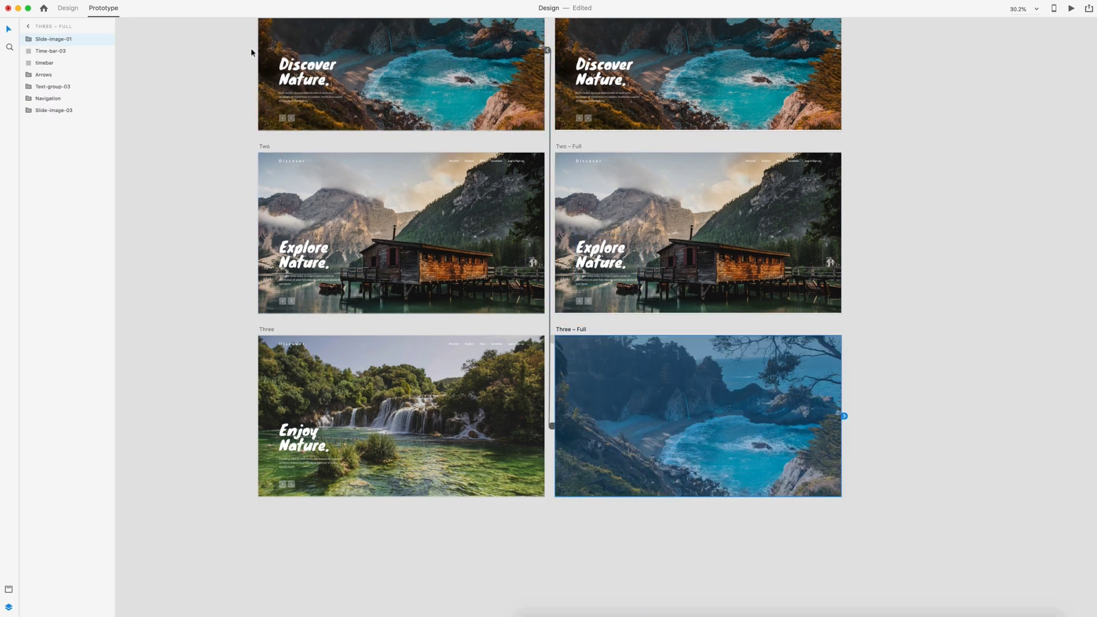
left_click_drag(40, 41, 47, 116)
left_click_drag(570, 392, 867, 398)
left_click(920, 290)
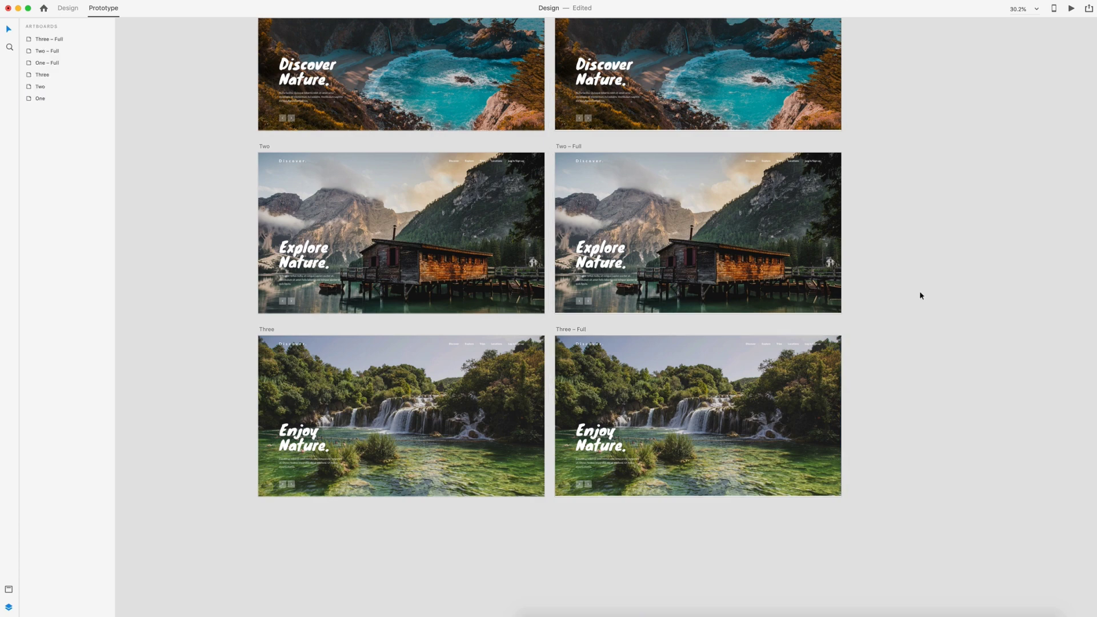
Step: Play the prototype in a preview to check how the incoming slide images move, and close the preview
scroll(918, 287, "up", 1)
left_click(1072, 8)
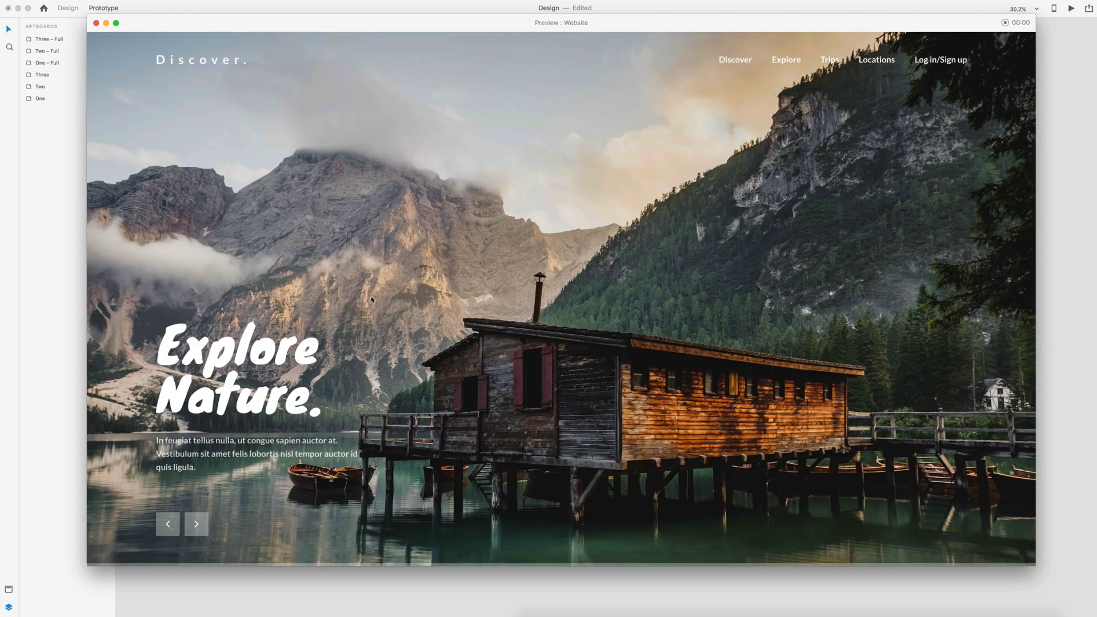
left_click(96, 23)
Step: Copy Slide-image-01 from One – Full into artboard Two and send it to the back of the layers
scroll(962, 228, "down", 5)
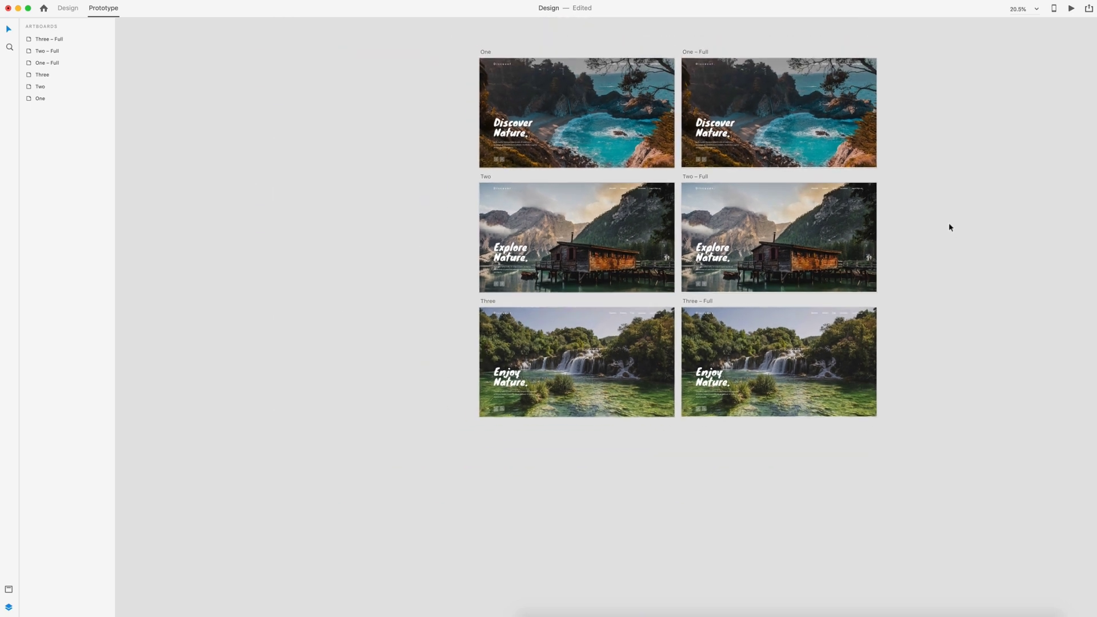
scroll(906, 226, "up", 3)
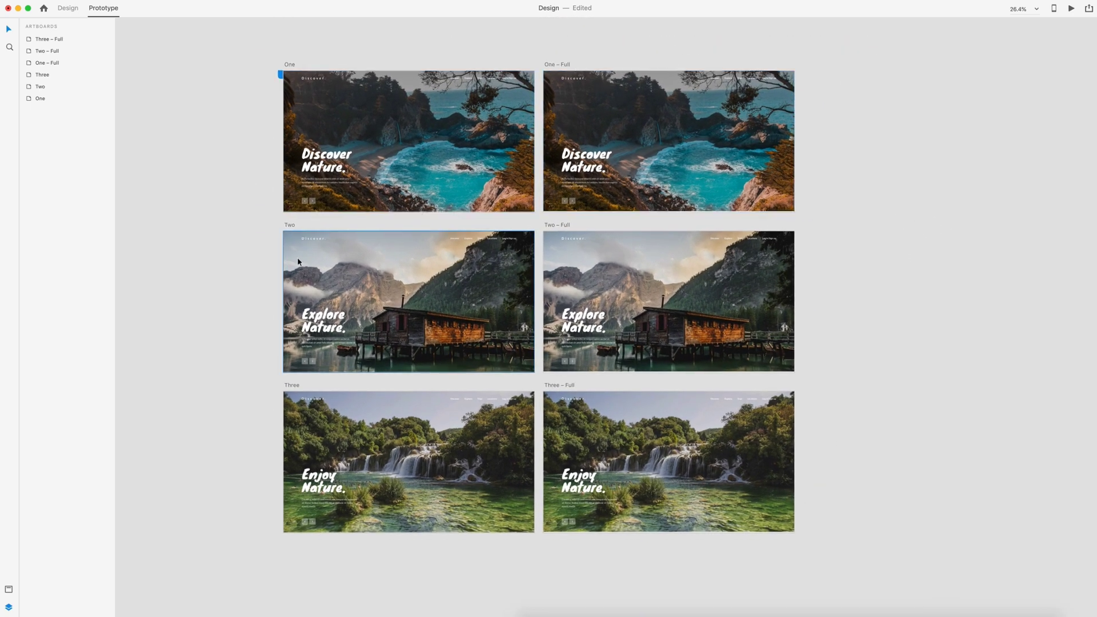
left_click(676, 148)
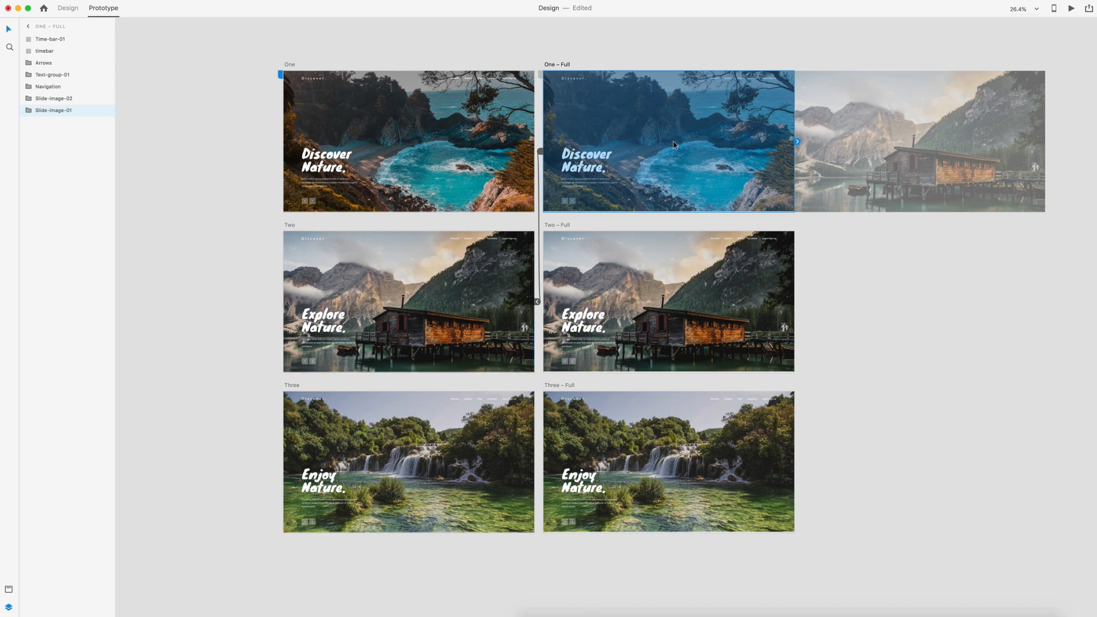
scroll(600, 194, "down", 1)
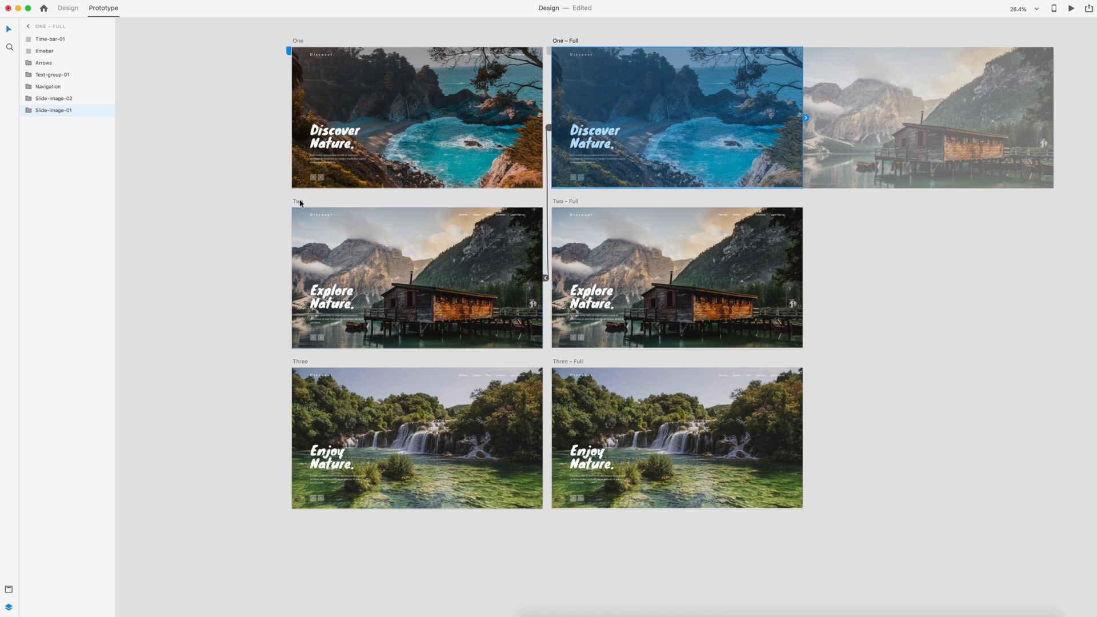
left_click(353, 223)
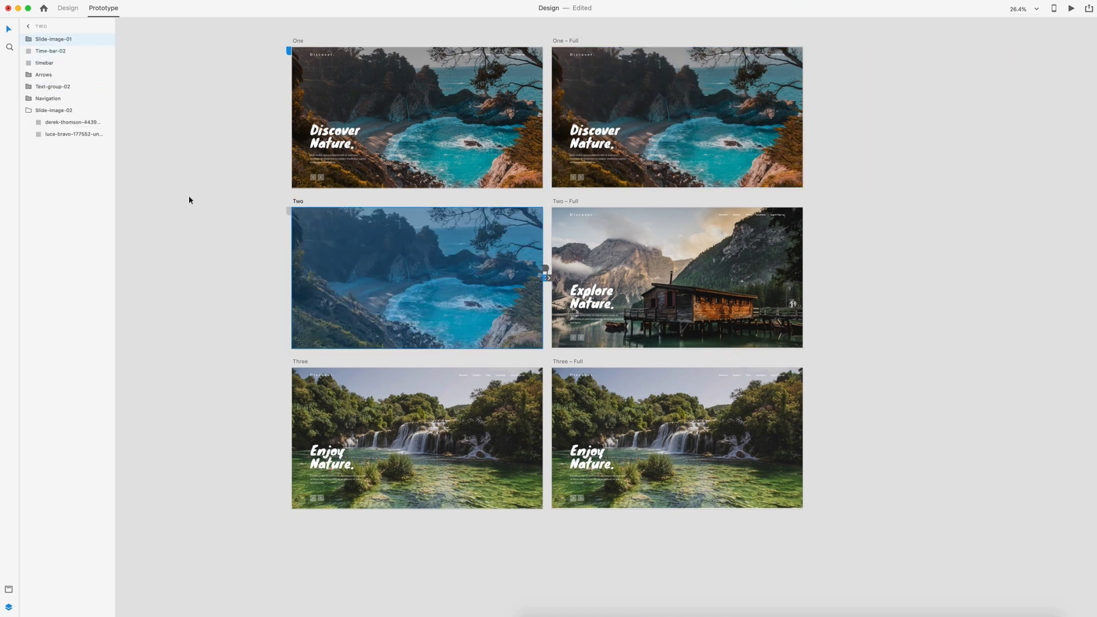
key("super+shift+bracketleft")
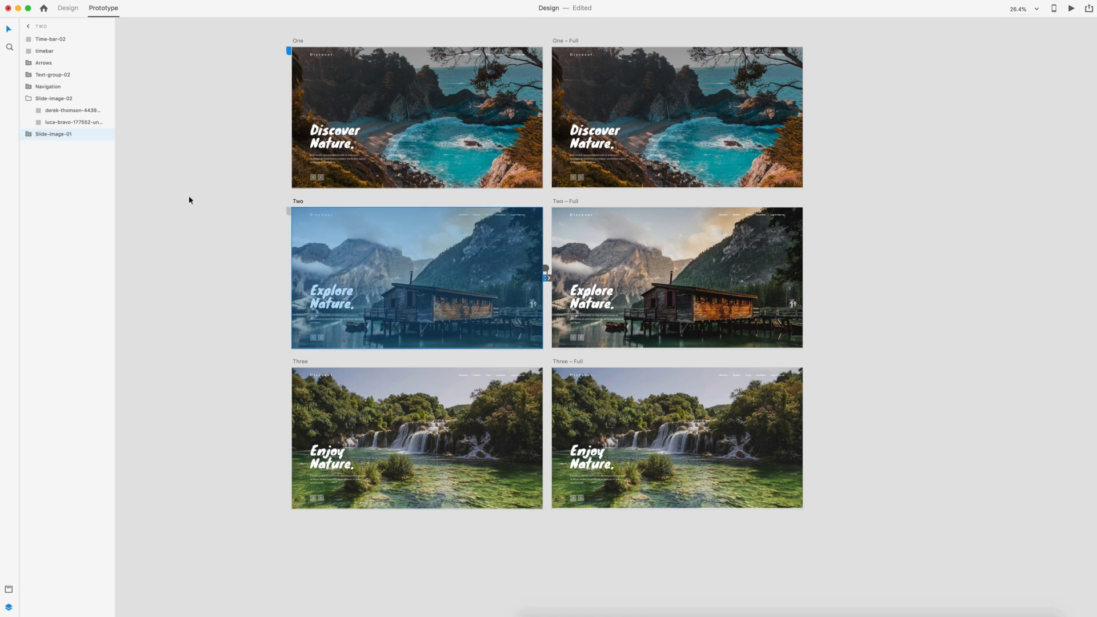
Step: Copy Slide-image-02 from Two – Full into artboard Three and send it to the back of the layers
scroll(309, 199, "down", 1)
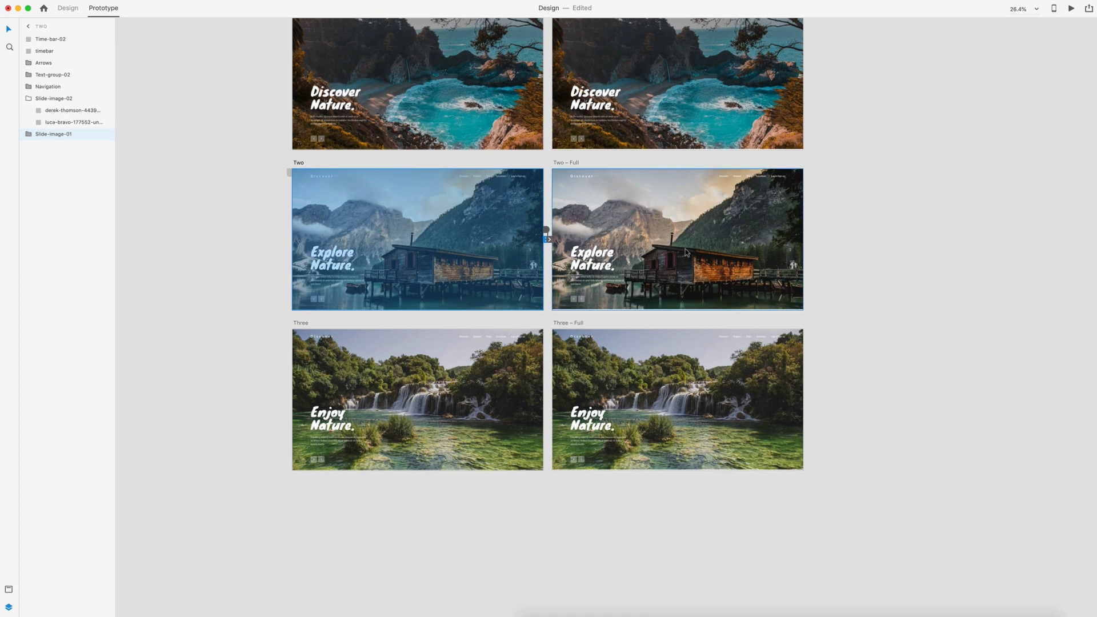
left_click(685, 245)
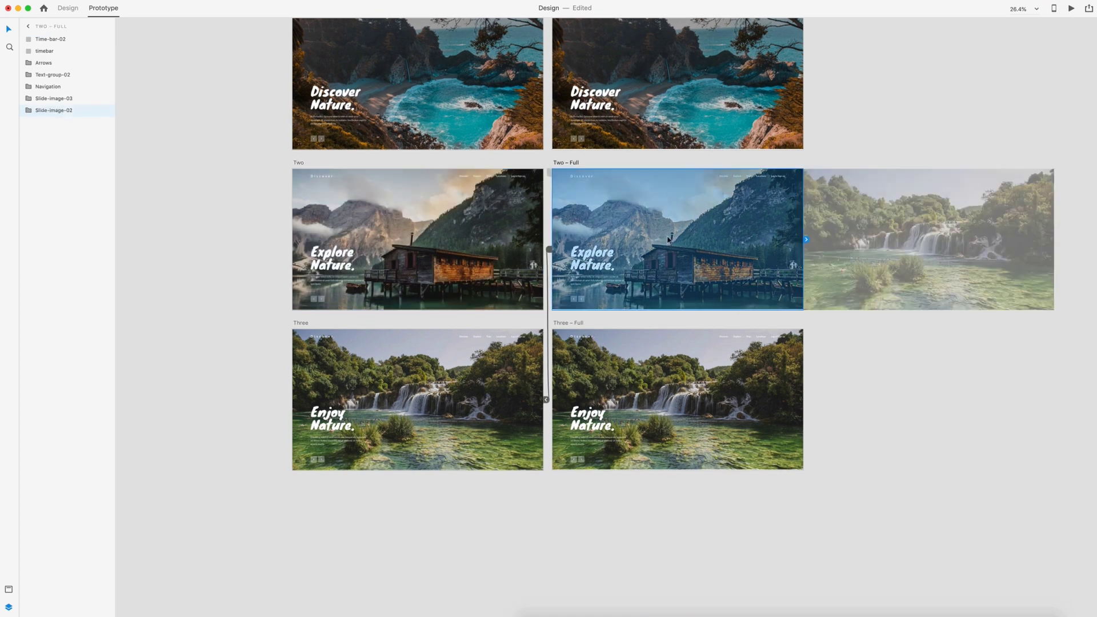
left_click(301, 325)
key("super+v")
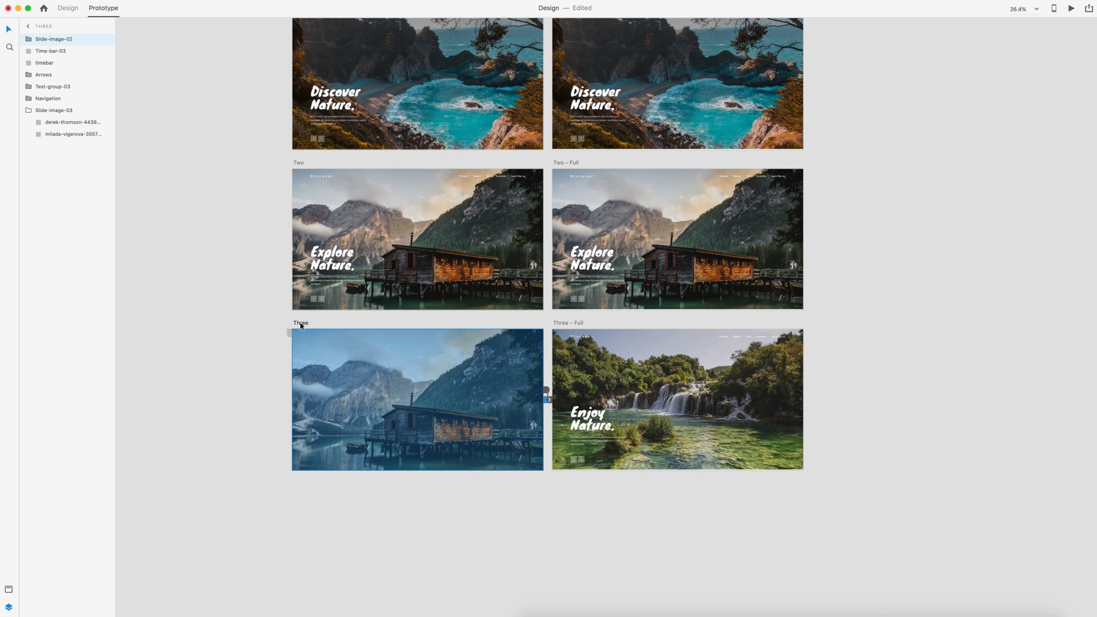
key("super+shift+bracketleft")
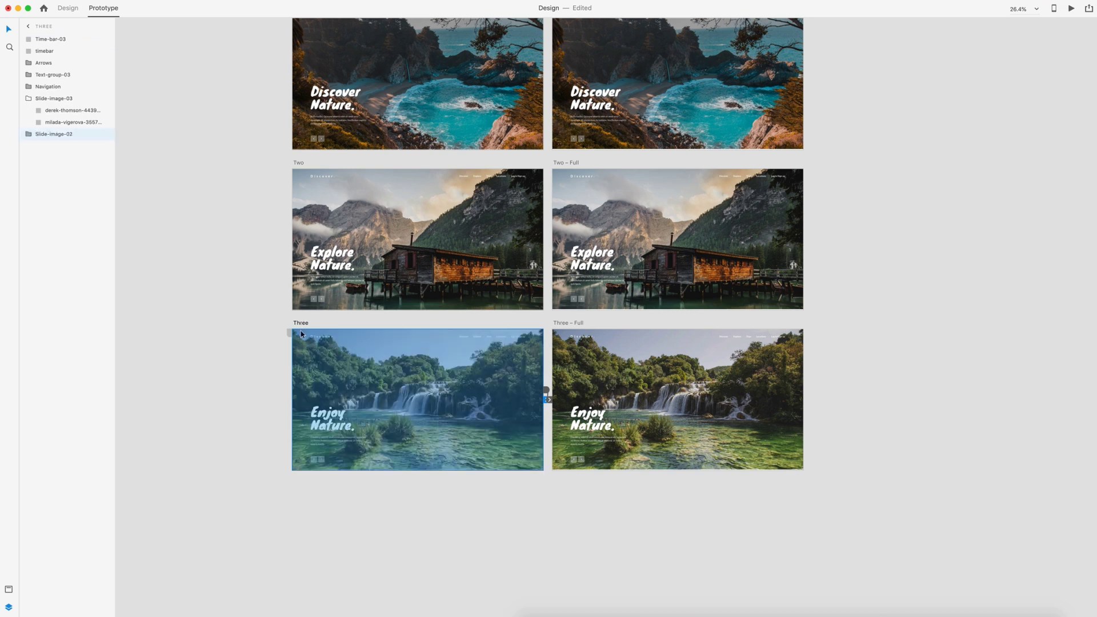
Step: Copy Slide-image-03 from Three – Full into artboard One and send it to the back of the layers
scroll(301, 334, "up", 2)
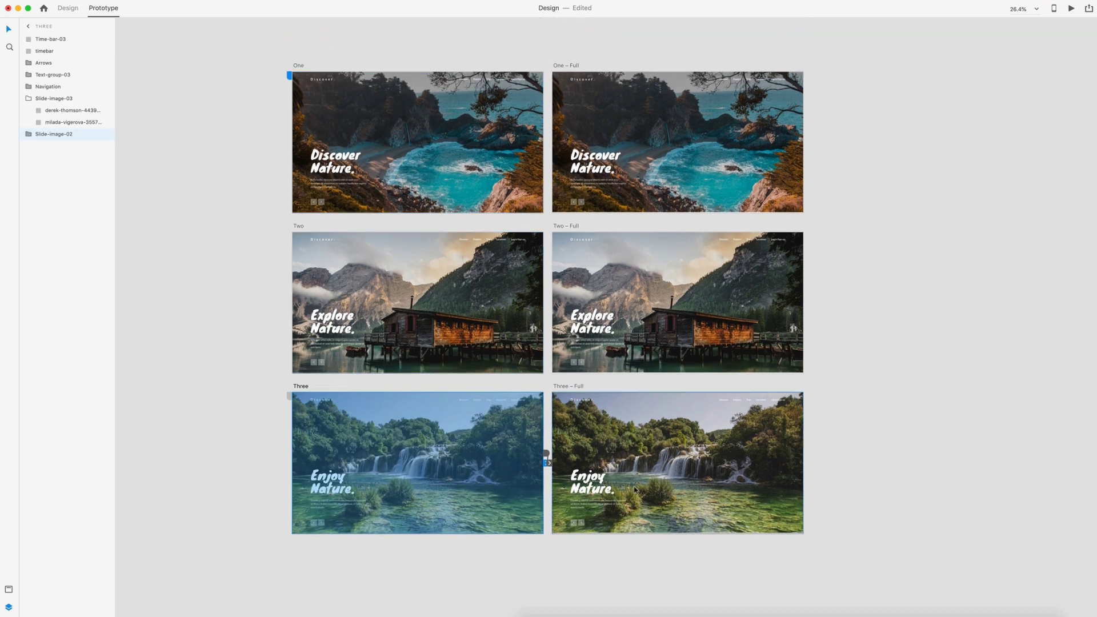
left_click(648, 493)
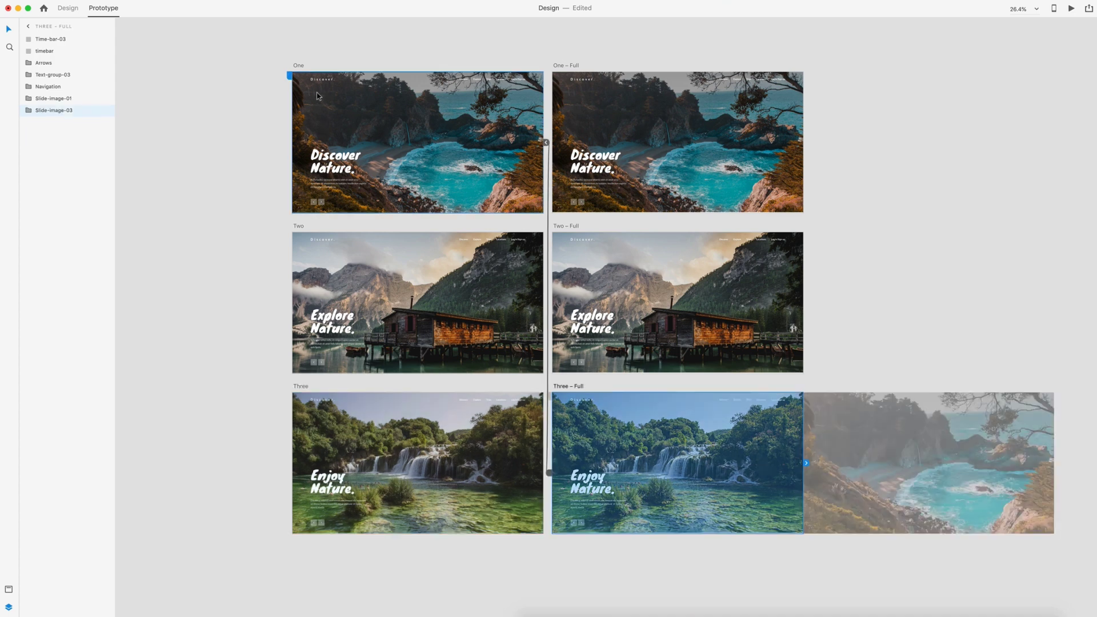
left_click(385, 121)
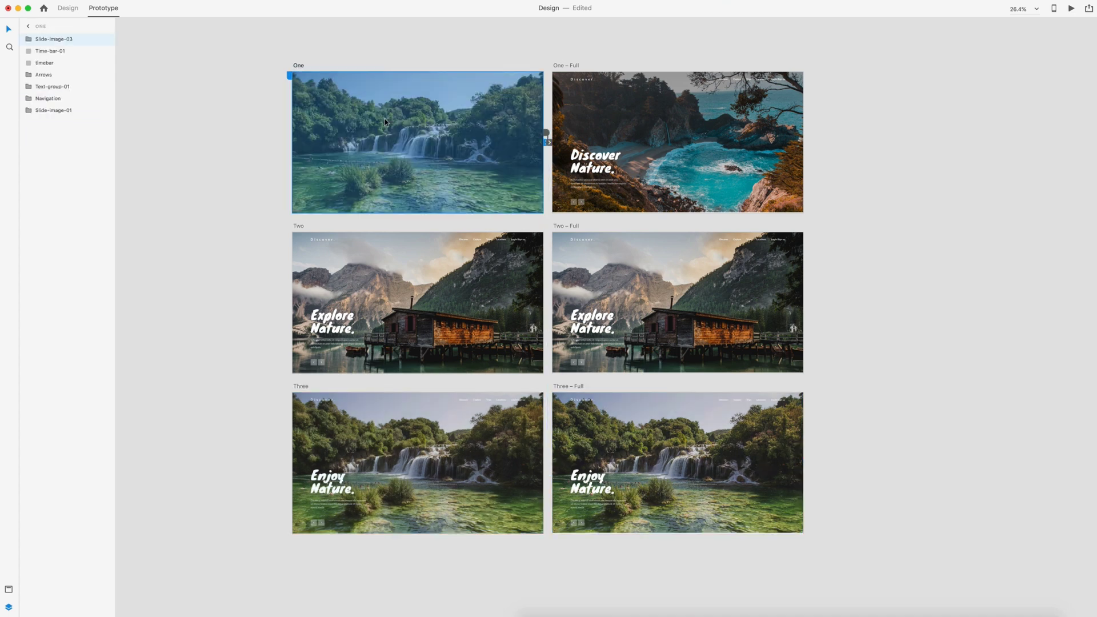
key("super+shift+bracketleft")
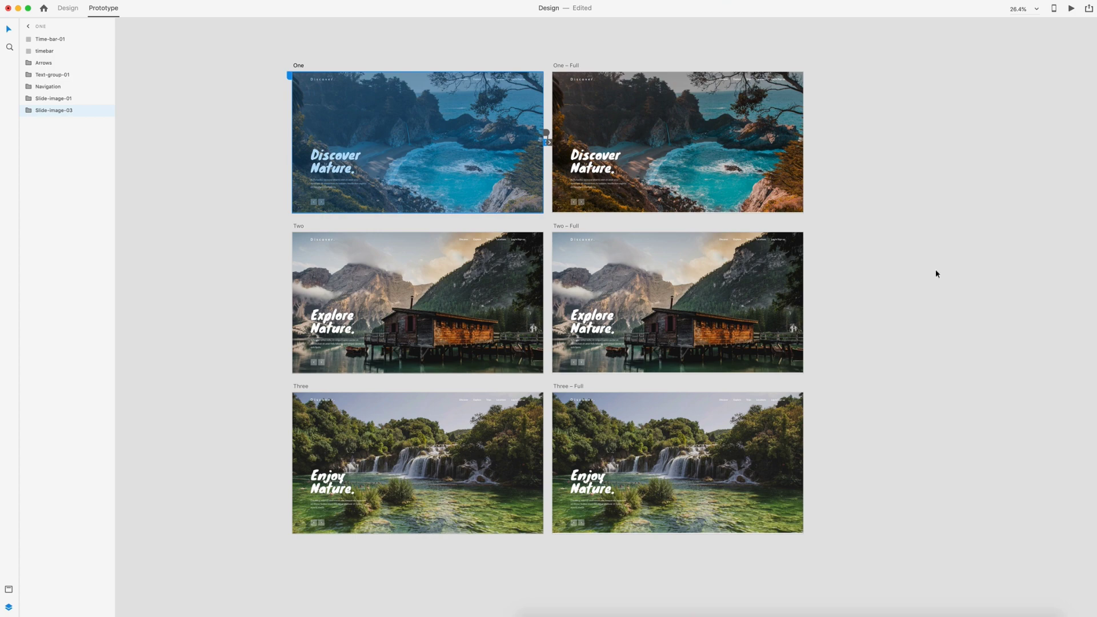
Step: Preview the looping slider again with the outgoing images kept behind each slide, and close the preview
left_click(936, 273)
left_click(1070, 10)
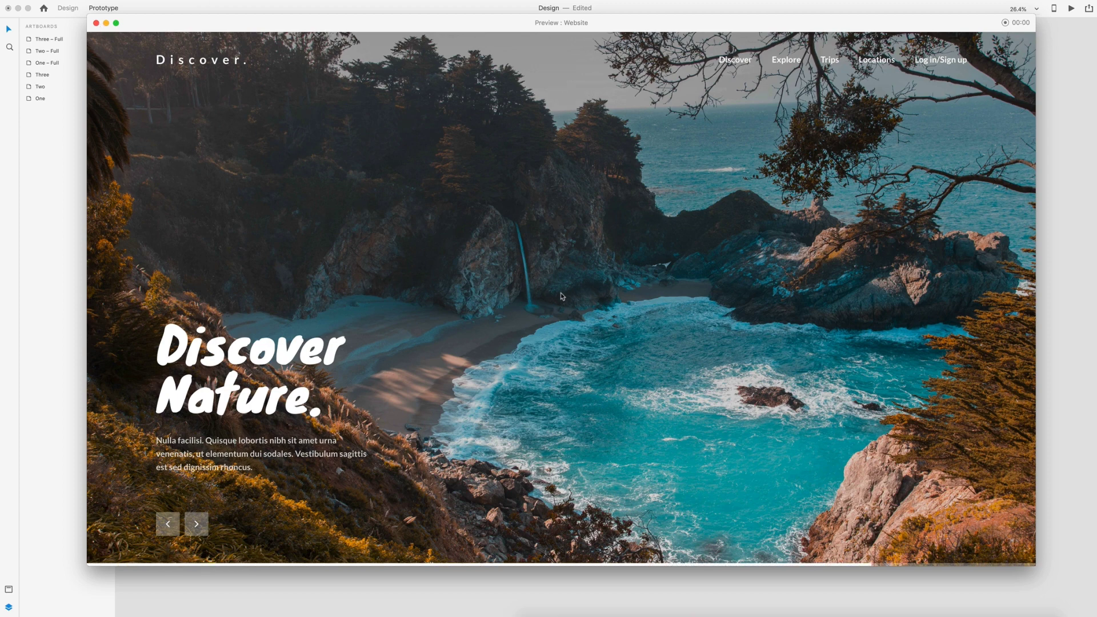
key("super+w")
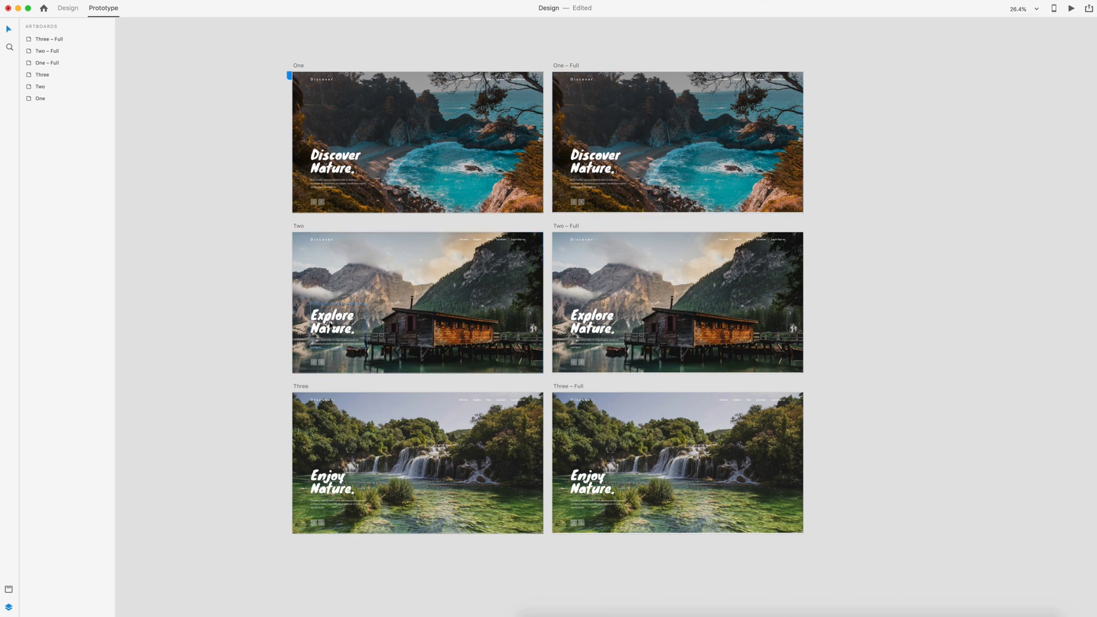
Step: Copy Text-group-02 from artboard Two into One – Full and place it just right of the Discover Nature text
left_click(330, 326)
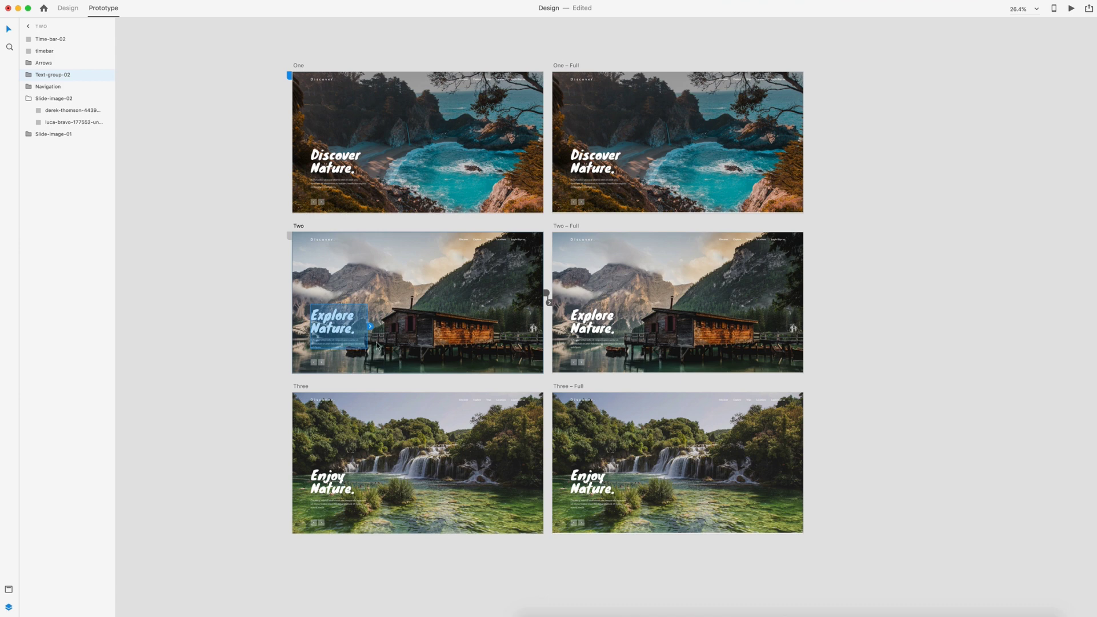
left_click(596, 155)
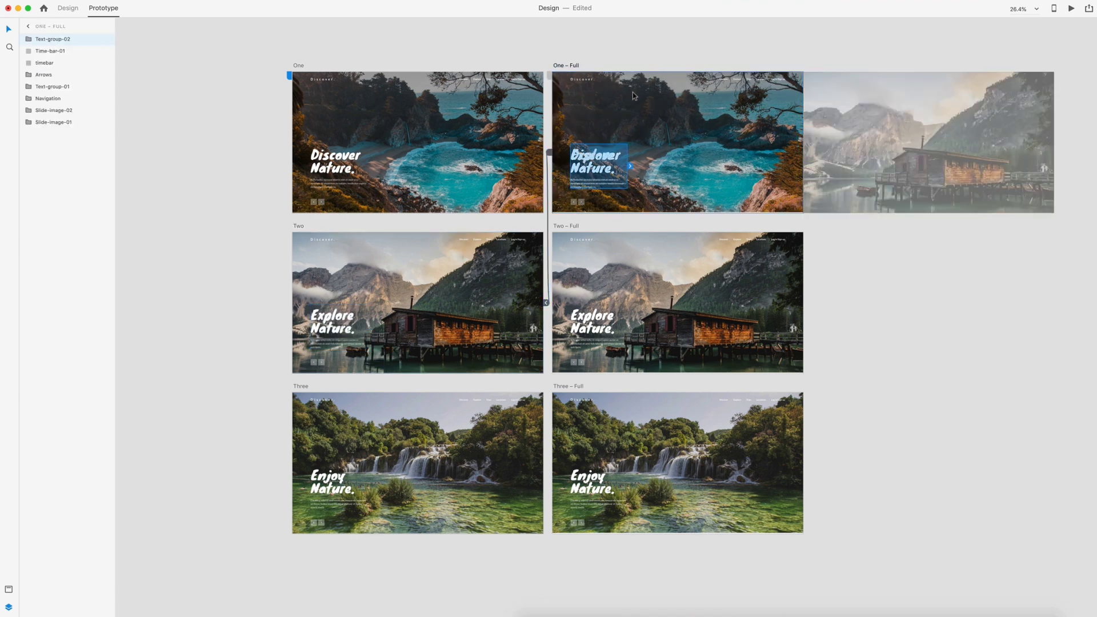
left_click_drag(596, 156, 648, 164)
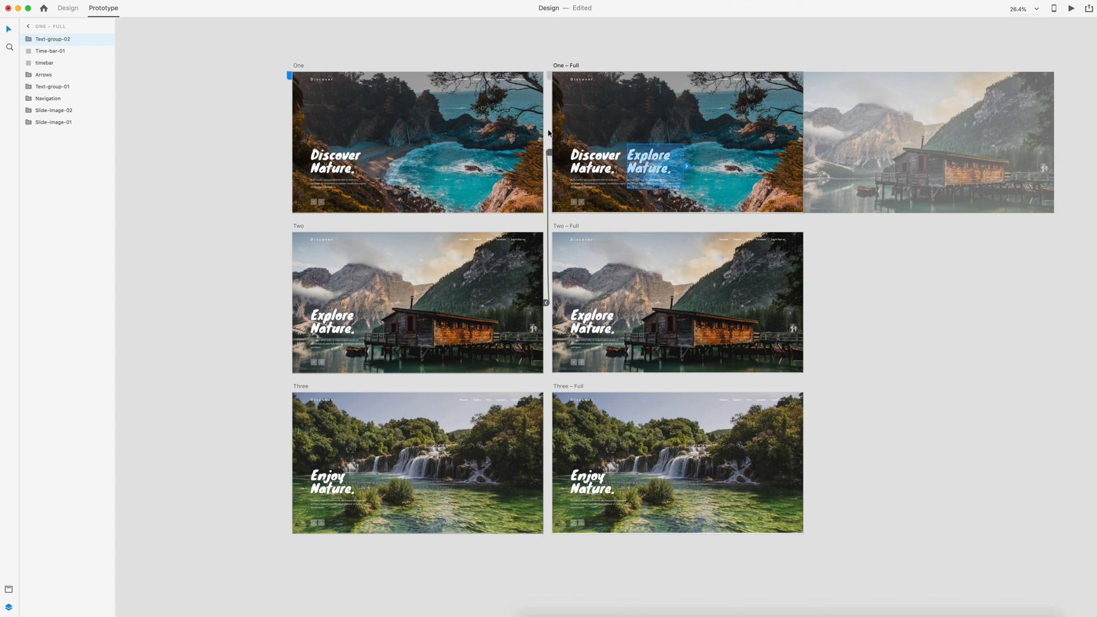
Step: Set the opacity of Text-group-02 in One – Full to 0%
left_click(68, 8)
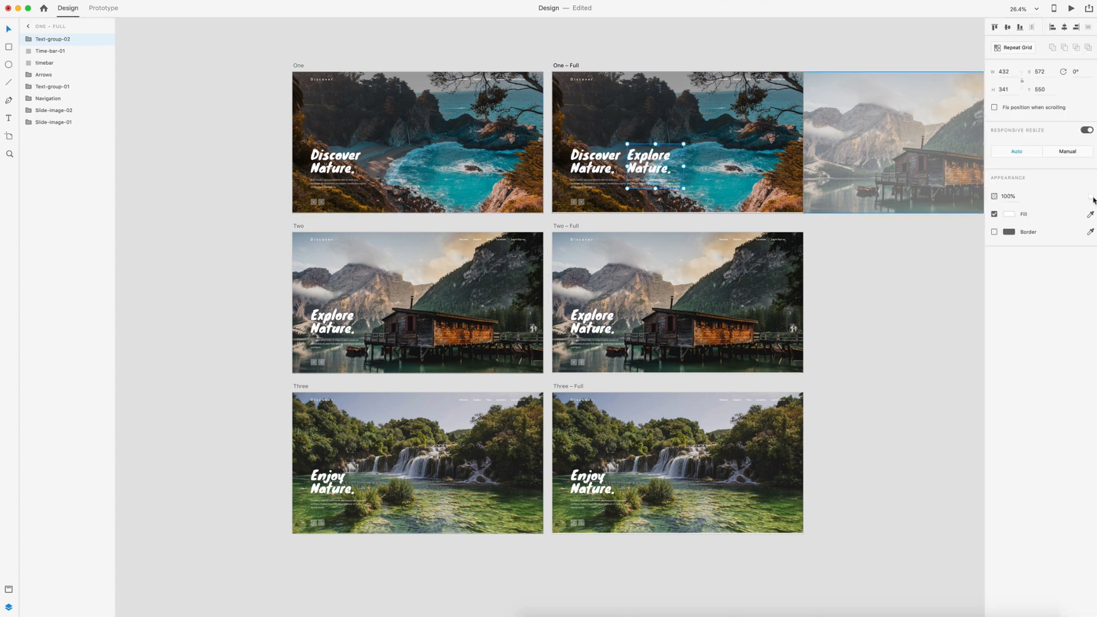
left_click_drag(1092, 196, 1027, 196)
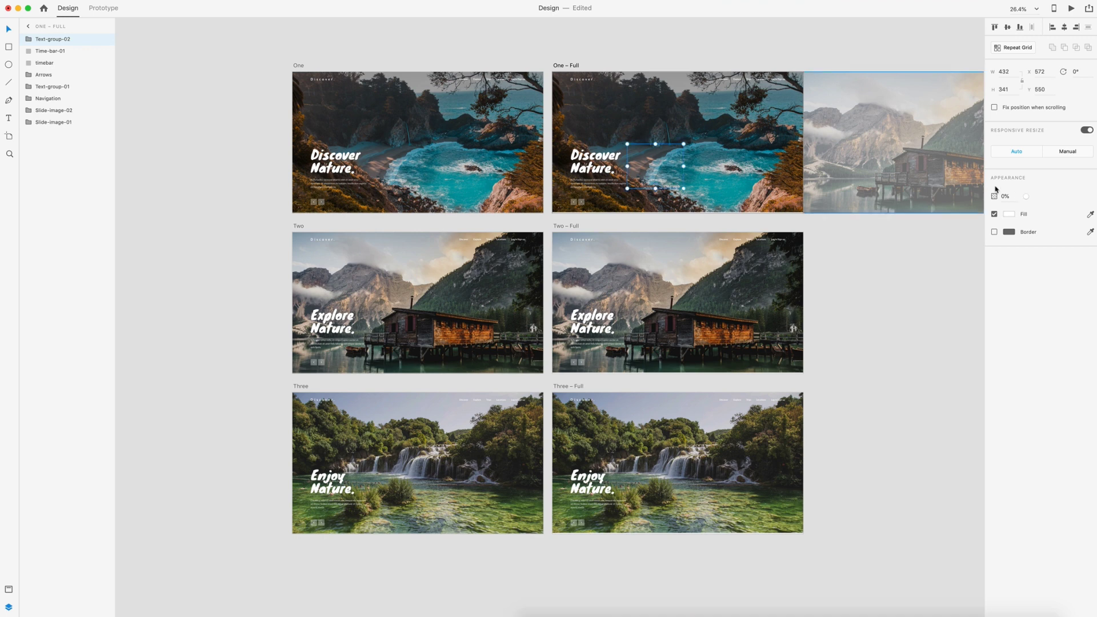
left_click(105, 9)
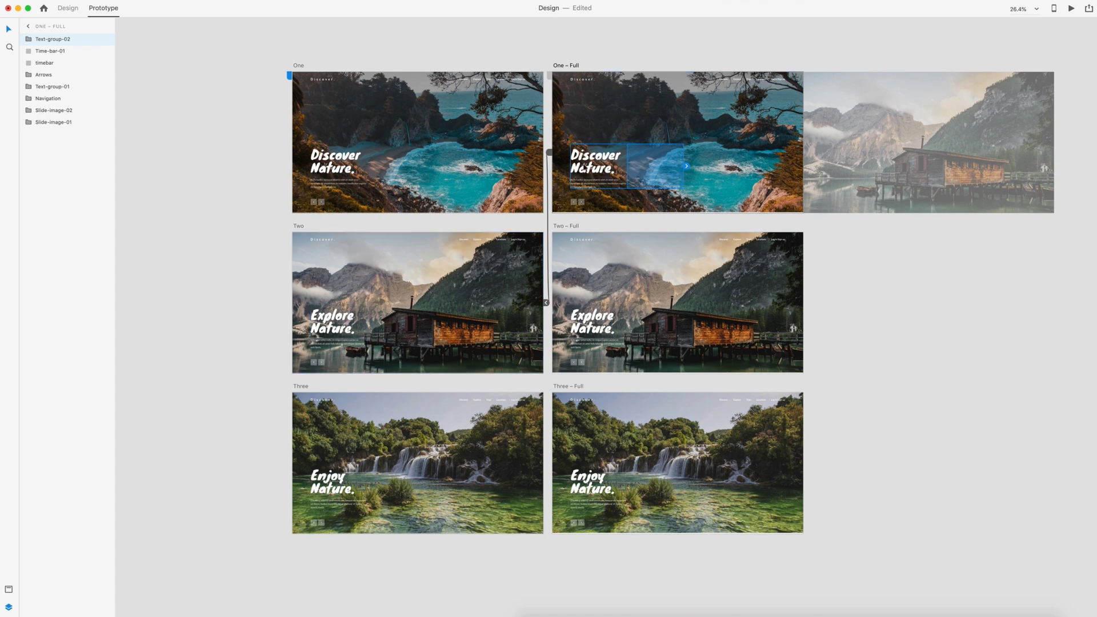
Step: Copy Text-group-01 from One – Full into artboard Two, left of Explore Nature at about X -292, and set its opacity to 0%
left_click(595, 160)
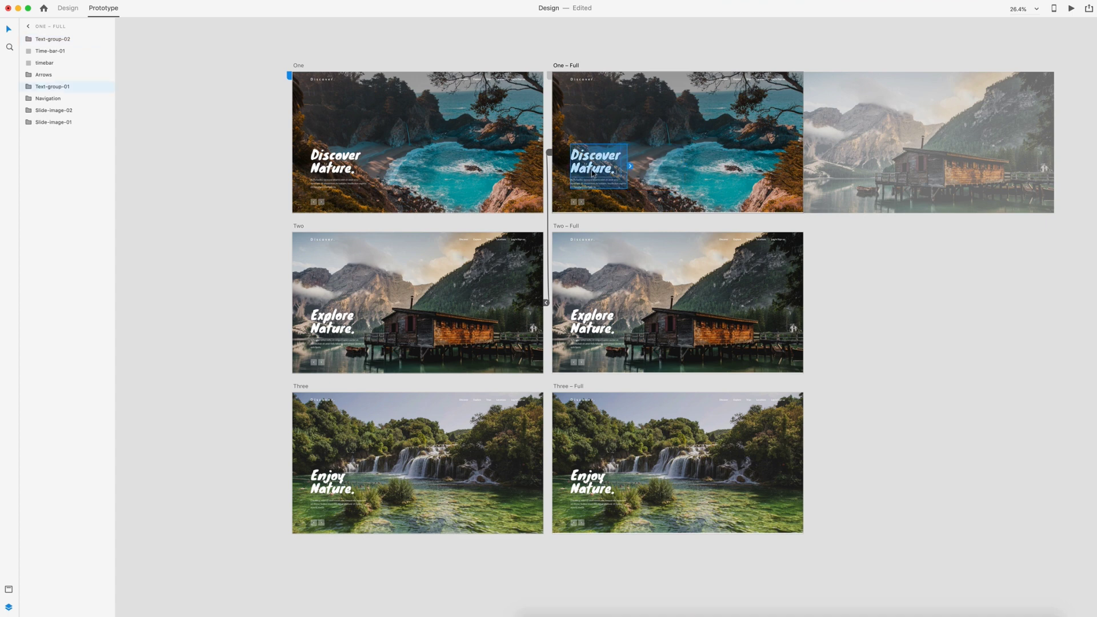
left_click(303, 227)
left_click(358, 333)
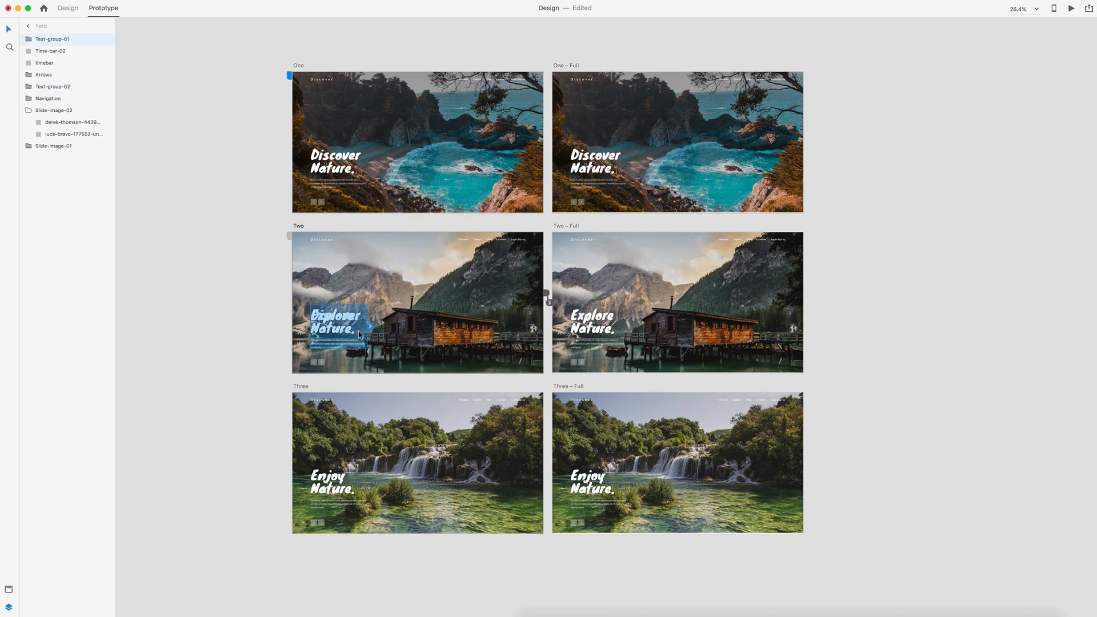
left_click_drag(351, 329, 292, 327)
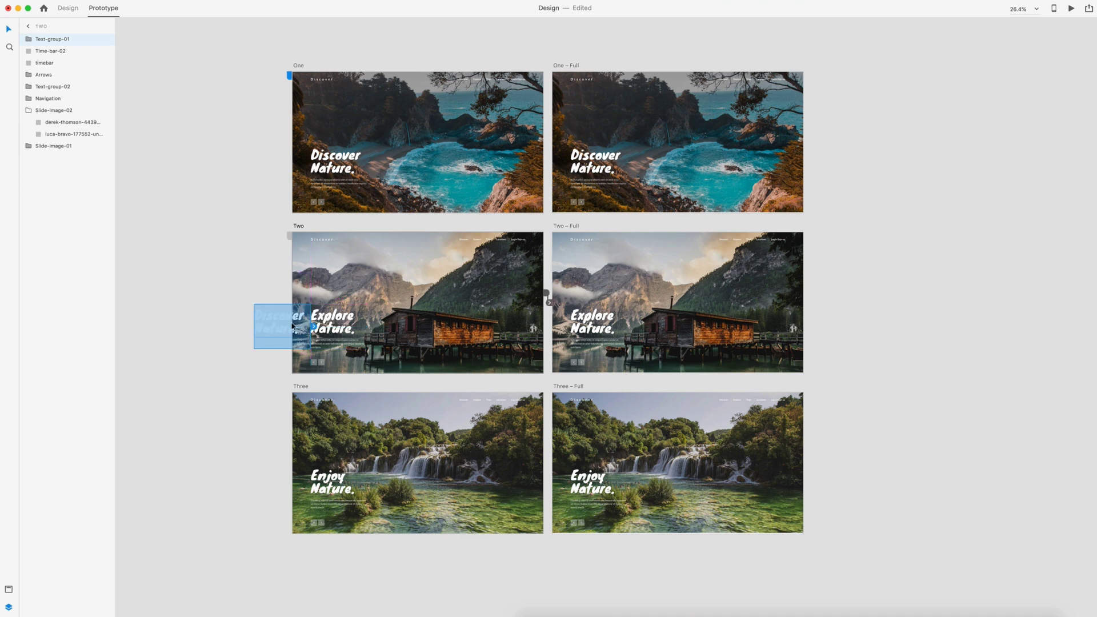
left_click(72, 10)
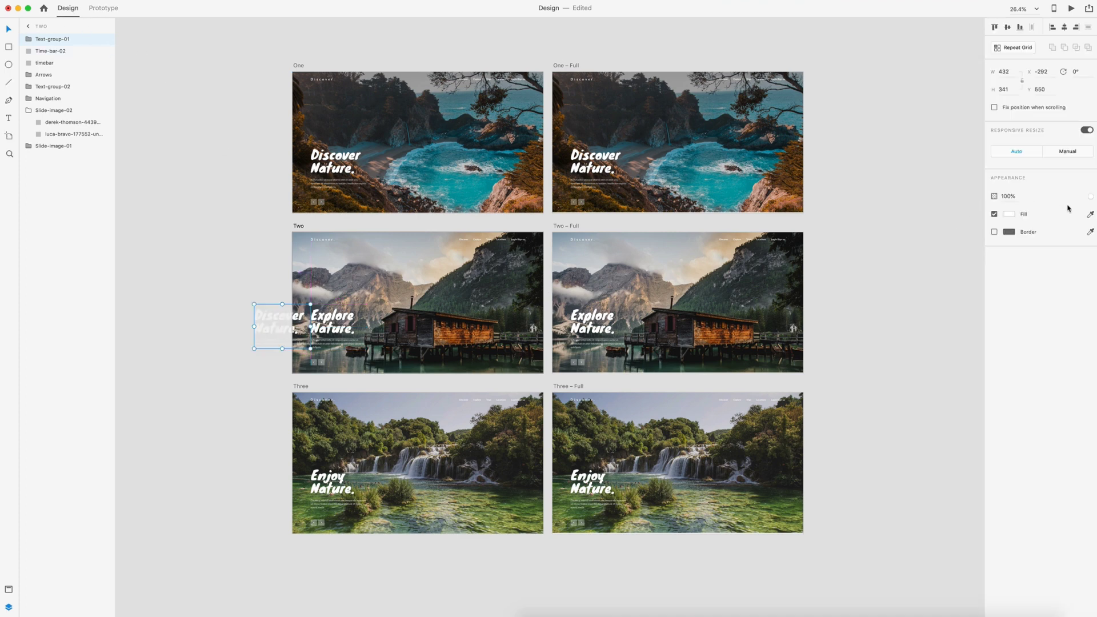
left_click_drag(1091, 199, 1017, 198)
left_click(907, 188)
left_click(103, 8)
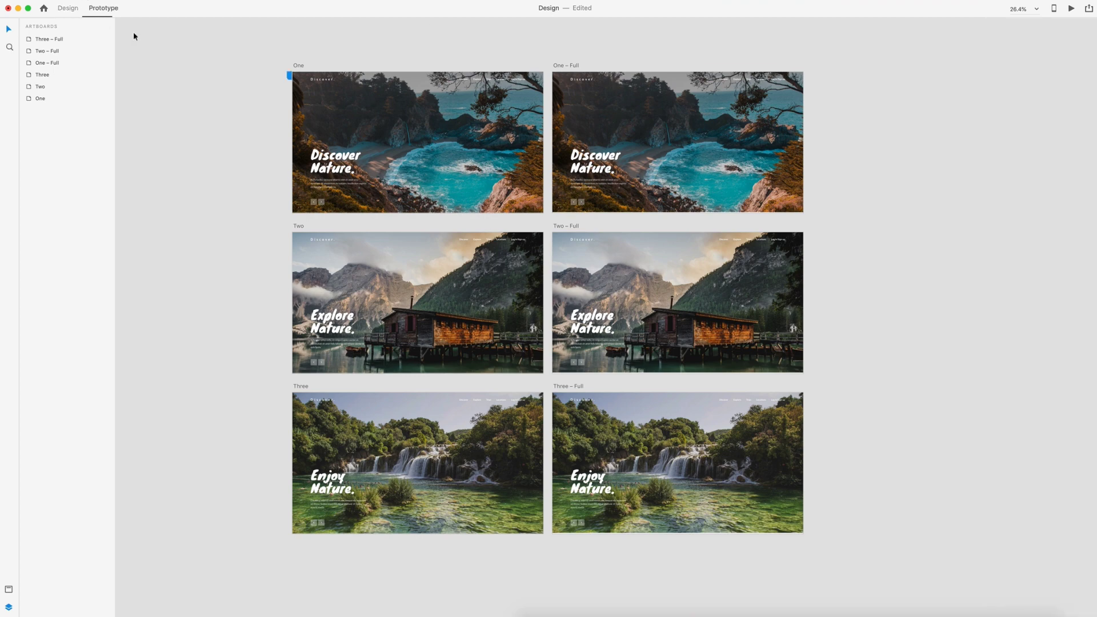
Step: Preview the text transition from slide One to slide Two and close the preview
left_click(1071, 10)
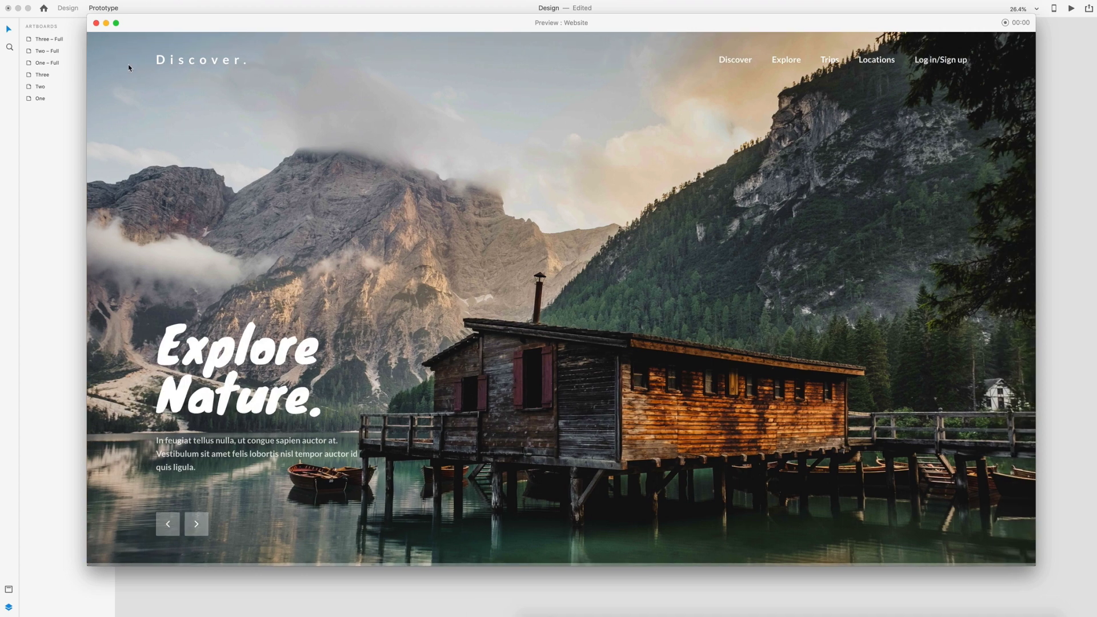
left_click(96, 22)
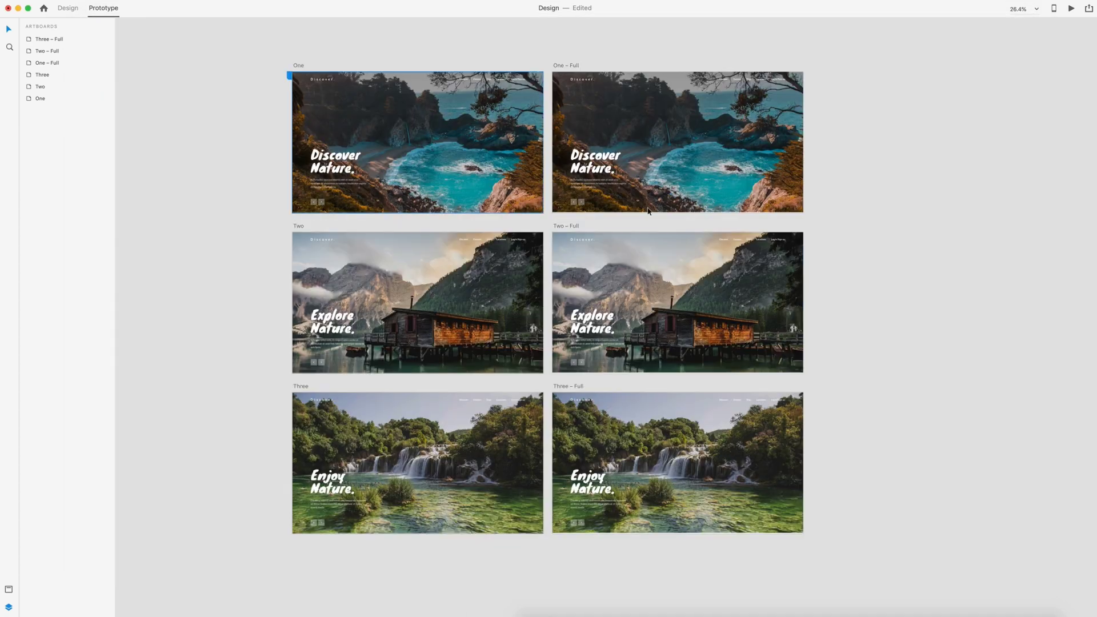
Step: Copy Text-group-03 from Three into Two – Full, right of Explore Nature at about X 572, and set its opacity to 0%
scroll(928, 234, "down", 2)
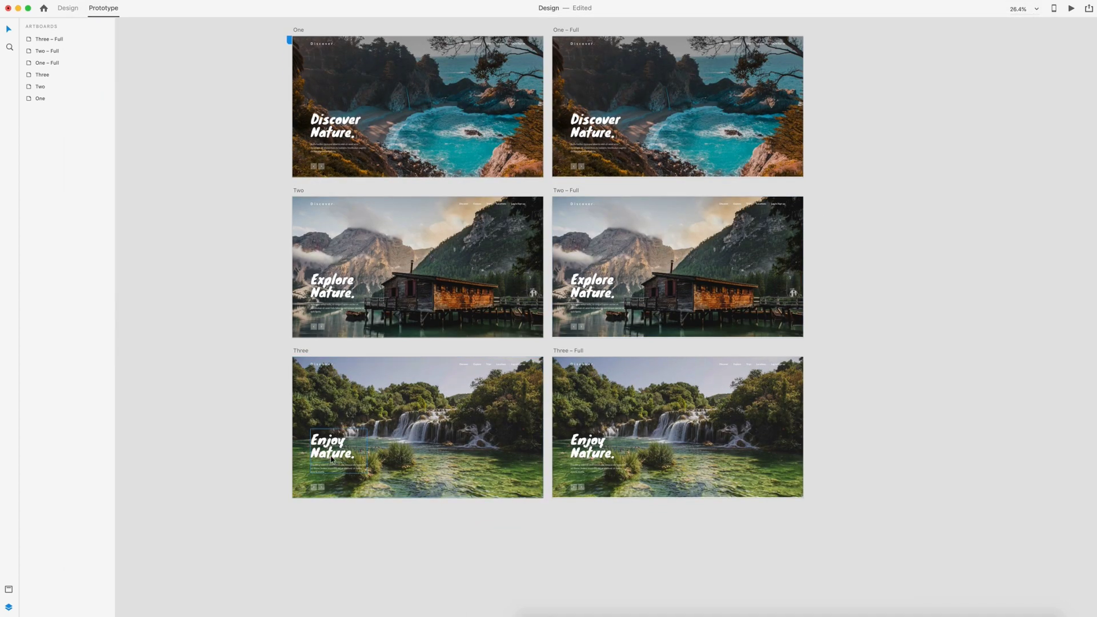
left_click(332, 447)
left_click(566, 190)
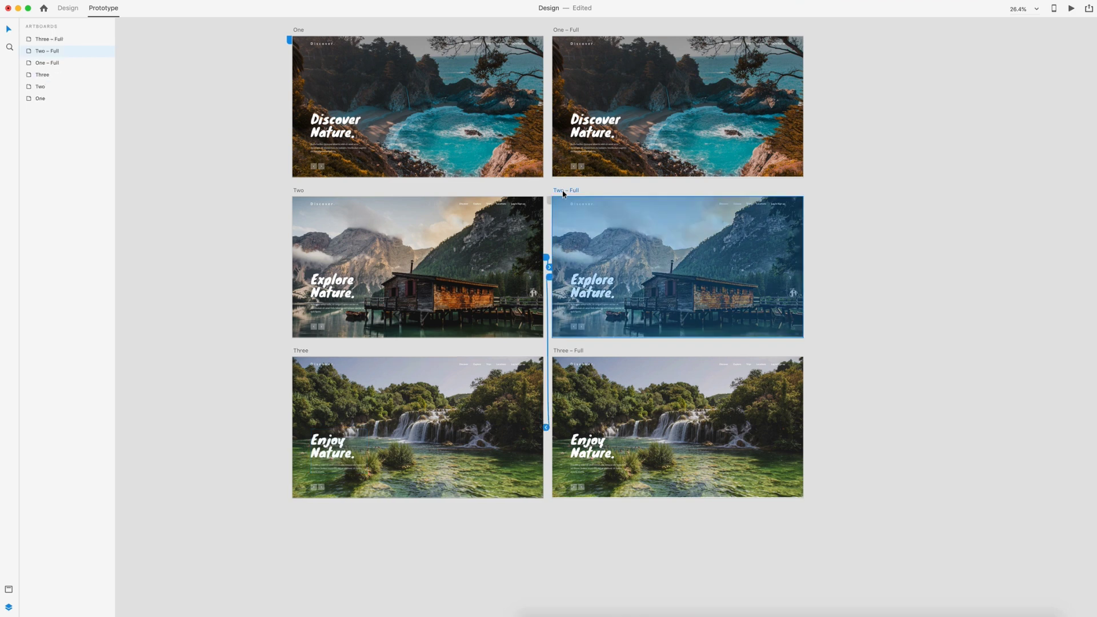
key("super+v")
left_click_drag(641, 284, 657, 284)
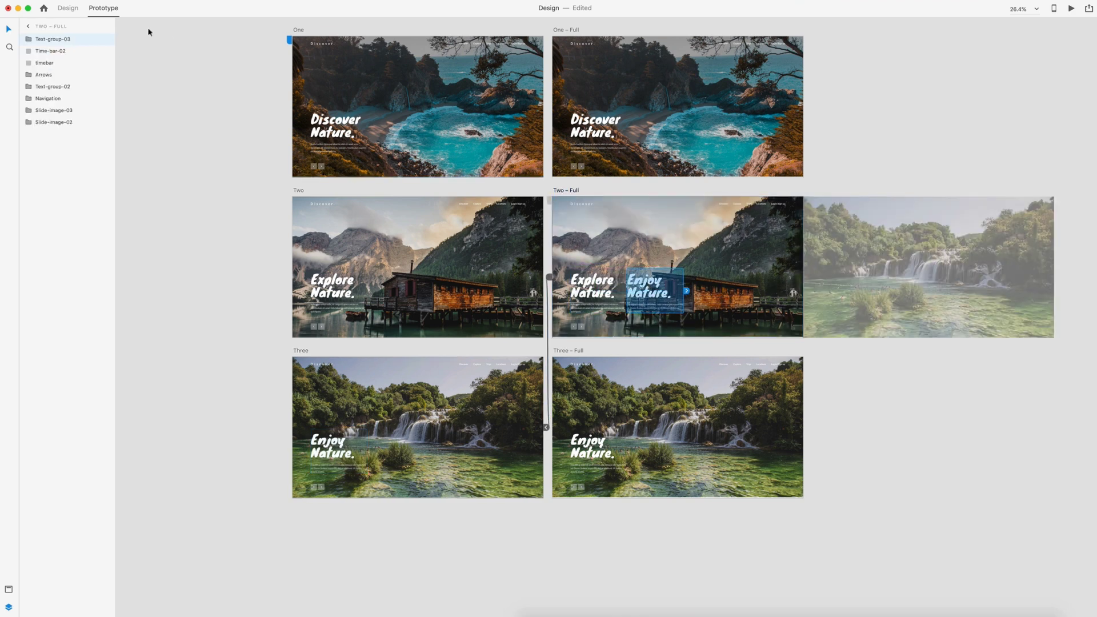
left_click(70, 9)
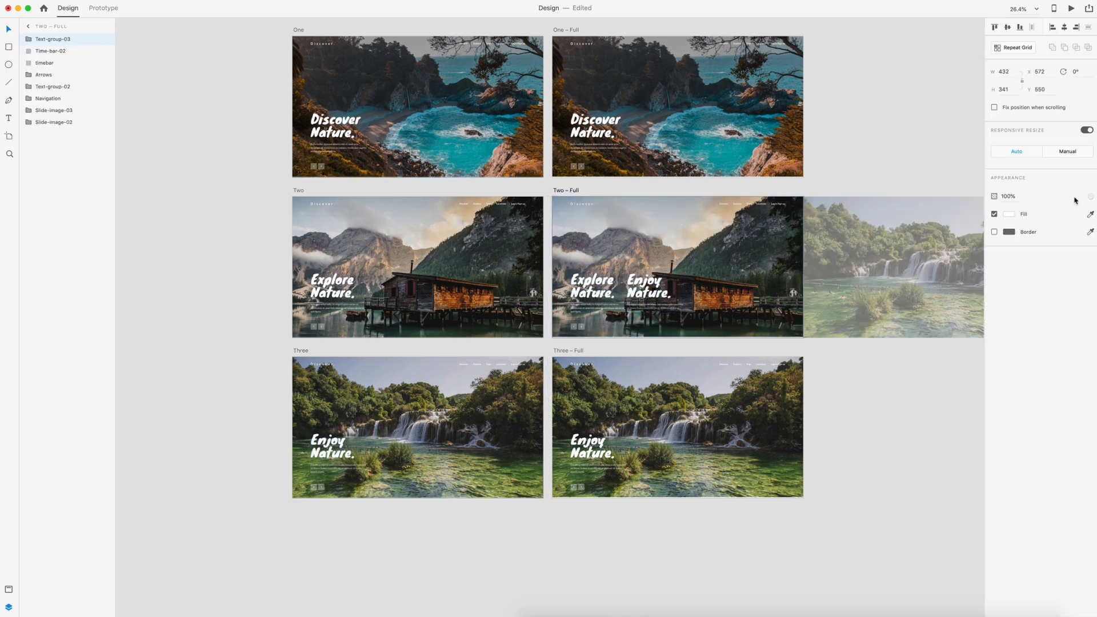
left_click_drag(1092, 197, 986, 199)
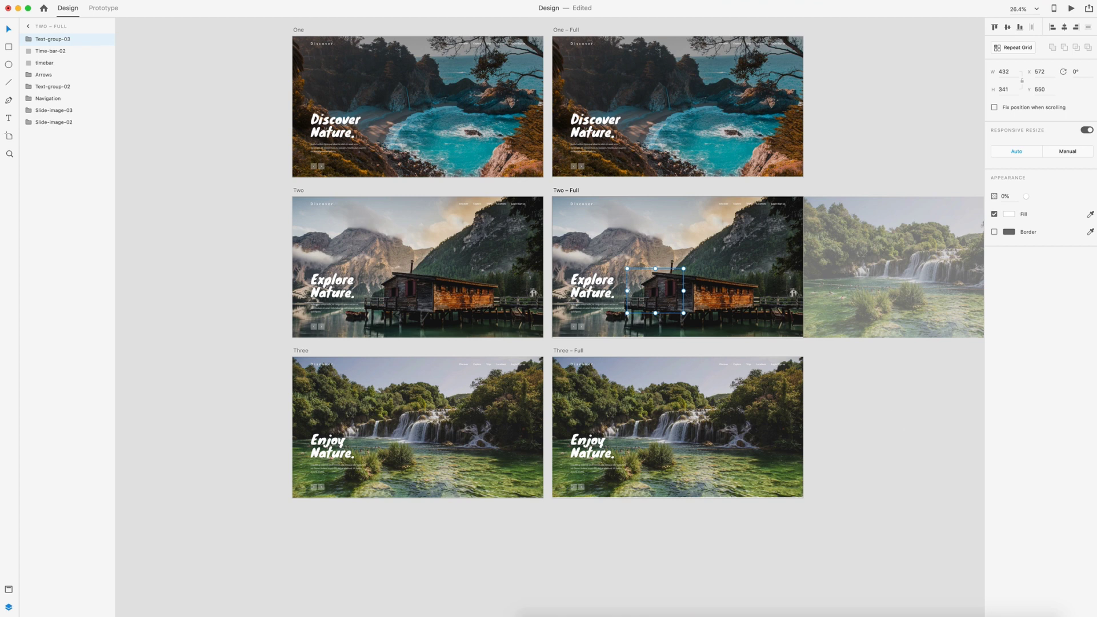
left_click(103, 8)
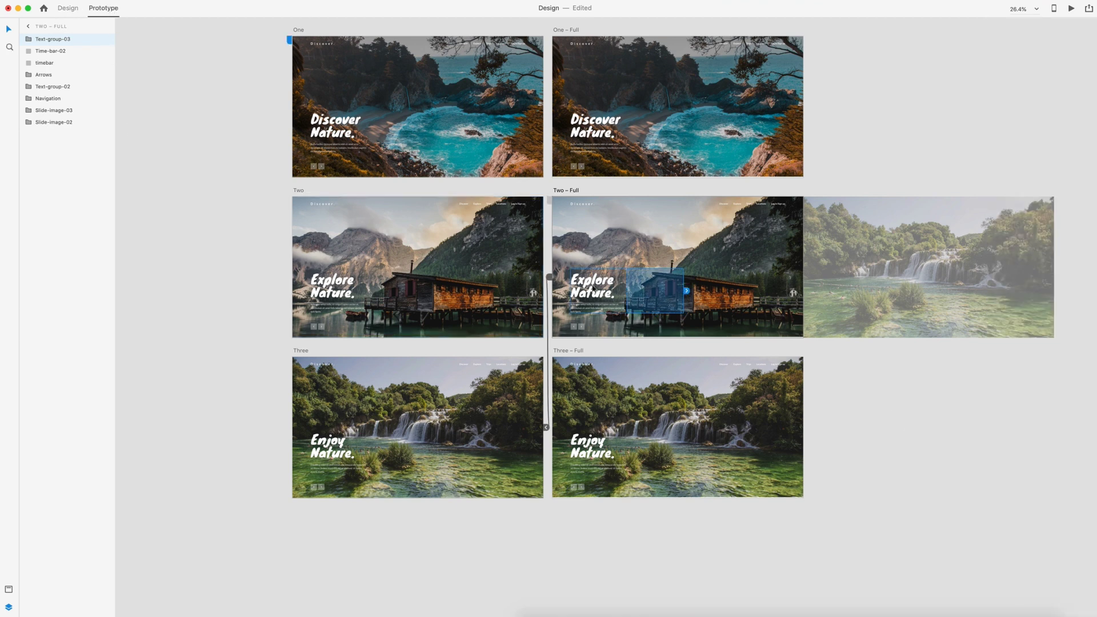
Step: Copy Text-group-02 from Two – Full into artboard Three, left of Enjoy Nature at about X -292, and set its opacity to 0%
left_click(593, 290)
left_click(299, 351)
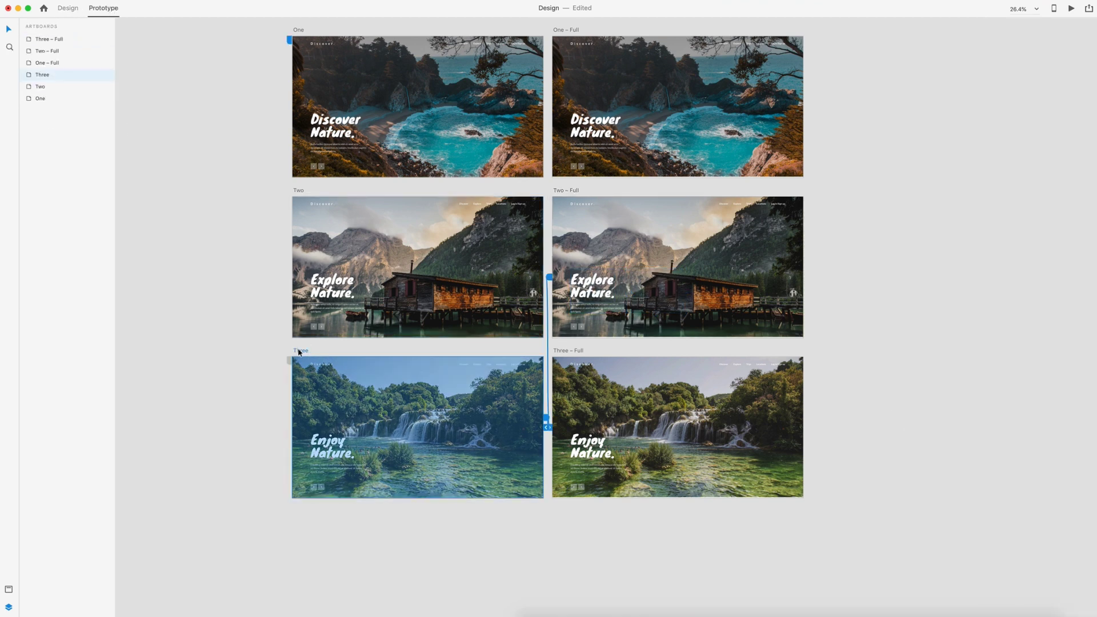
key("super+v")
left_click_drag(335, 440, 279, 440)
left_click(72, 10)
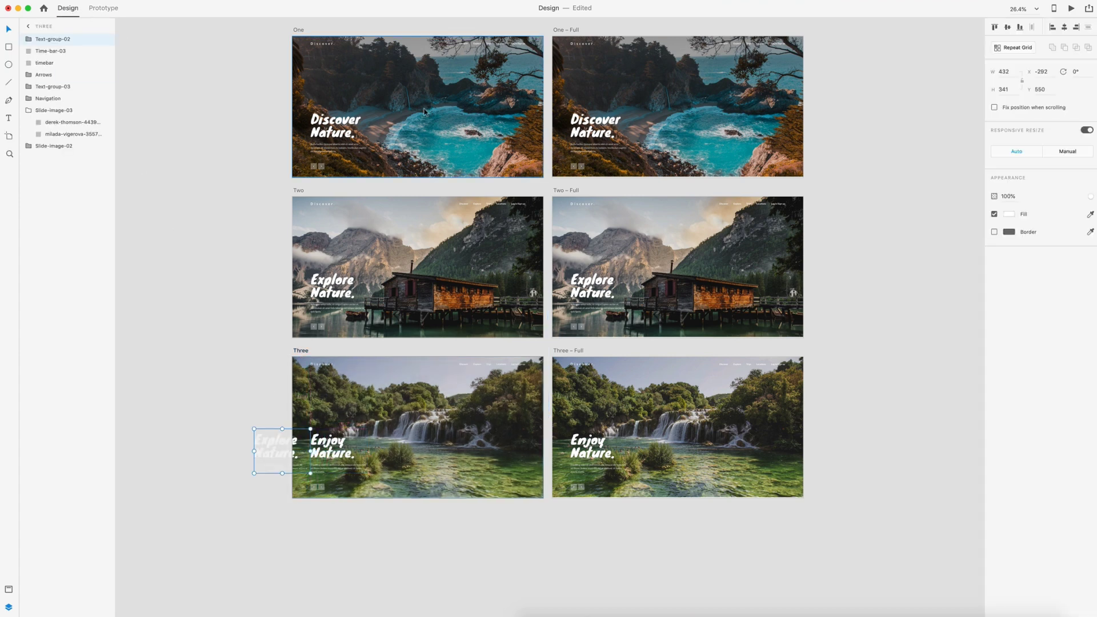
left_click_drag(1090, 196, 1026, 197)
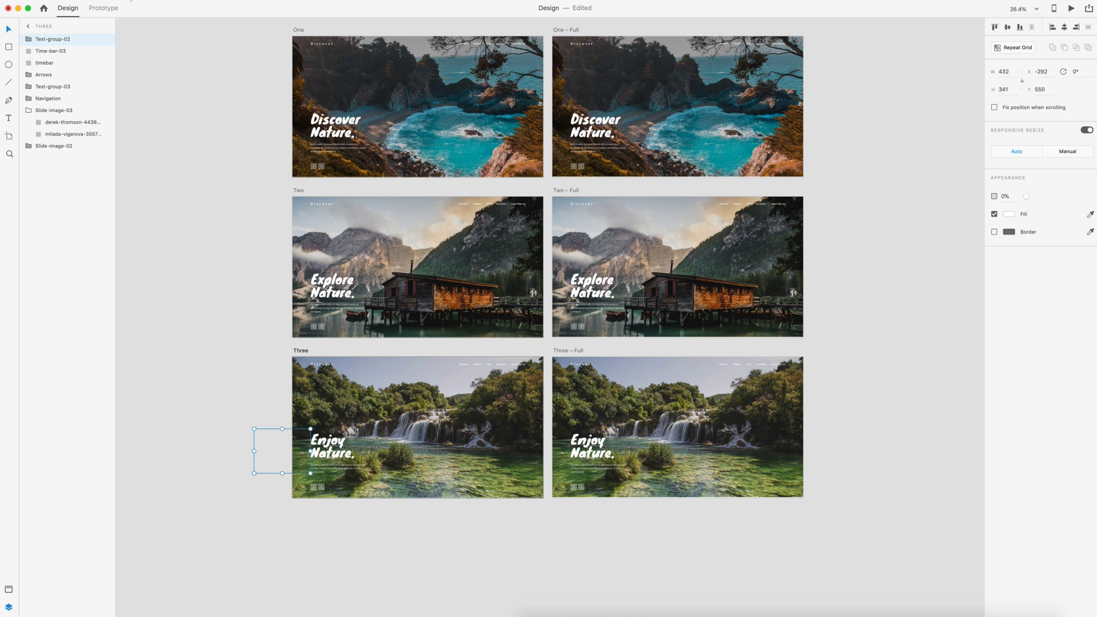
left_click(94, 10)
key("super+z")
key("super+z")
key("super+z")
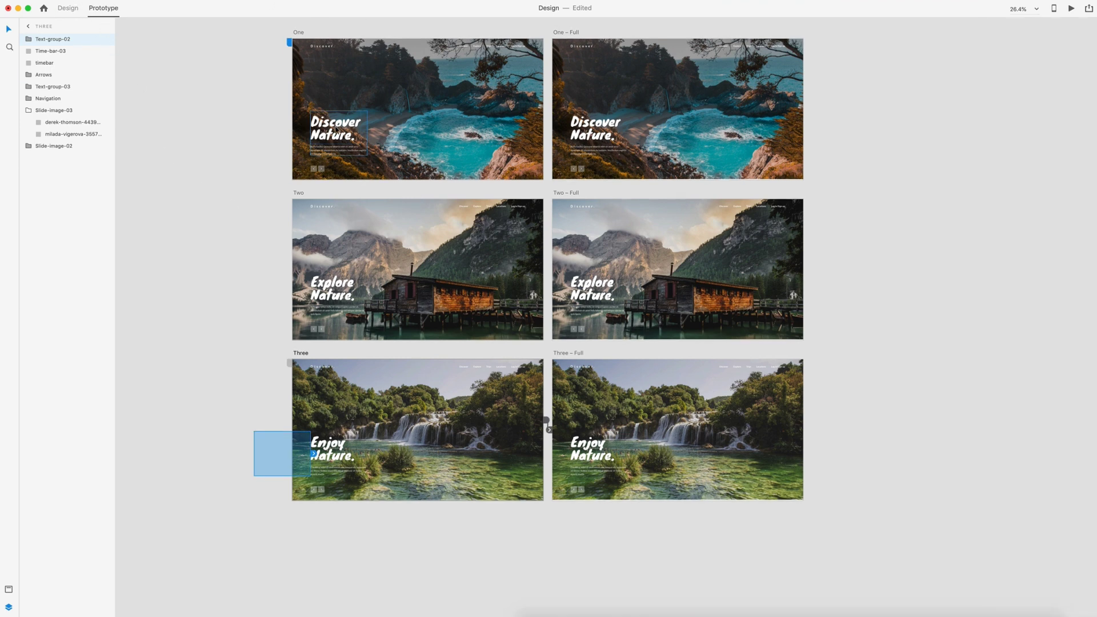
Step: Copy Text-group-01 from One into Three – Full, right of Enjoy Nature at about X 572, and set its opacity to 0%
left_click(569, 351)
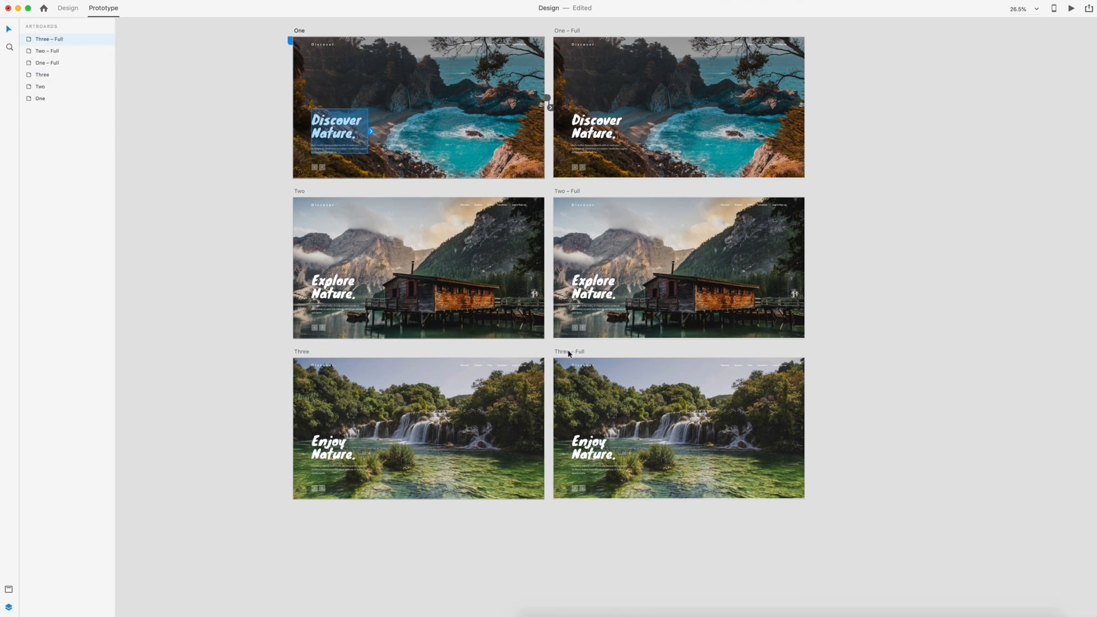
key("super+v")
left_click_drag(605, 454, 657, 454)
left_click(59, 8)
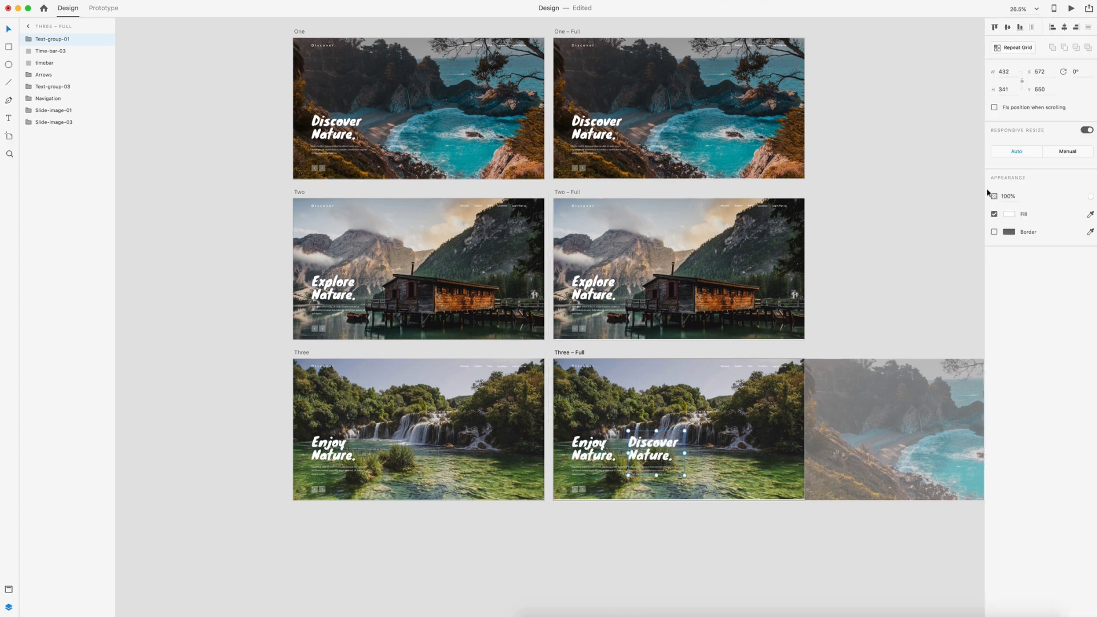
left_click_drag(1089, 200, 1023, 197)
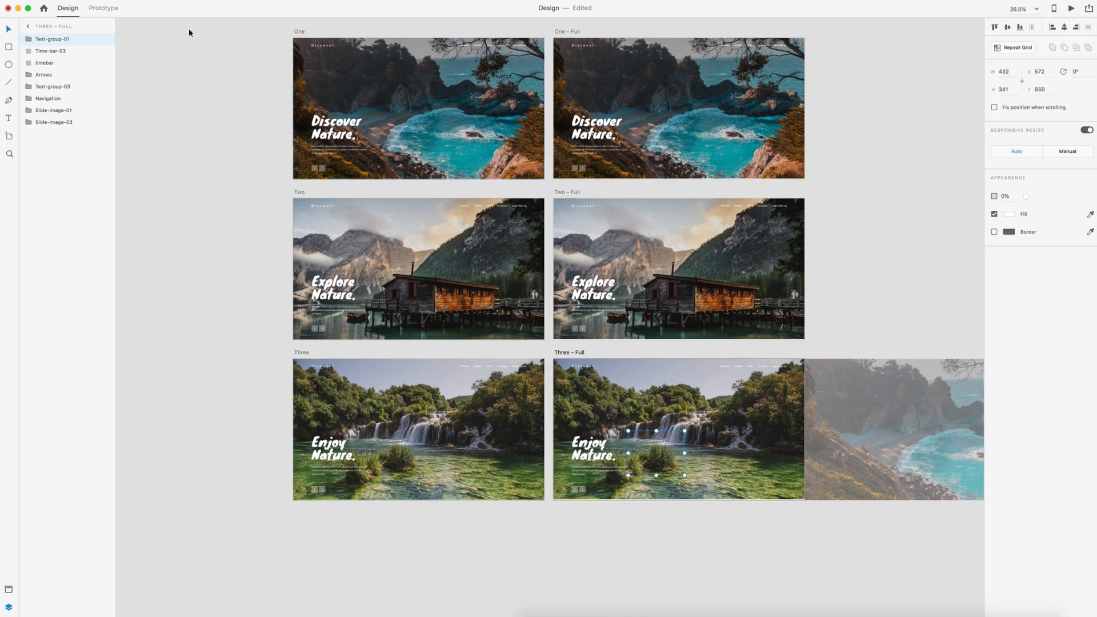
Step: Place a copy of Text-group-03 in artboard One, left of Discover Nature at about X -292, and set its opacity to 0%
left_click(102, 9)
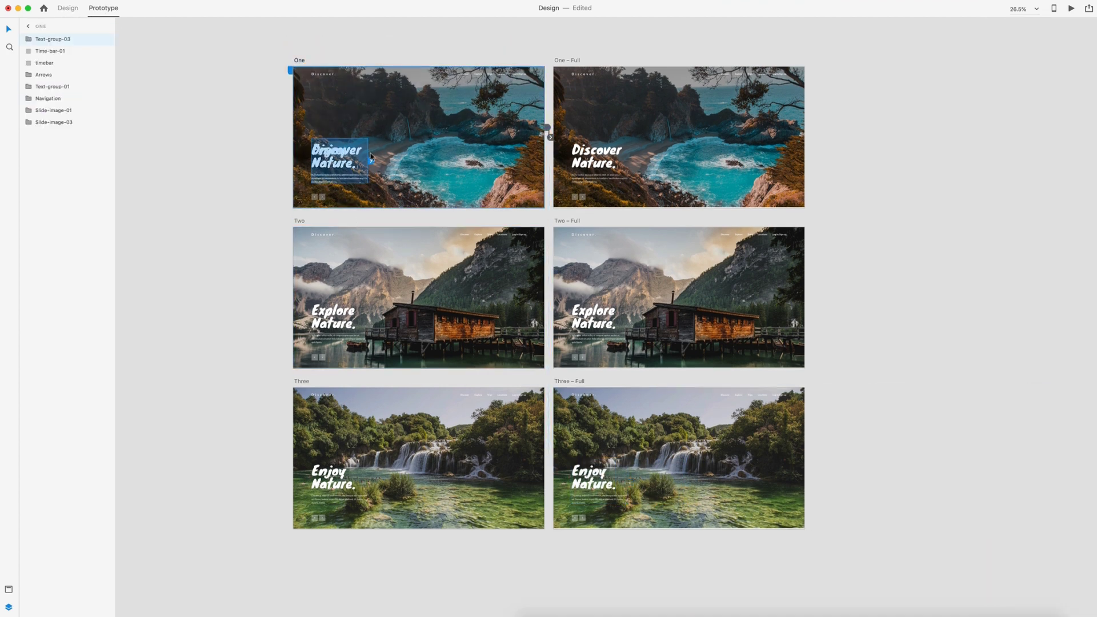
left_click_drag(304, 160, 275, 159)
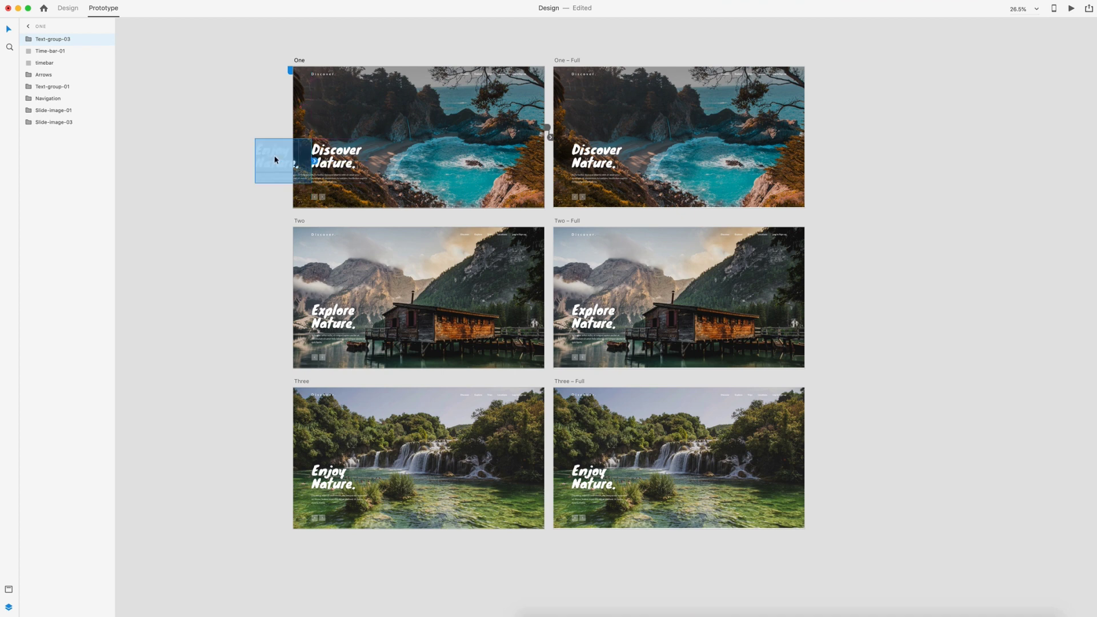
left_click(68, 8)
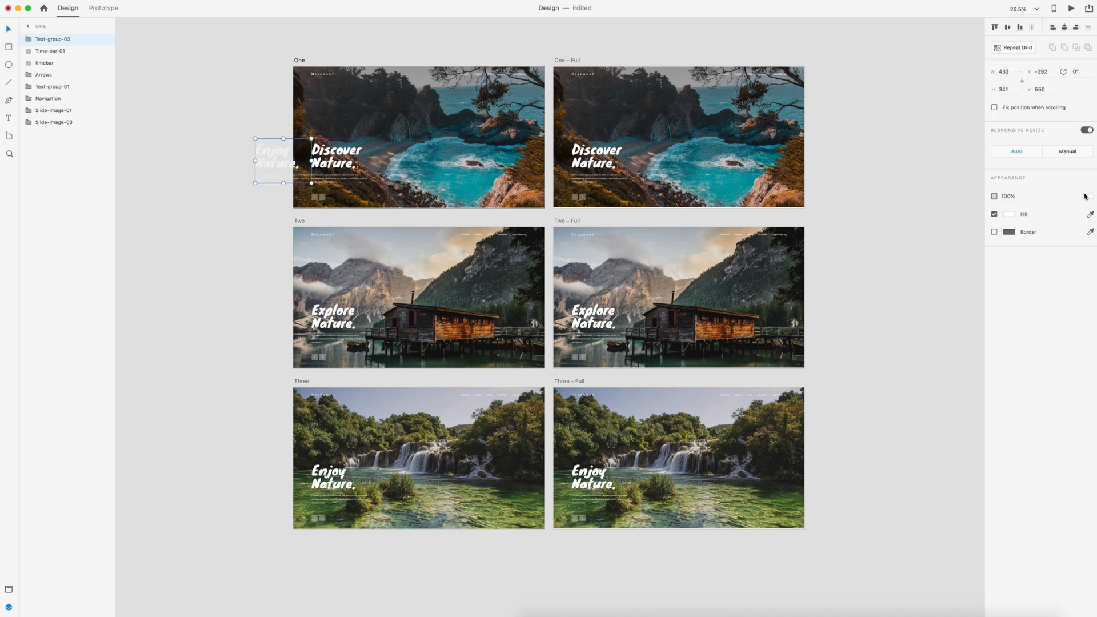
left_click(869, 169)
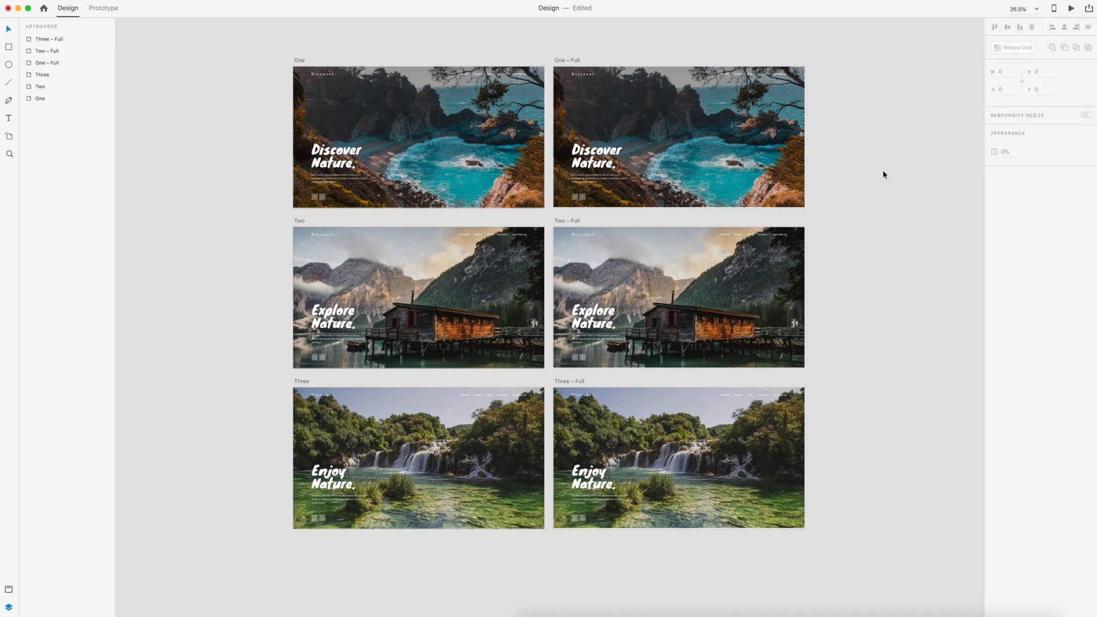
Step: Preview the looping slider from artboard One with the text transitions set up on all slides
key("super+0")
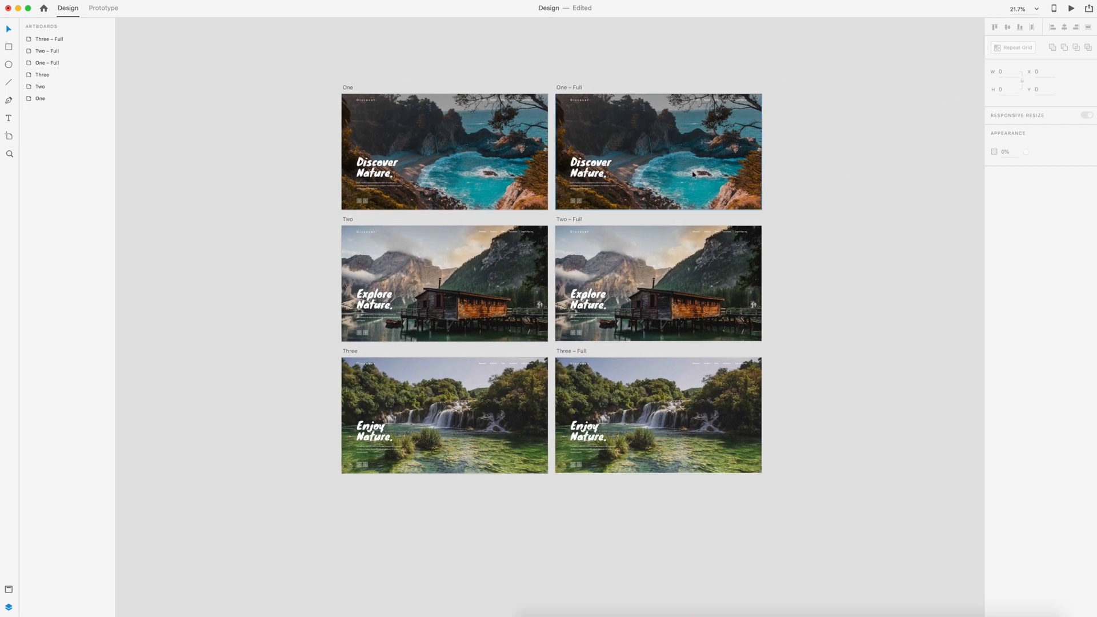
left_click(1071, 9)
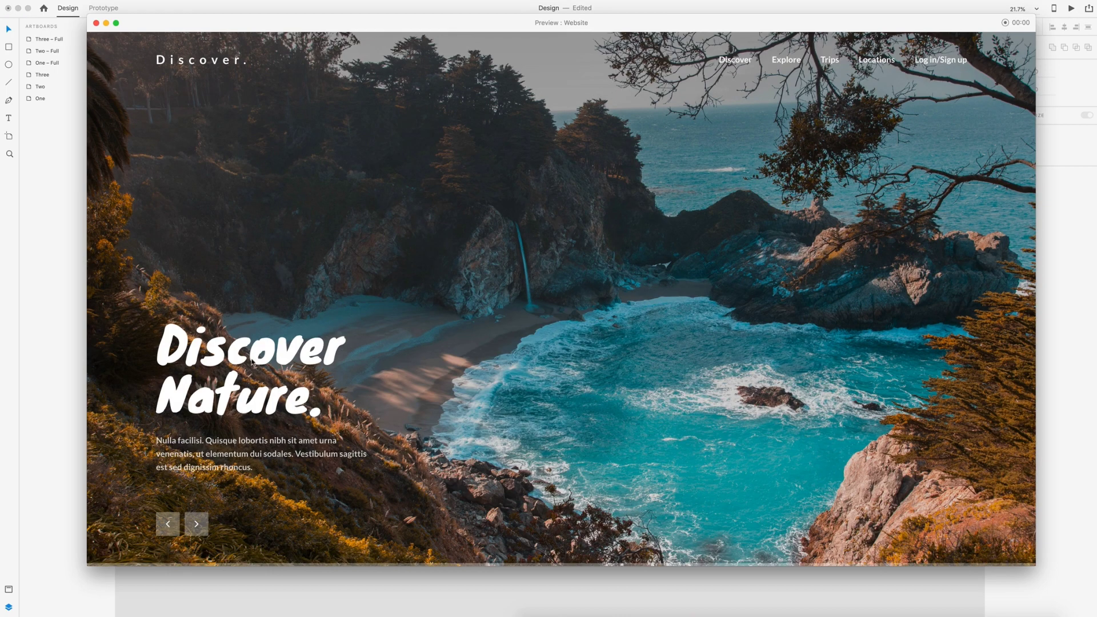